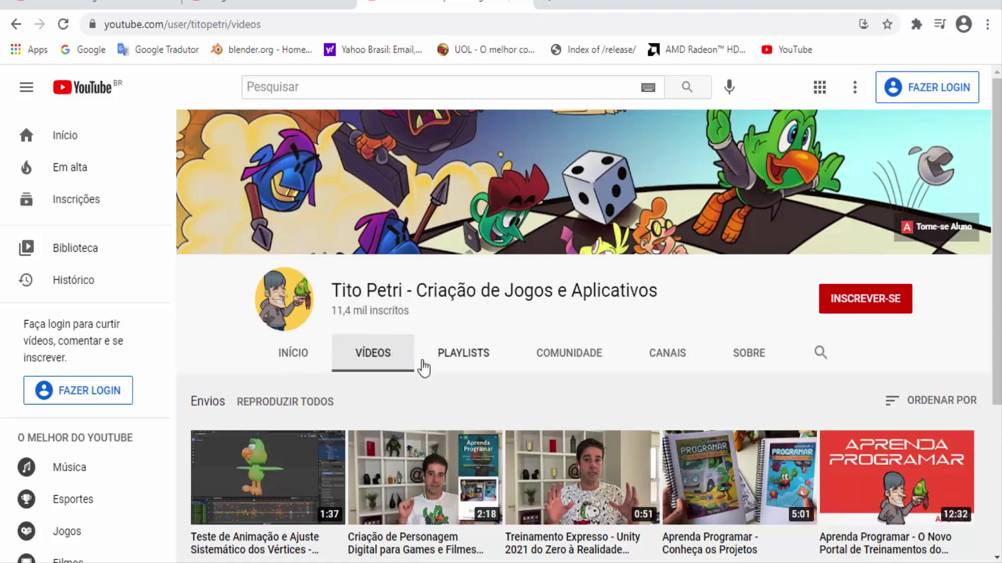
- Scroll through the first channel's uploads on its Vídeos page
{"action": "scroll", "coordinate": [424, 371], "scroll_direction": "down", "scroll_amount": 3}
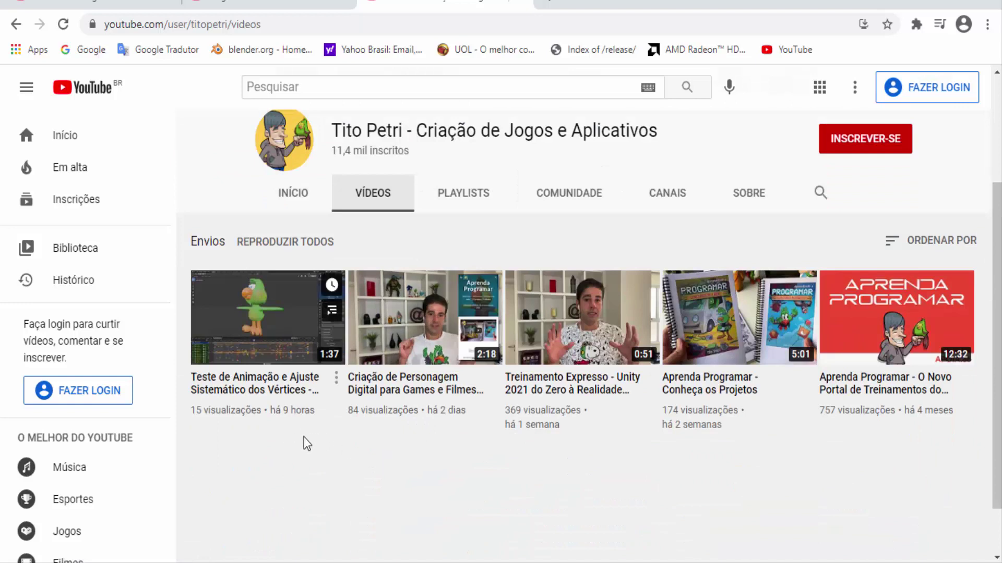
{"action": "scroll", "coordinate": [365, 466], "scroll_direction": "up", "scroll_amount": 3}
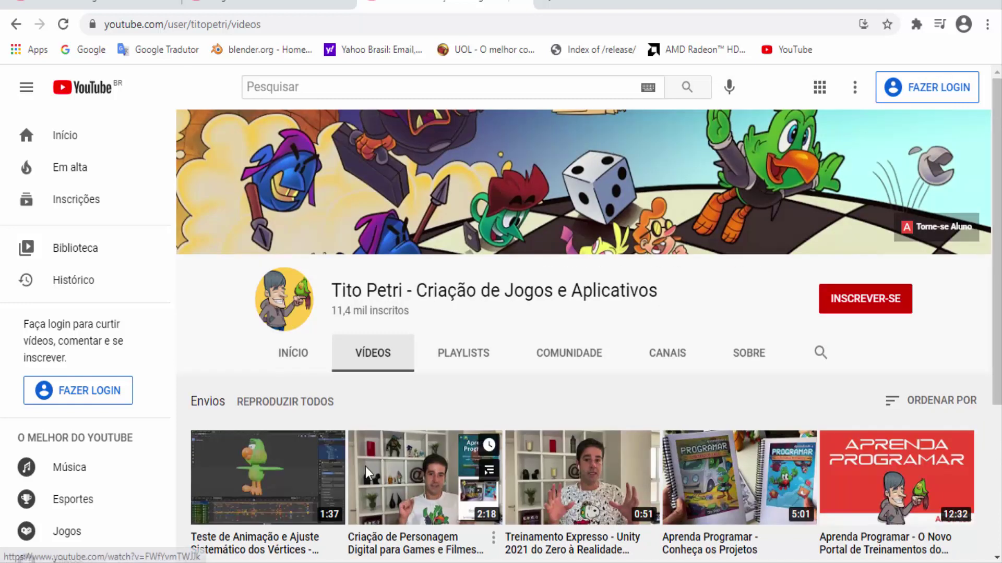
{"action": "scroll", "coordinate": [365, 466], "scroll_direction": "down", "scroll_amount": 3}
{"action": "scroll", "coordinate": [367, 483], "scroll_direction": "up", "scroll_amount": 3}
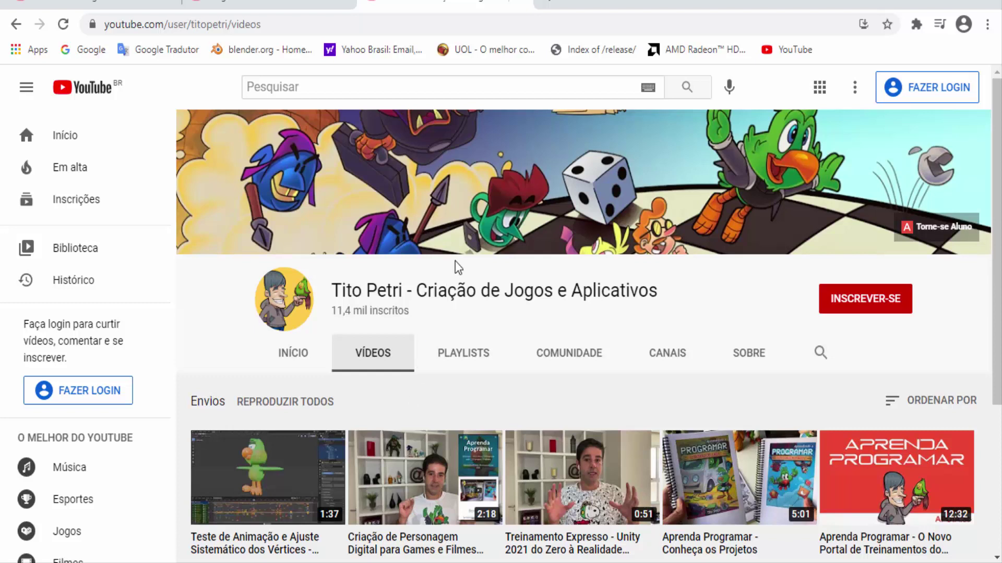
- Switch to the InsightZ channel and browse its video uploads
{"action": "left_click", "coordinate": [253, 5]}
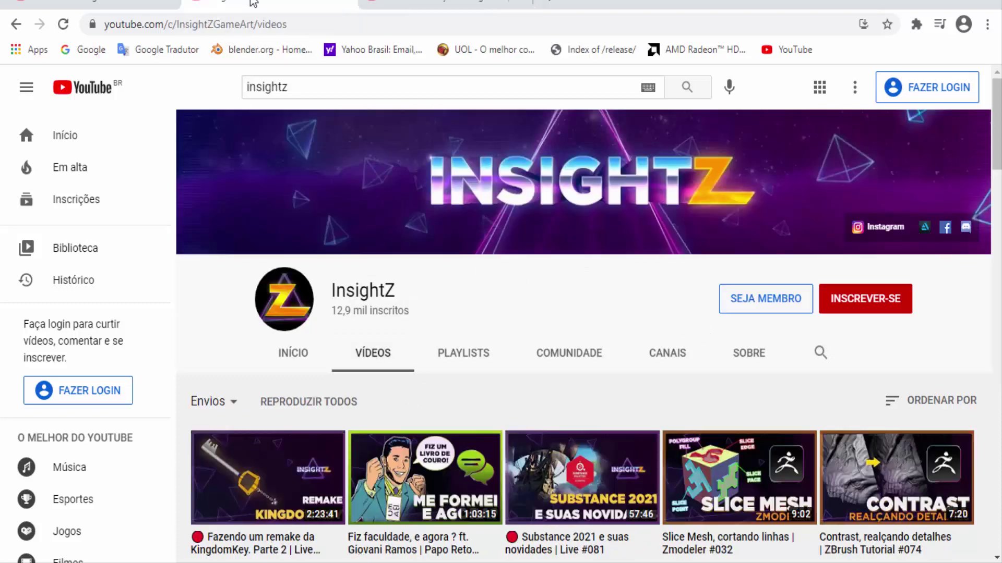
{"action": "scroll", "coordinate": [500, 313], "scroll_direction": "down", "scroll_amount": 3}
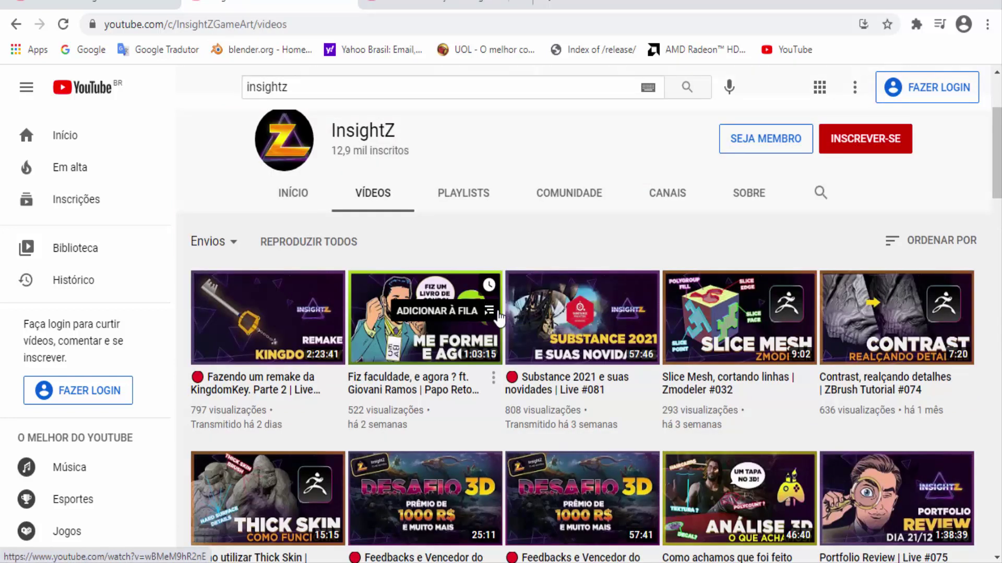
{"action": "scroll", "coordinate": [501, 329], "scroll_direction": "down", "scroll_amount": 5}
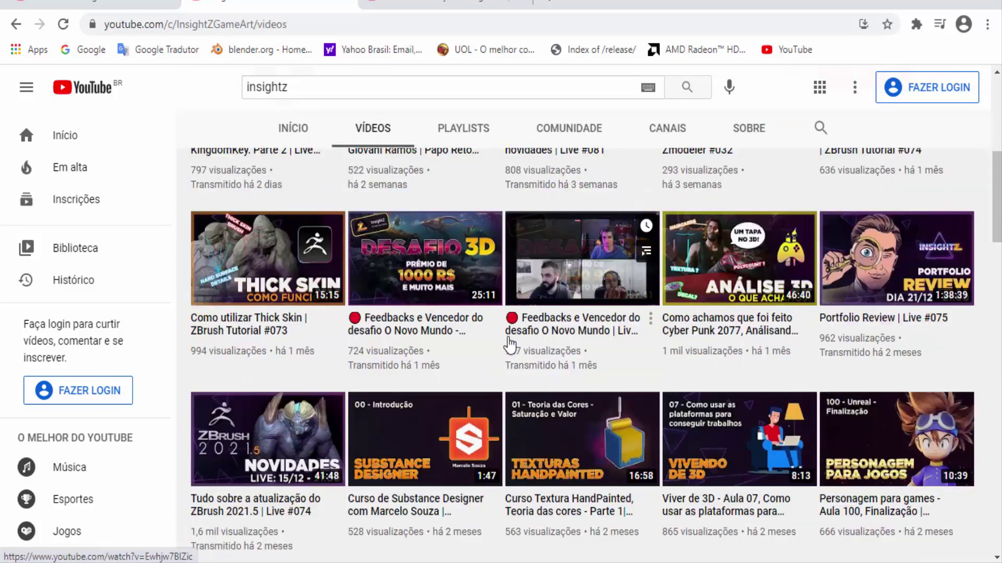
{"action": "scroll", "coordinate": [509, 341], "scroll_direction": "down", "scroll_amount": 3}
{"action": "scroll", "coordinate": [509, 339], "scroll_direction": "up", "scroll_amount": 10}
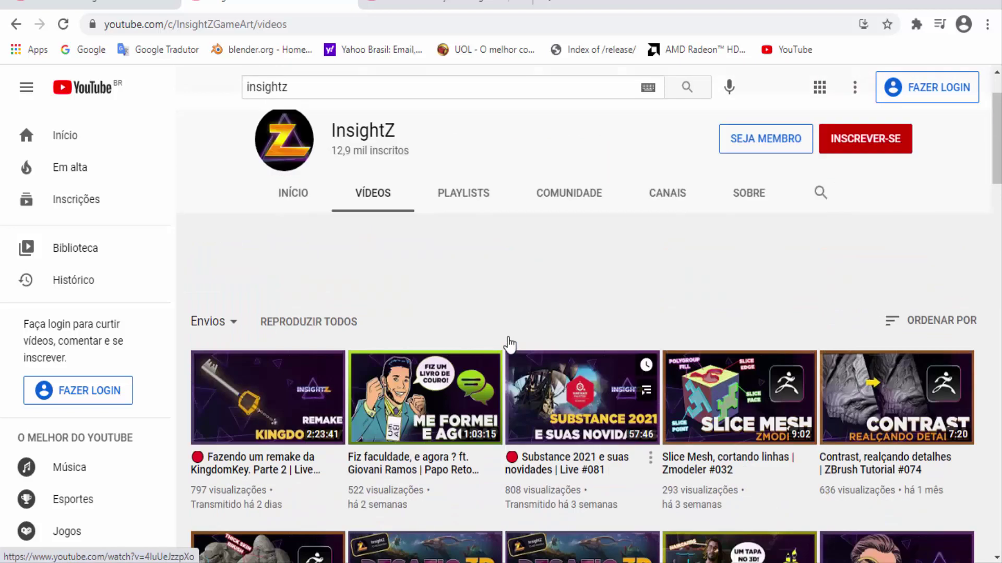
- Look over the InsightZ home page, then bring up the repair channel's home page
{"action": "left_click", "coordinate": [296, 277]}
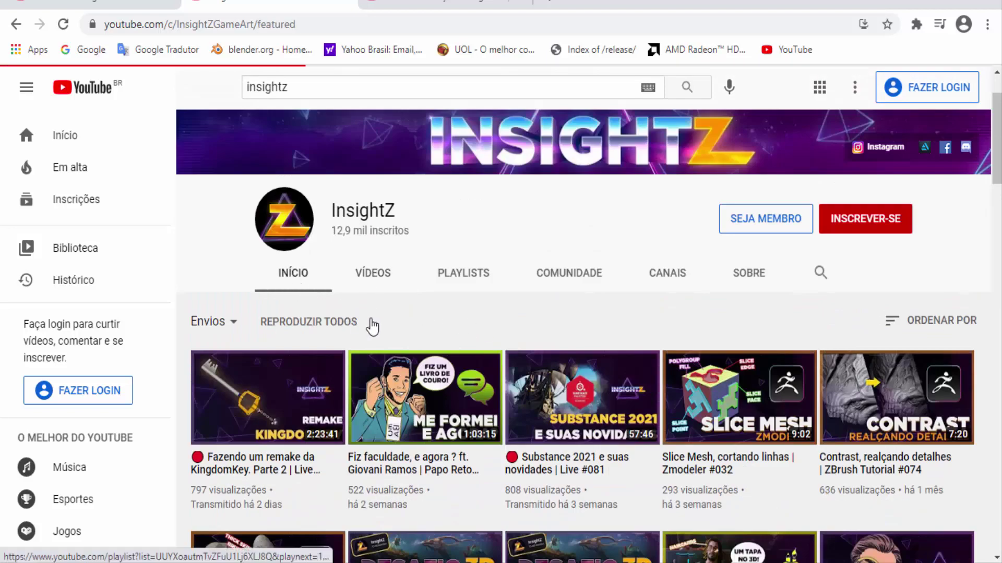
{"action": "scroll", "coordinate": [454, 381], "scroll_direction": "down", "scroll_amount": 3}
{"action": "scroll", "coordinate": [460, 383], "scroll_direction": "down", "scroll_amount": 5}
{"action": "scroll", "coordinate": [273, 230], "scroll_direction": "up", "scroll_amount": 5}
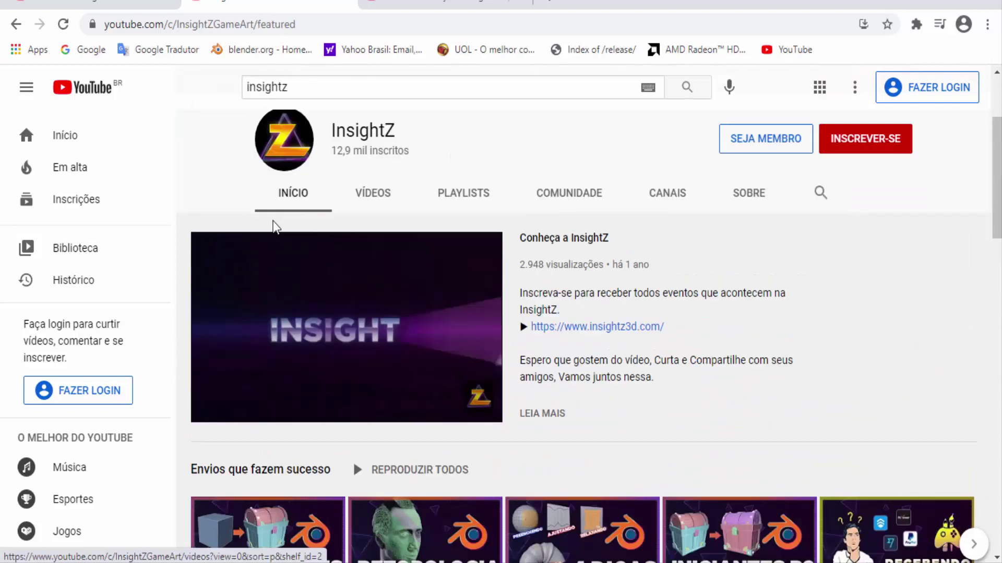
{"action": "scroll", "coordinate": [204, 477], "scroll_direction": "up", "scroll_amount": 2}
{"action": "left_click", "coordinate": [126, 2]}
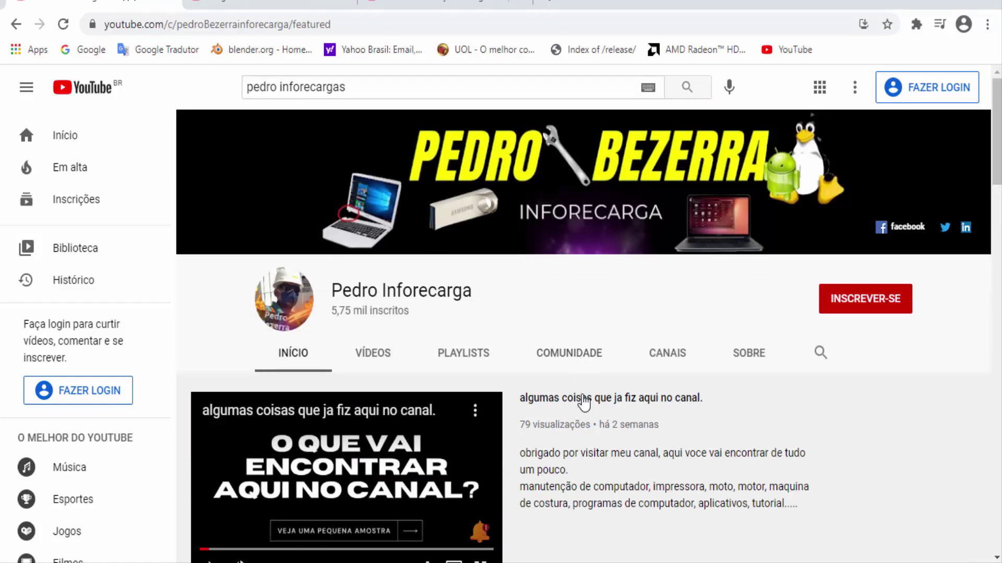
{"action": "scroll", "coordinate": [599, 436], "scroll_direction": "down", "scroll_amount": 3}
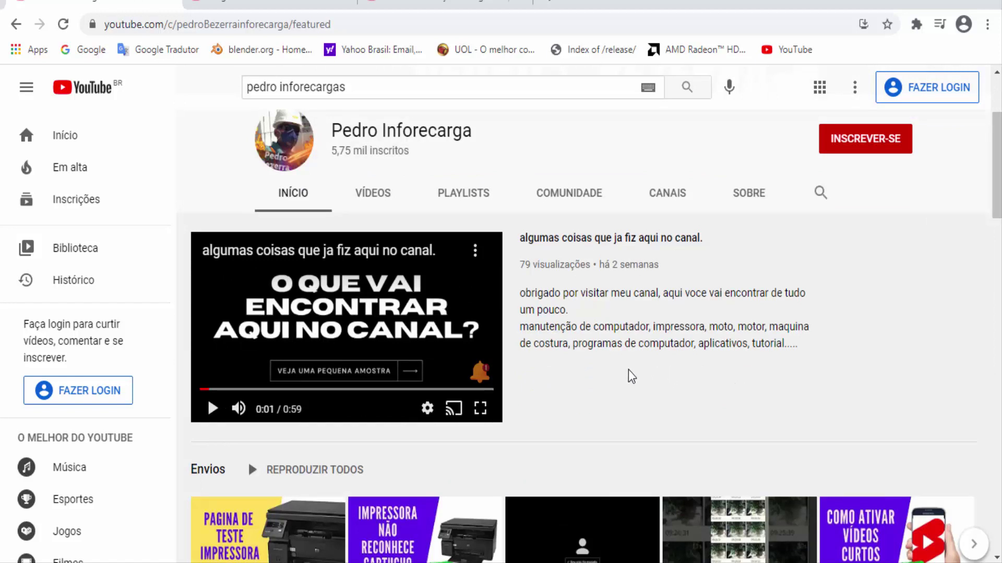
{"action": "scroll", "coordinate": [628, 371], "scroll_direction": "down", "scroll_amount": 3}
{"action": "scroll", "coordinate": [621, 392], "scroll_direction": "down", "scroll_amount": 2}
{"action": "scroll", "coordinate": [615, 394], "scroll_direction": "up", "scroll_amount": 3}
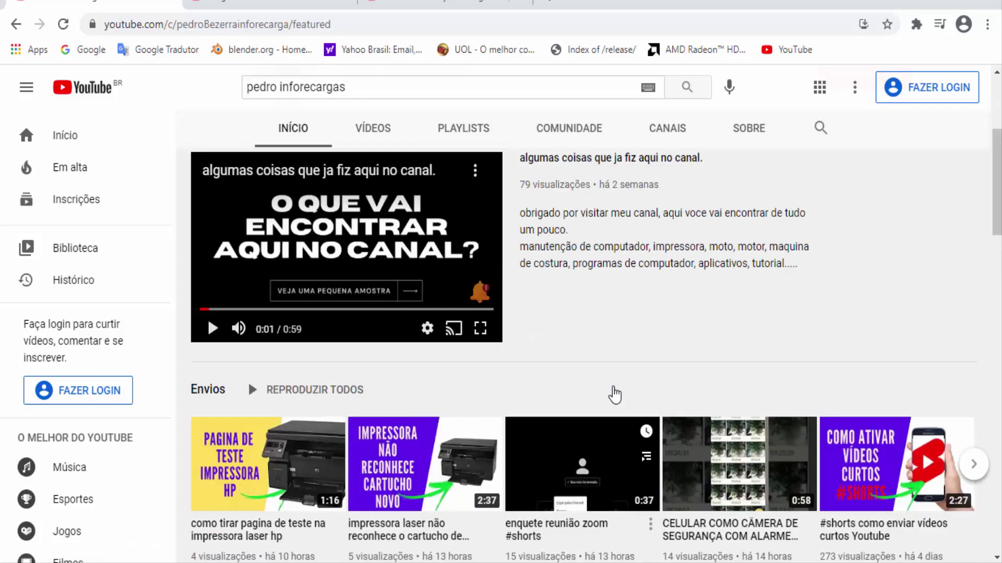
{"action": "scroll", "coordinate": [615, 394], "scroll_direction": "up", "scroll_amount": 5}
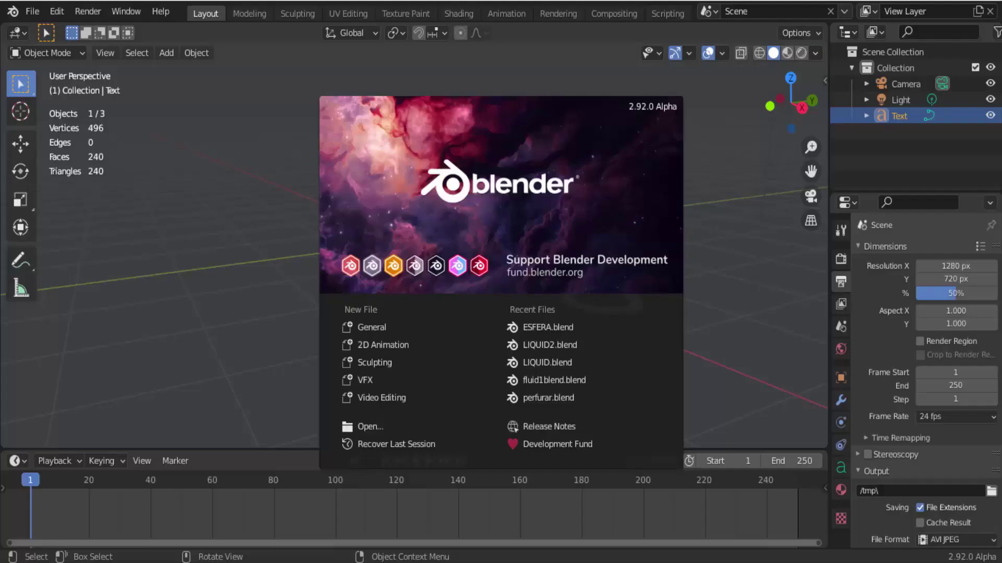
- Set the FLUIDO text's horizontal paragraph alignment to Center and reframe the view
{"action": "left_click", "coordinate": [728, 202]}
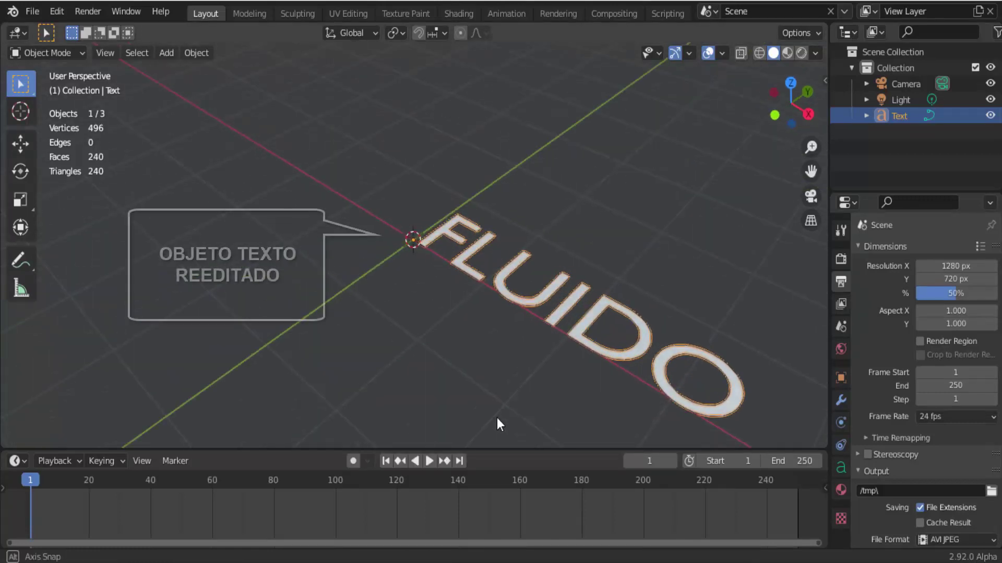
{"action": "middle_click_drag", "start_coordinate": [449, 368], "coordinate": [512, 404]}
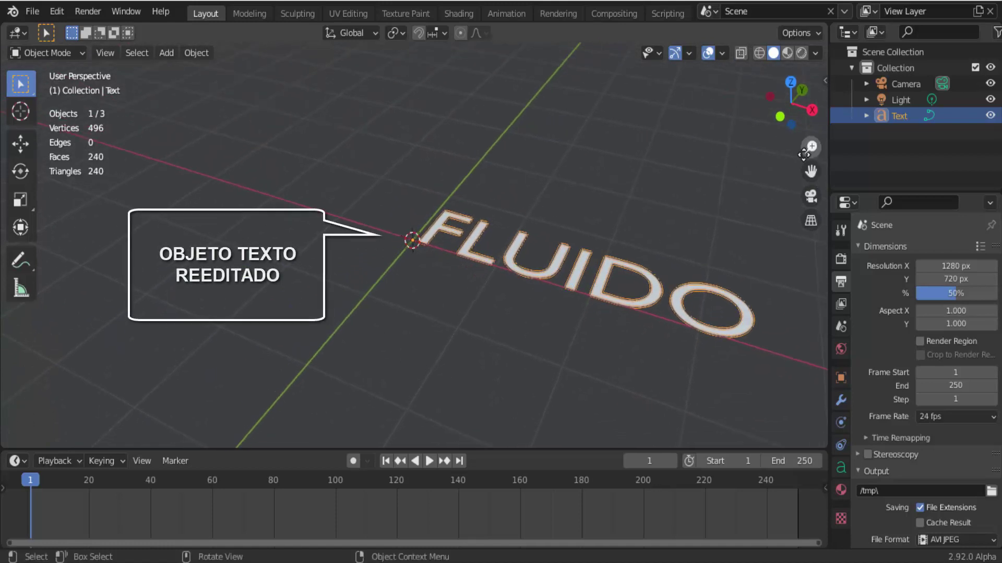
{"action": "mouse_move", "coordinate": [810, 171]}
{"action": "left_mouse_down"}
{"action": "mouse_move", "coordinate": [784, 172]}
{"action": "mouse_move", "coordinate": [675, 349]}
{"action": "left_mouse_up"}
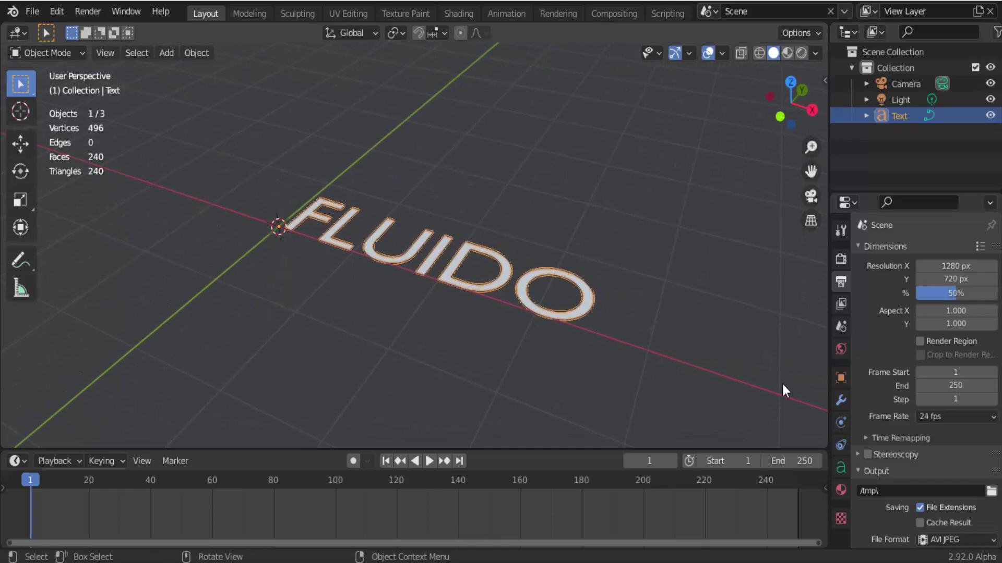
{"action": "left_click", "coordinate": [840, 469]}
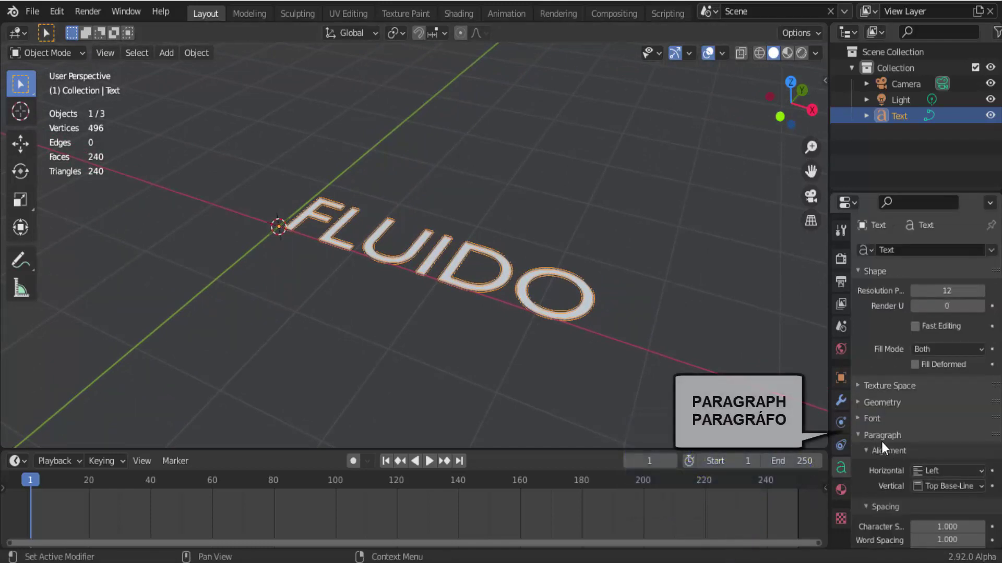
{"action": "left_click", "coordinate": [939, 470]}
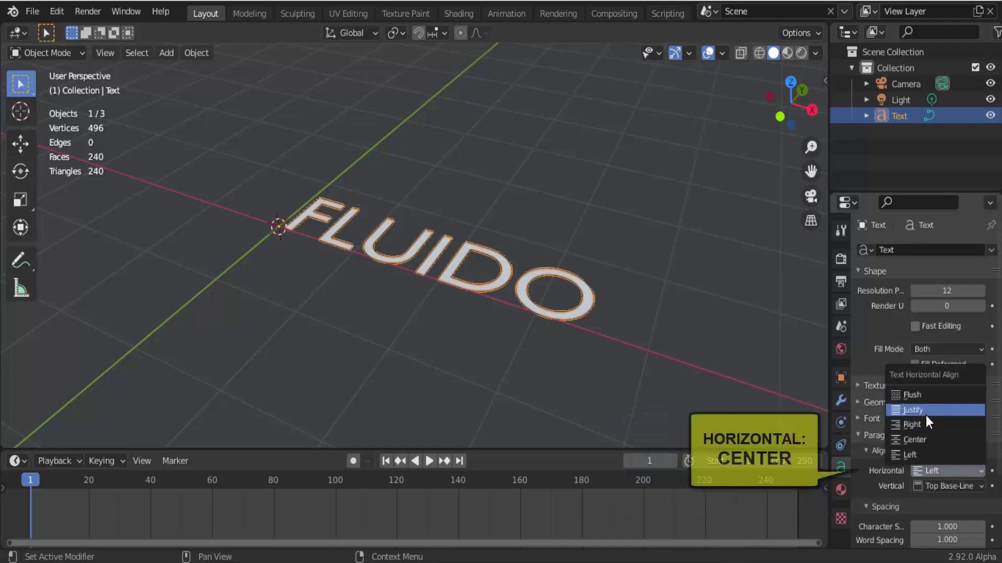
{"action": "left_click", "coordinate": [923, 438]}
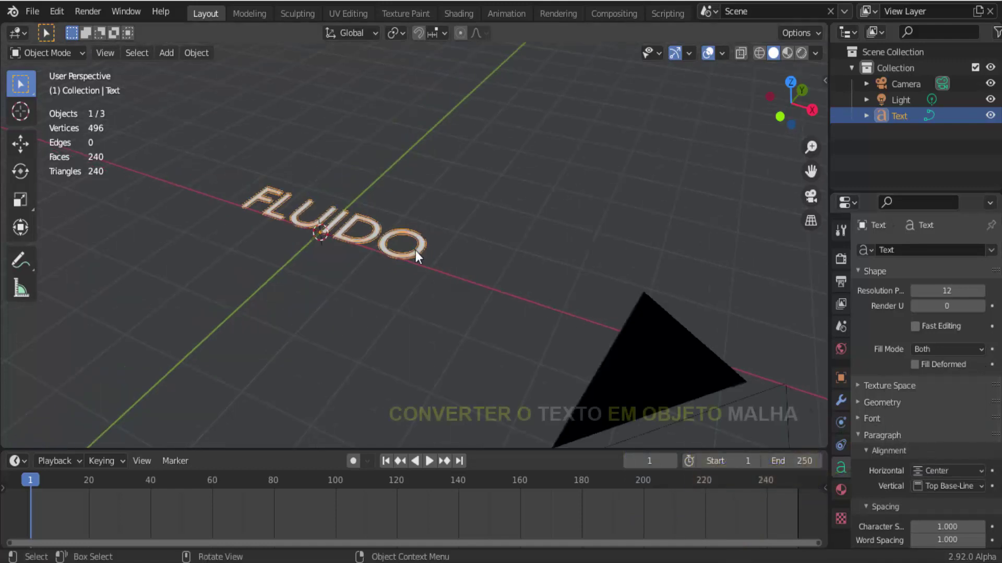
{"action": "scroll", "coordinate": [422, 240], "scroll_direction": "up", "scroll_amount": 4}
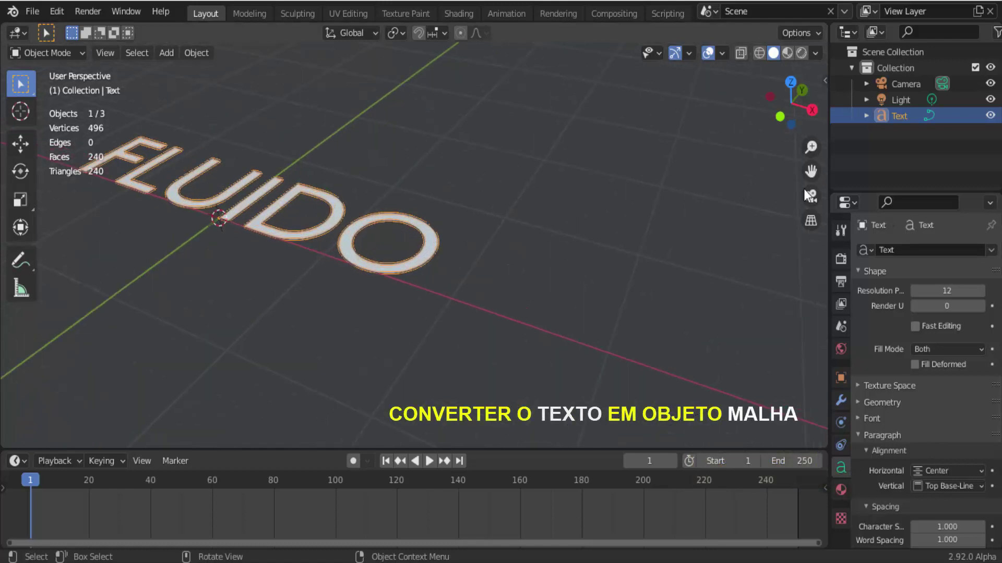
{"action": "left_click_drag", "start_coordinate": [811, 171], "coordinate": [611, 238]}
{"action": "scroll", "coordinate": [611, 237], "scroll_direction": "down", "scroll_amount": 2}
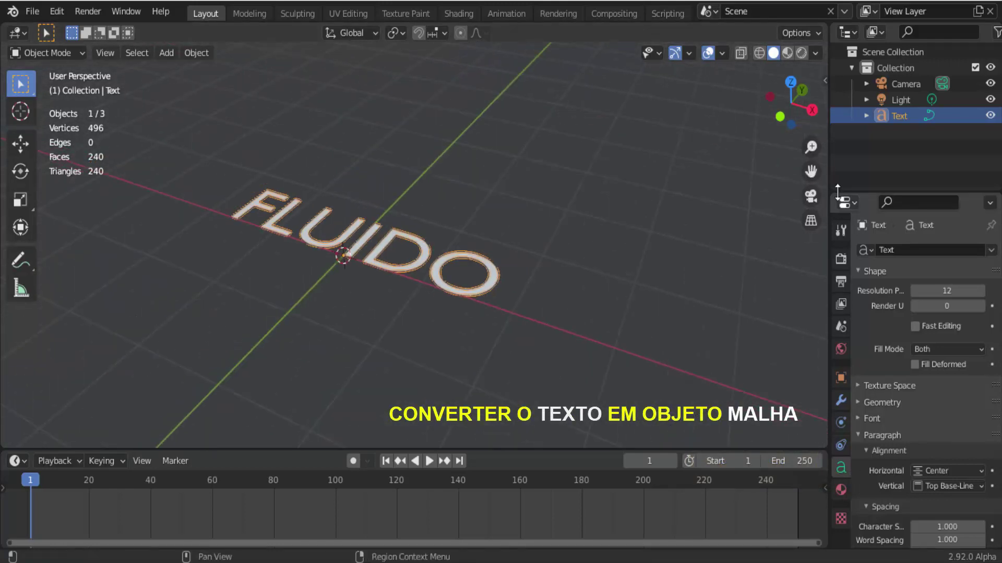
{"action": "left_click_drag", "start_coordinate": [810, 172], "coordinate": [772, 169]}
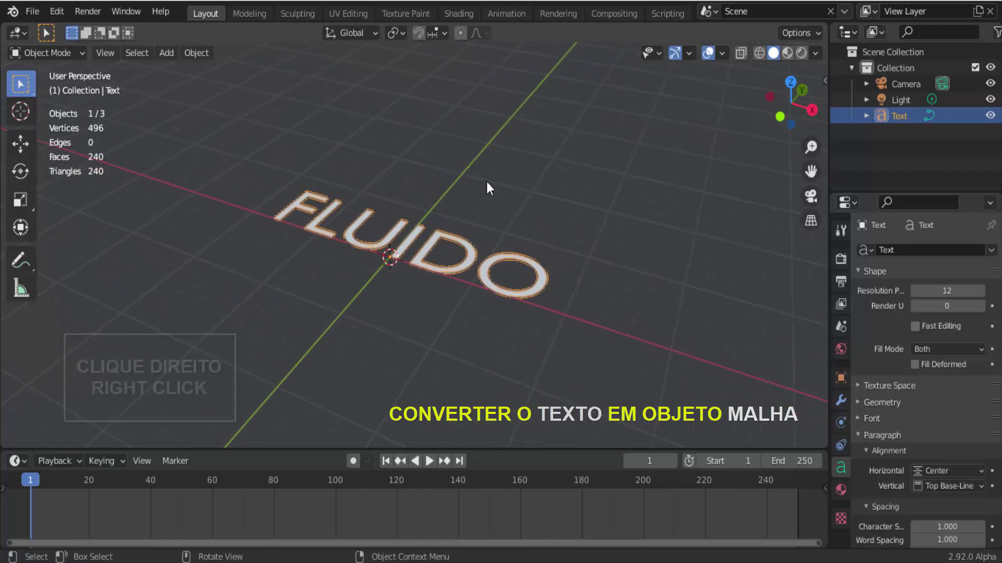
- Convert the FLUIDO text into a mesh and enter Edit Mode
{"action": "right_click", "coordinate": [708, 203]}
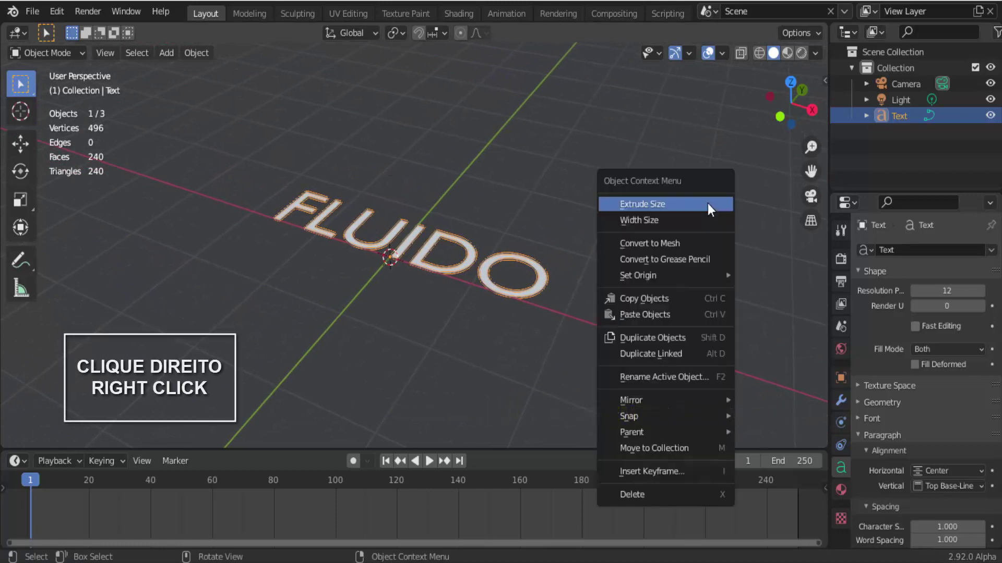
{"action": "left_click", "coordinate": [670, 241]}
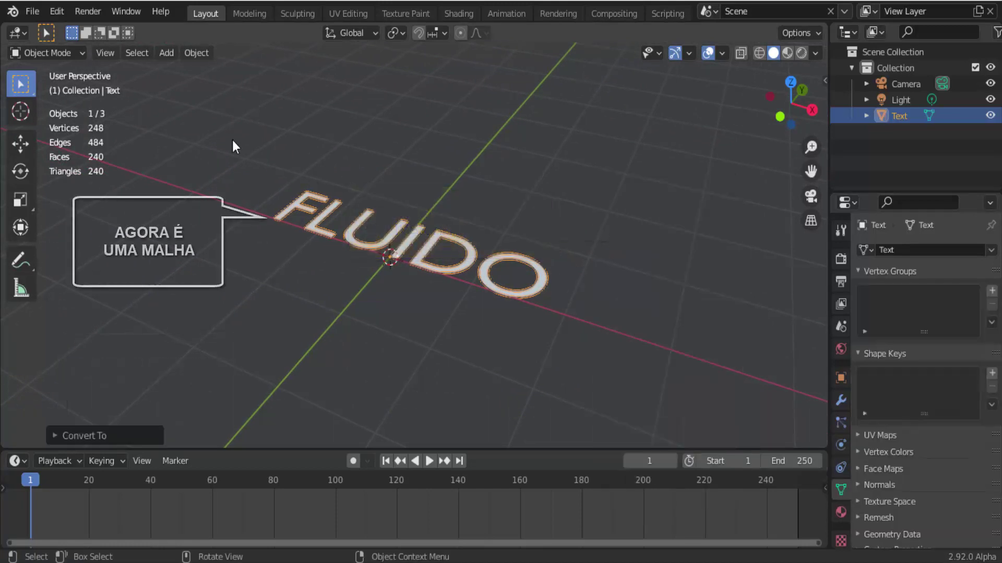
{"action": "left_click", "coordinate": [58, 52]}
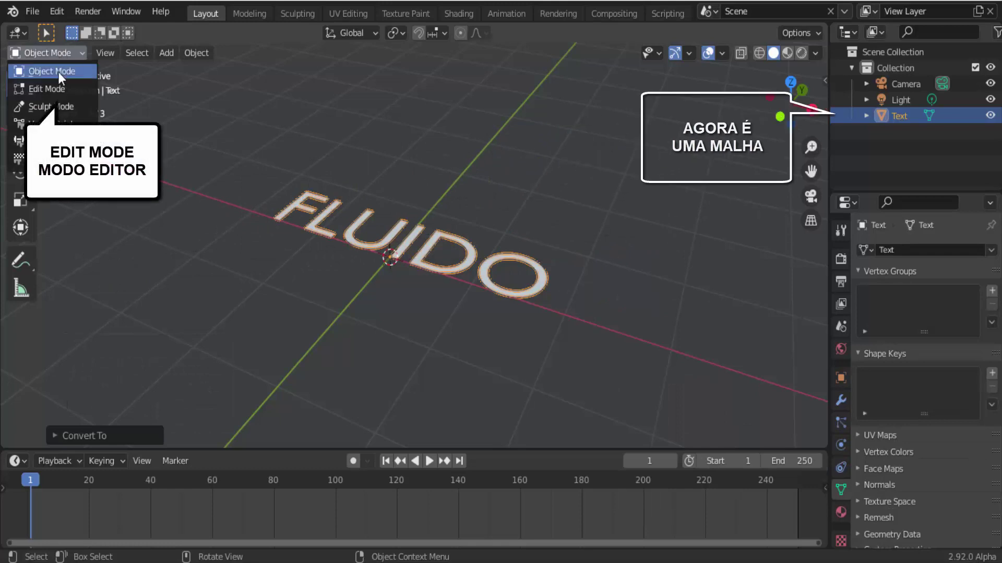
{"action": "left_click", "coordinate": [47, 89]}
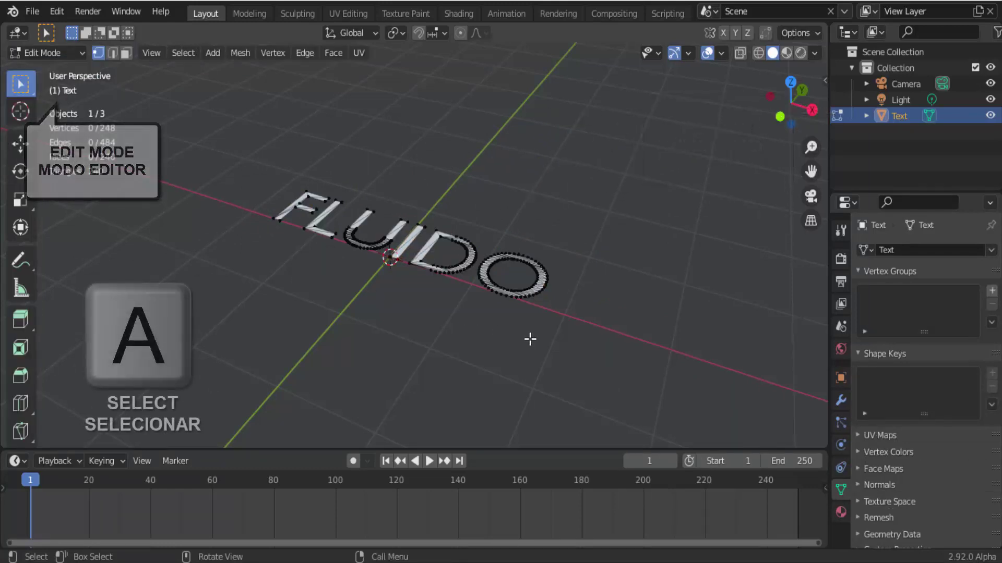
- Extrude all the letters about 0.63 m along global Z, then return to Object Mode
{"action": "key", "text": "a"}
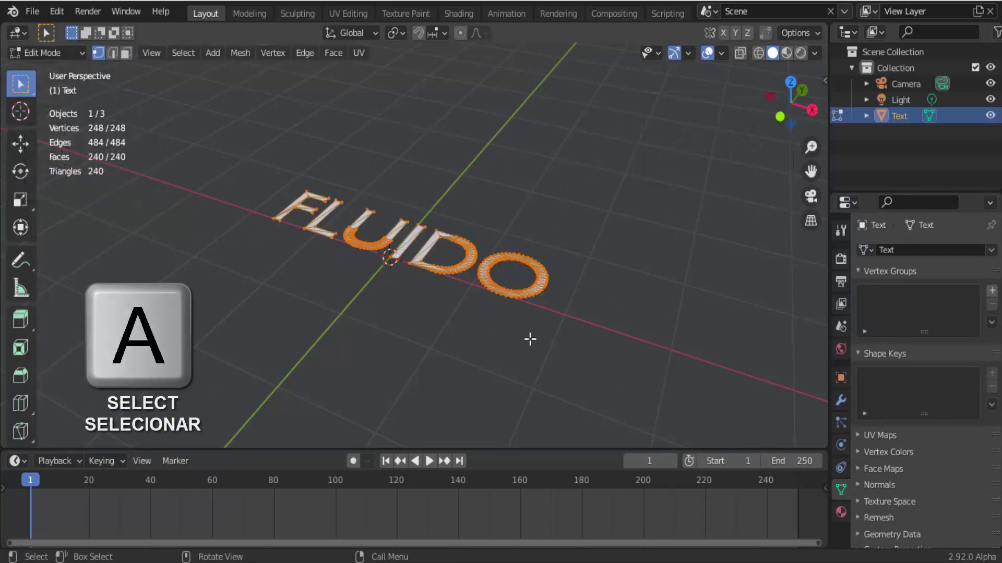
{"action": "key", "text": "e"}
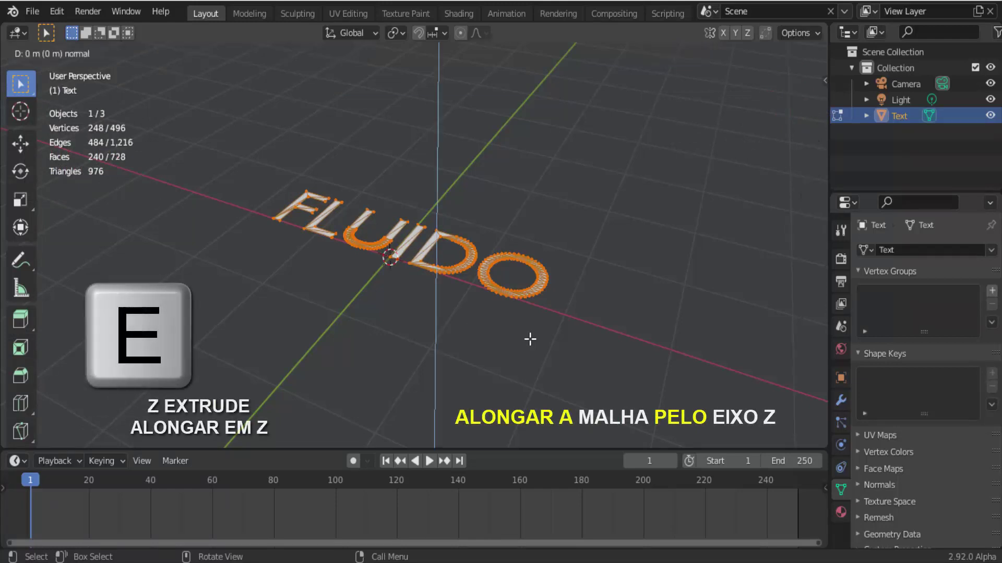
{"action": "key", "text": "z"}
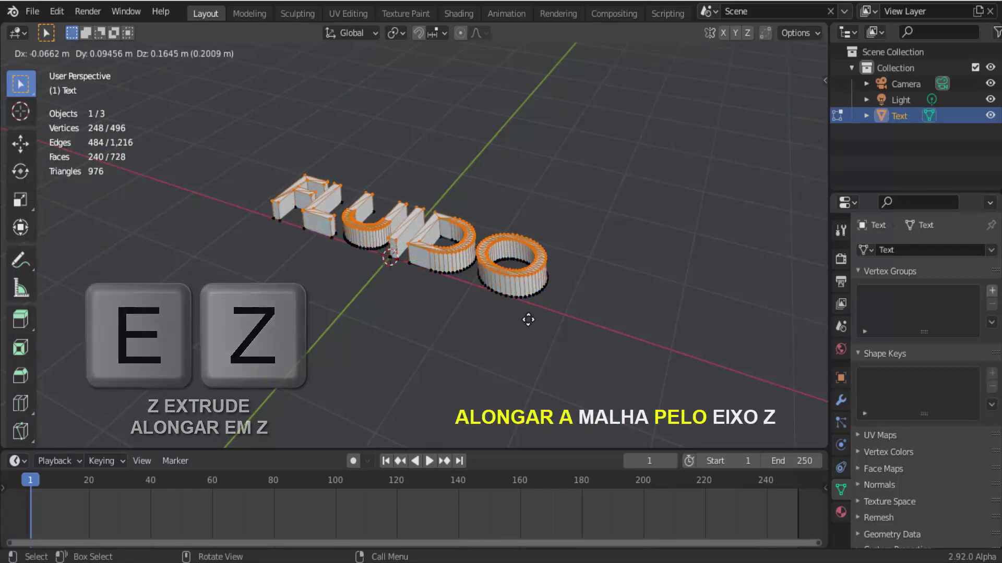
{"action": "key", "text": "z"}
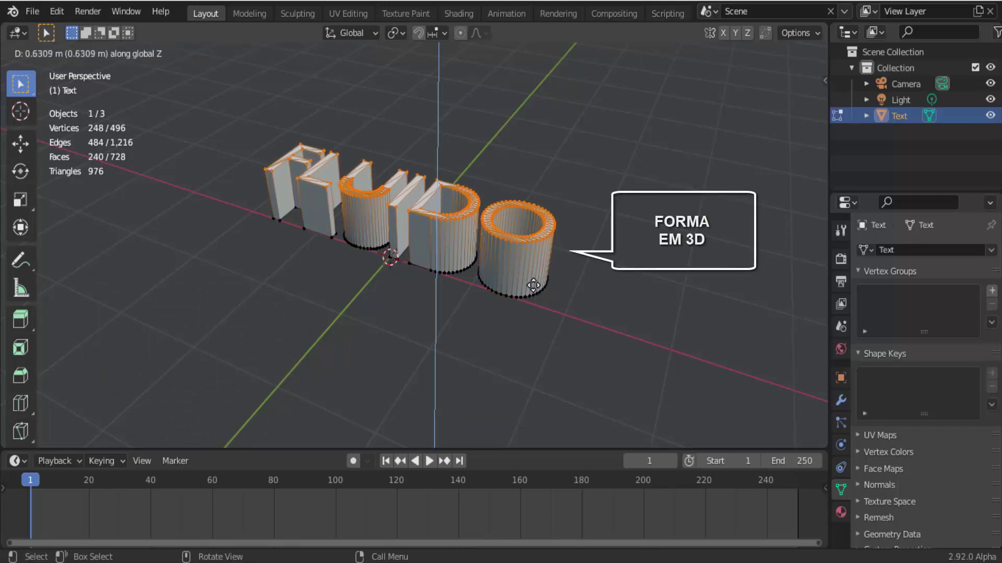
{"action": "left_click", "coordinate": [533, 285]}
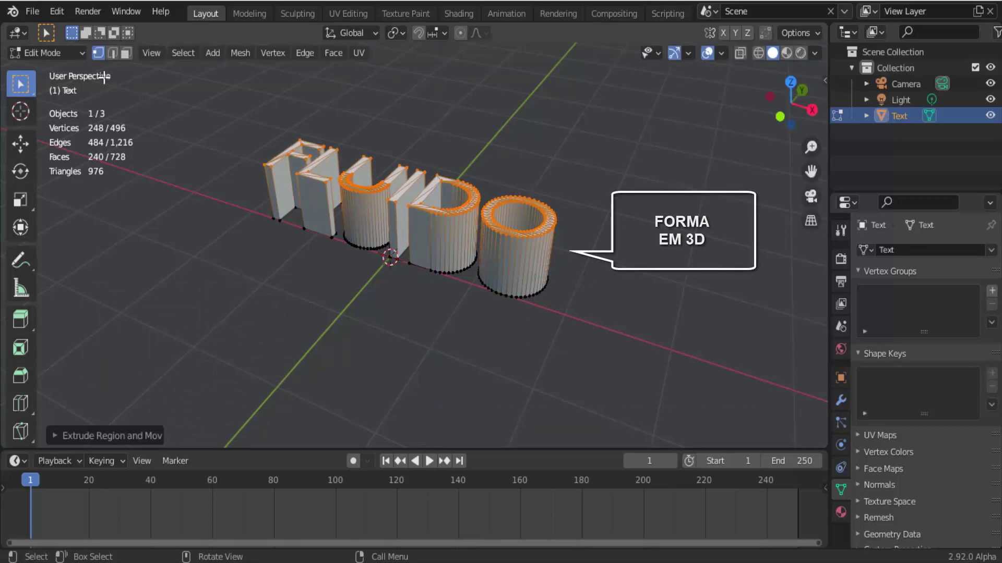
{"action": "left_click", "coordinate": [62, 53]}
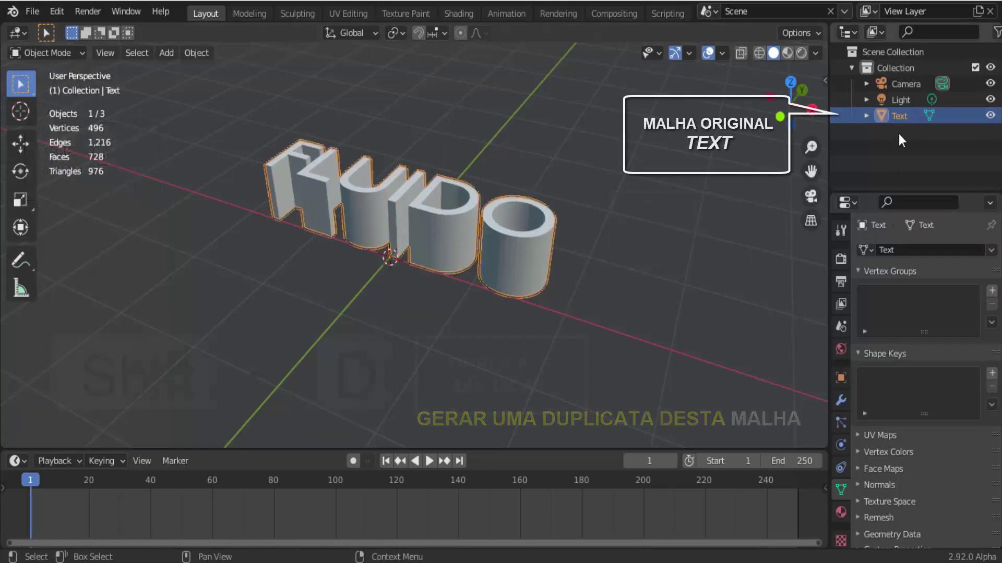
- Duplicate the Text object in place and rename the copy Text-FLUXO
{"action": "key", "text": "shift+d"}
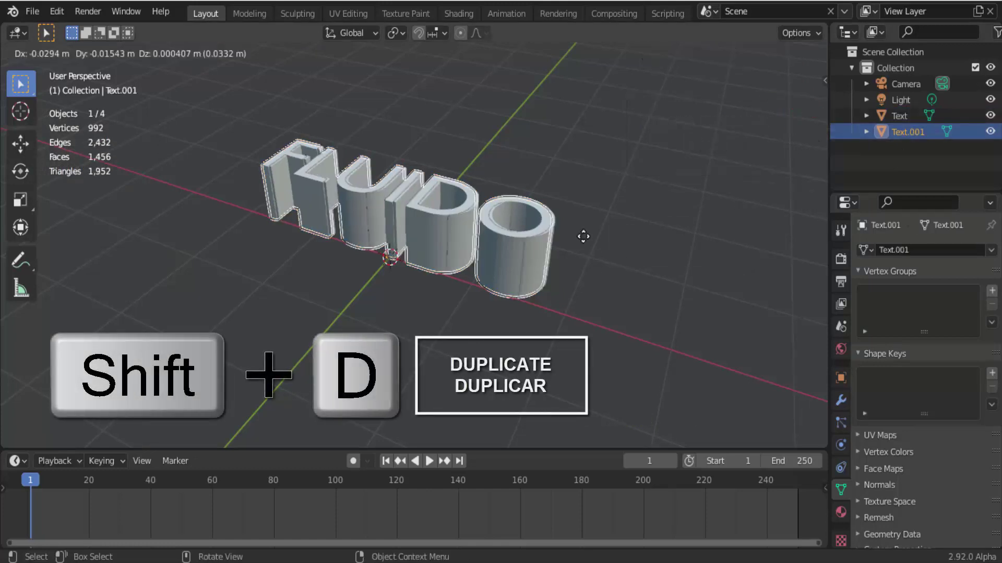
{"action": "key", "text": "Escape"}
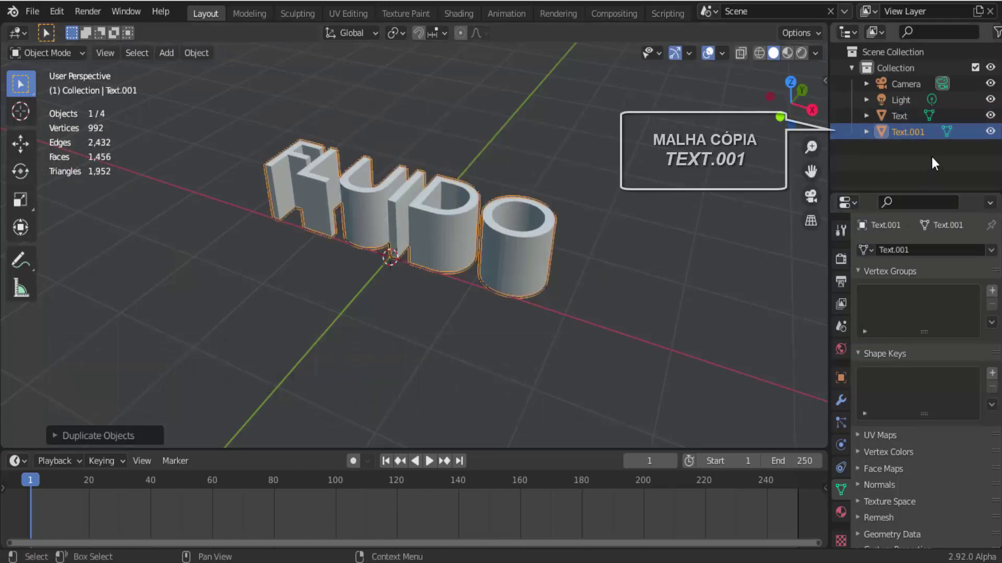
{"action": "left_click", "coordinate": [913, 136]}
{"action": "double_click", "coordinate": [913, 136]}
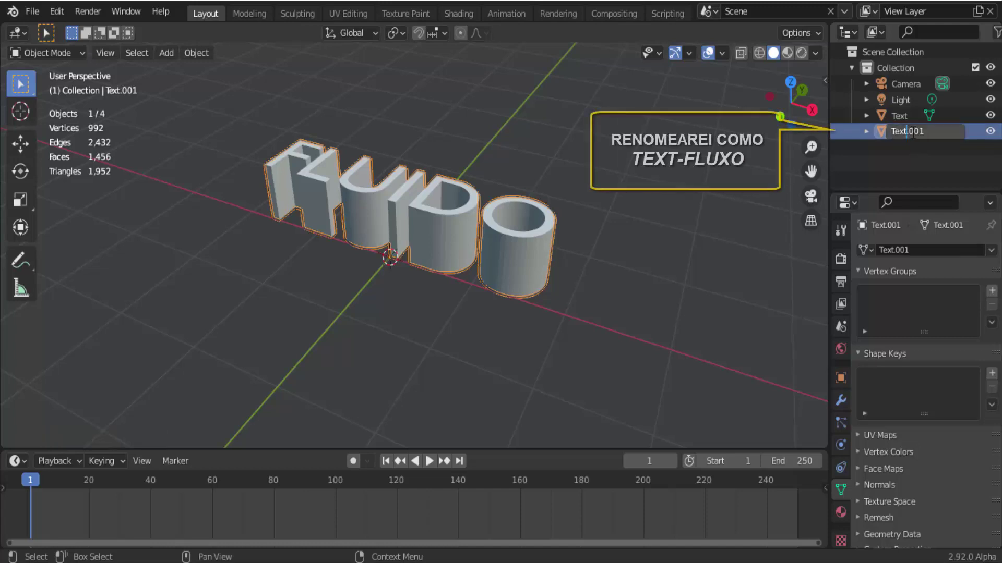
{"action": "type", "text": "Text-FLUXO"}
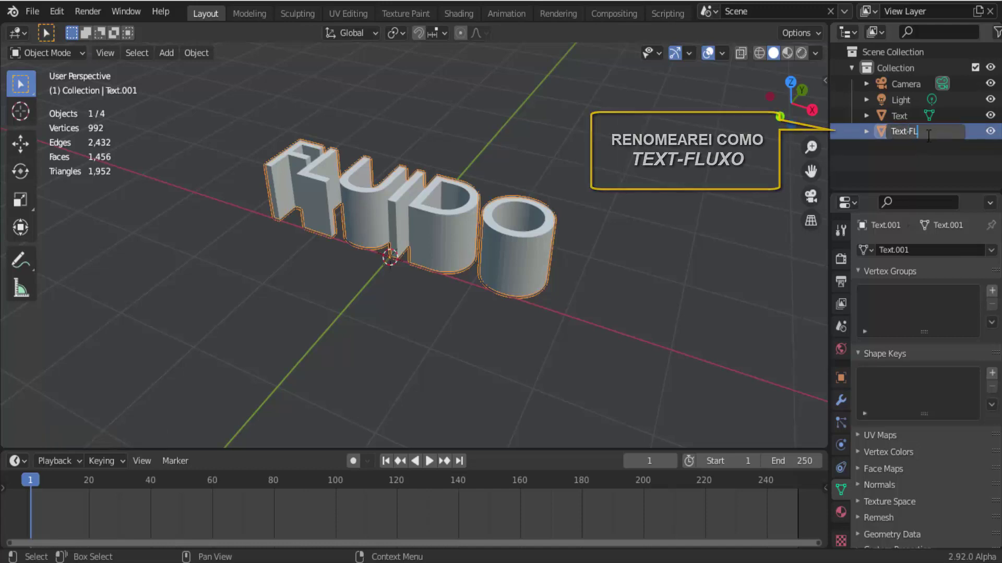
{"action": "key", "text": "Return"}
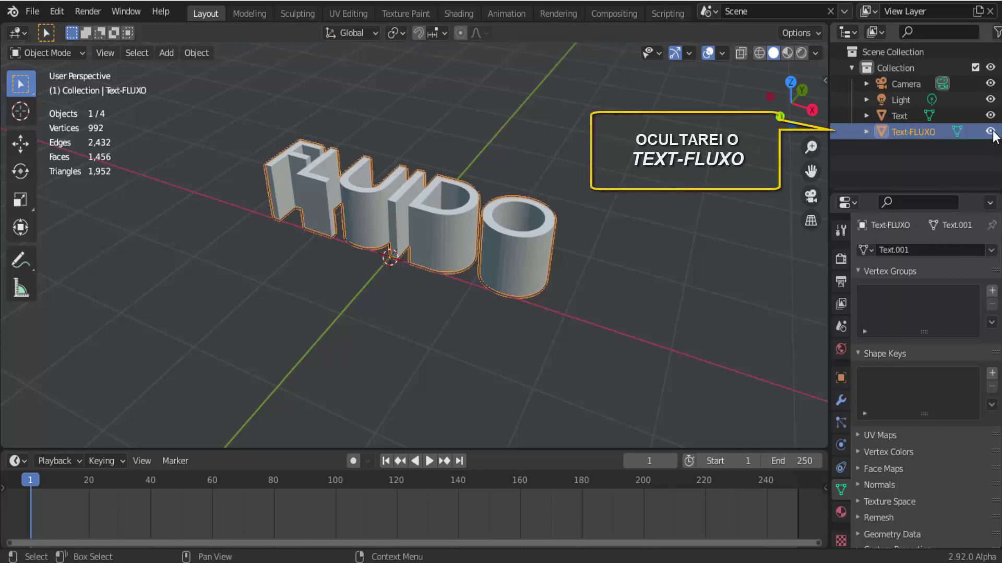
- Hide Text-FLUXO, select the original Text, and switch to Material Preview shading
{"action": "left_click", "coordinate": [991, 132]}
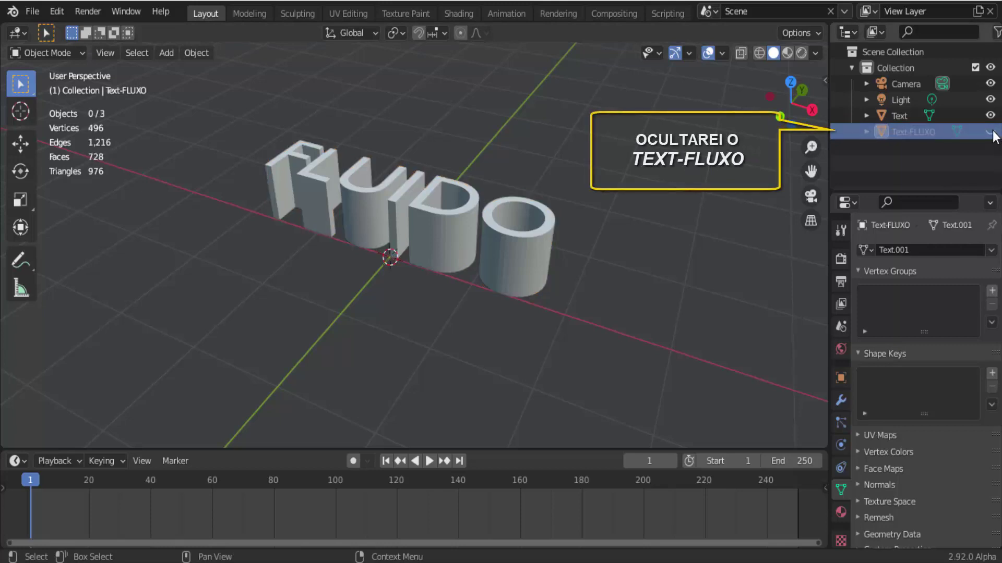
{"action": "left_click", "coordinate": [897, 116]}
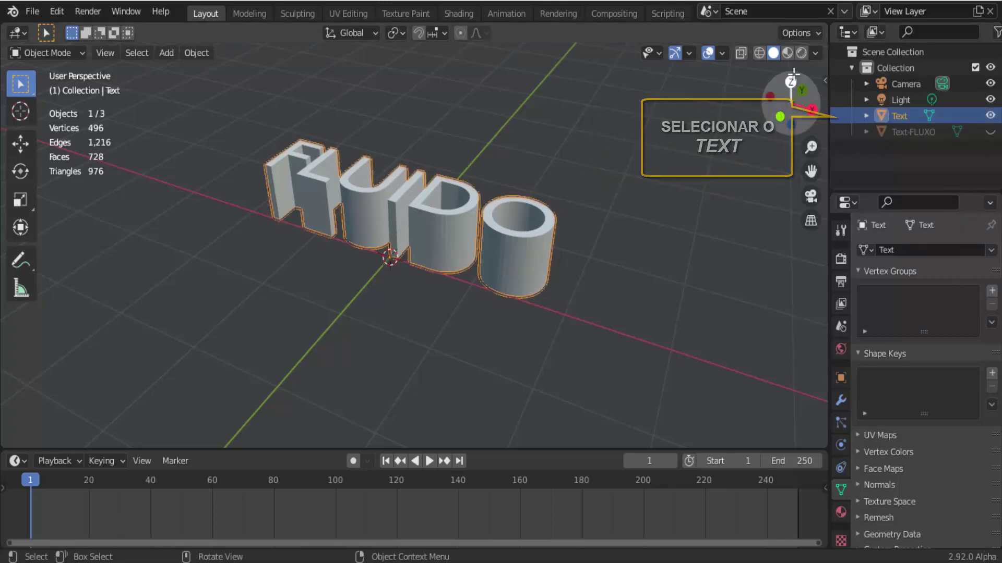
{"action": "left_click", "coordinate": [788, 53]}
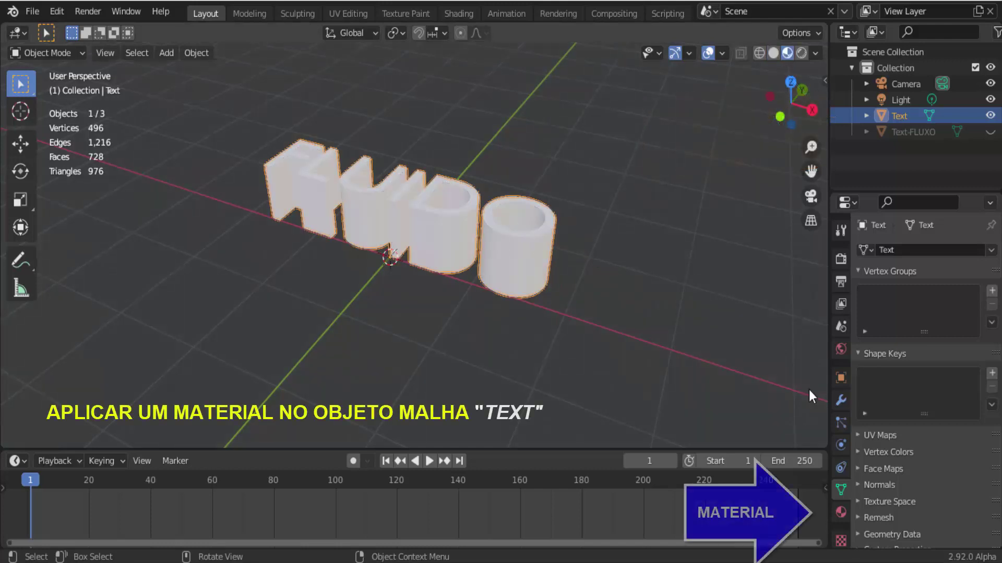
- Add a new Principled BSDF material to Text and lower its Roughness from 0.5 to 0
{"action": "left_click", "coordinate": [840, 513]}
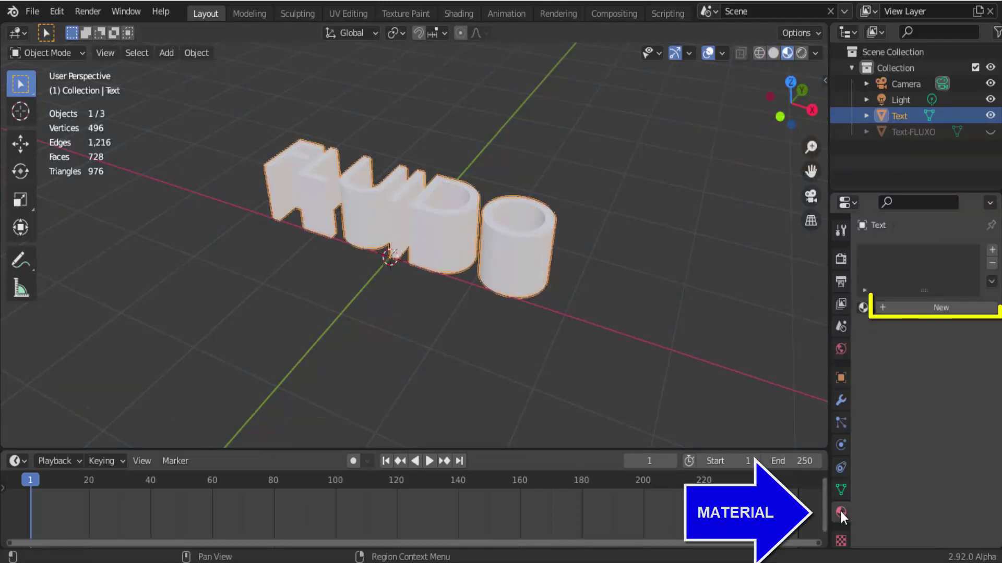
{"action": "left_click", "coordinate": [911, 308]}
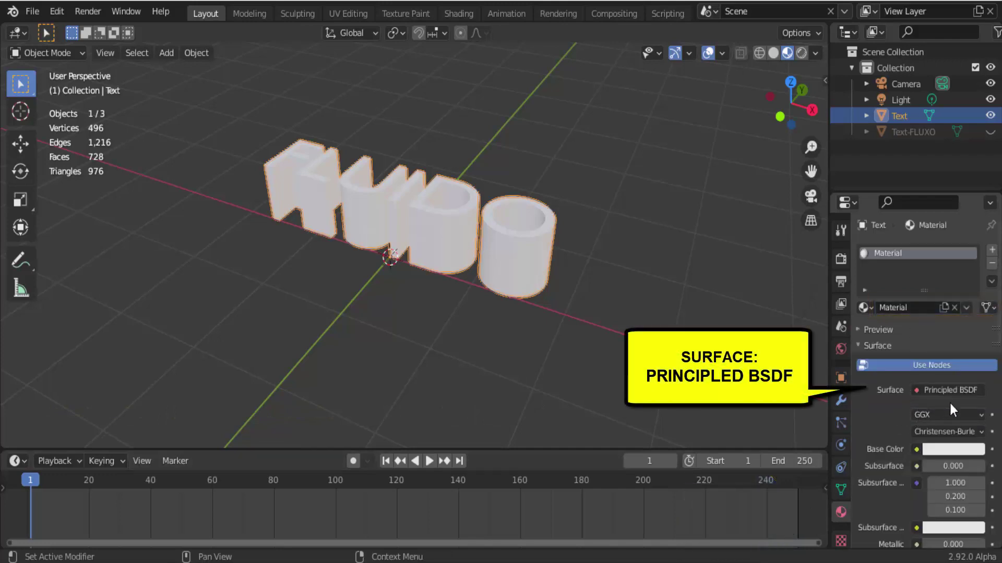
{"action": "scroll", "coordinate": [891, 470], "scroll_direction": "down", "scroll_amount": 2}
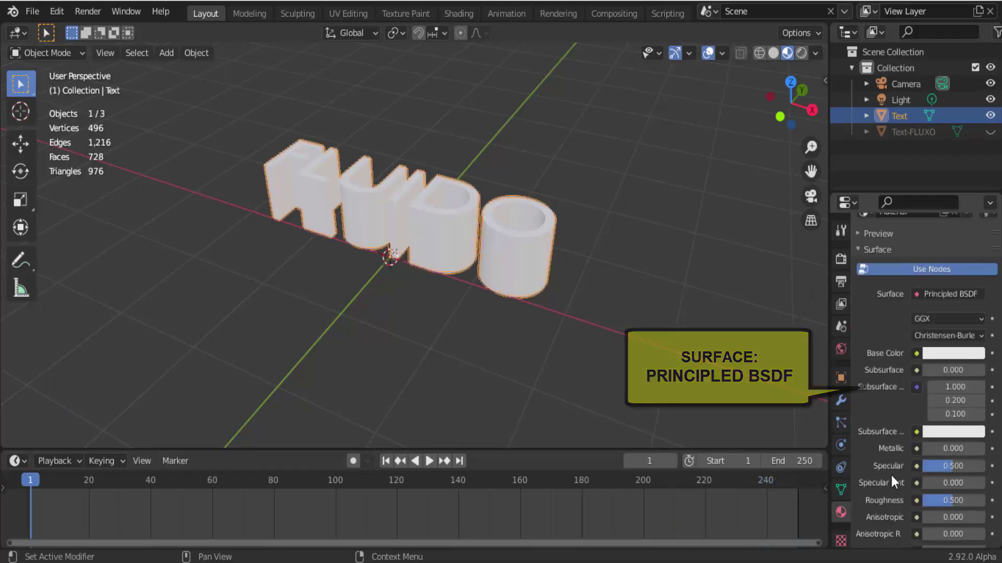
{"action": "scroll", "coordinate": [891, 475], "scroll_direction": "down", "scroll_amount": 5}
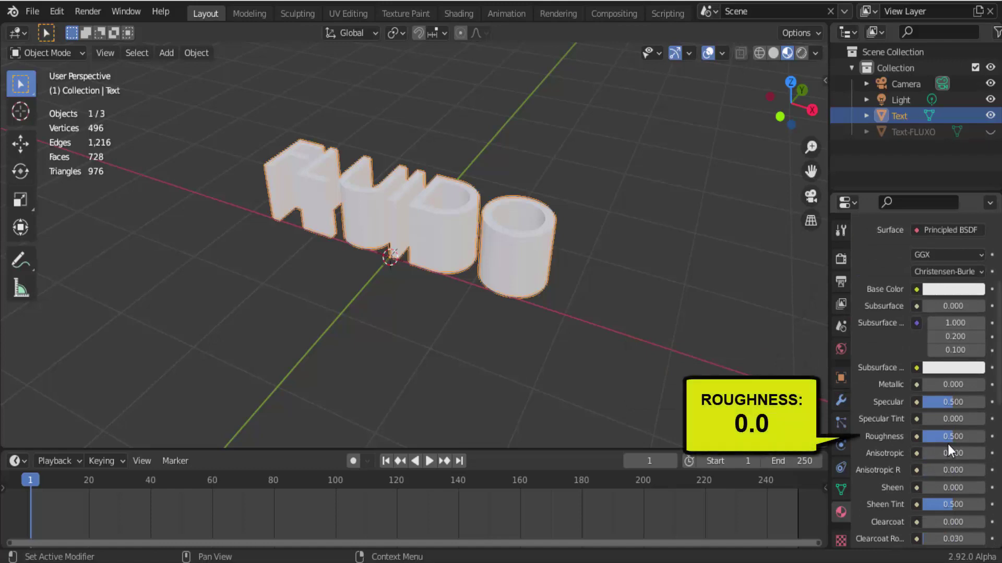
{"action": "left_click_drag", "start_coordinate": [947, 436], "coordinate": [923, 437]}
{"action": "left_click", "coordinate": [918, 436]}
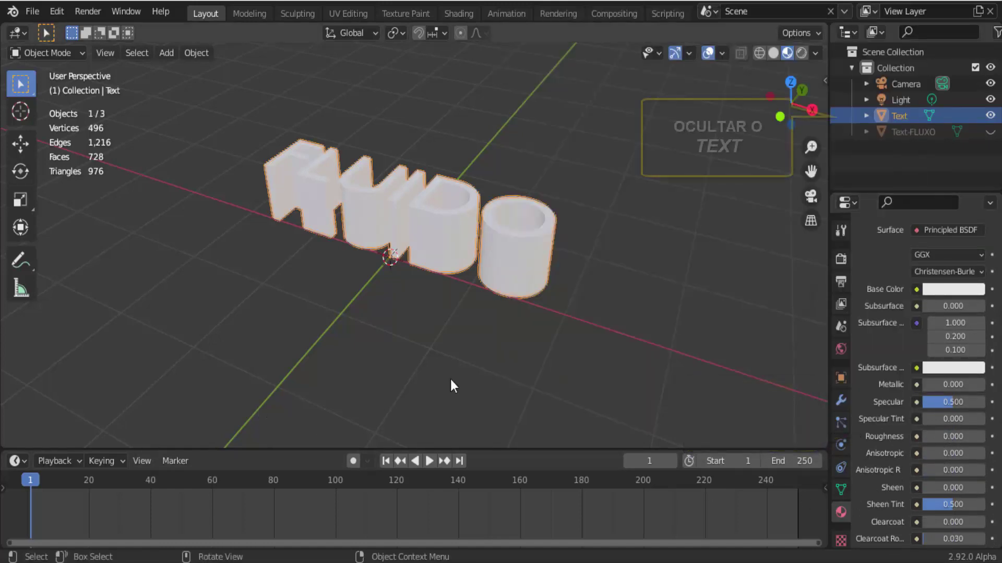
- Hide Text, show and select Text-FLUXO, and give it a new saturated blue material
{"action": "left_click", "coordinate": [991, 115]}
{"action": "left_click", "coordinate": [990, 131]}
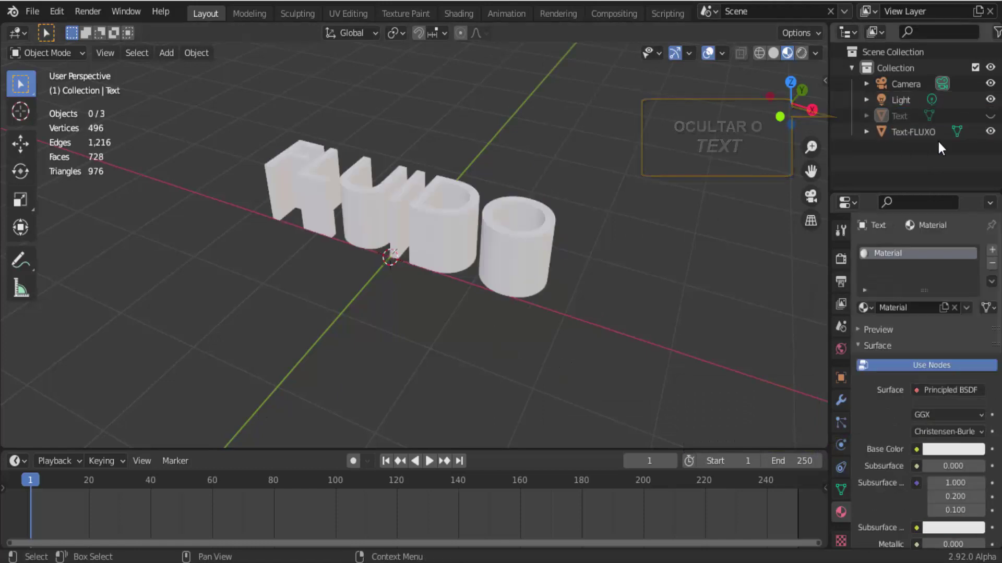
{"action": "left_click", "coordinate": [911, 134]}
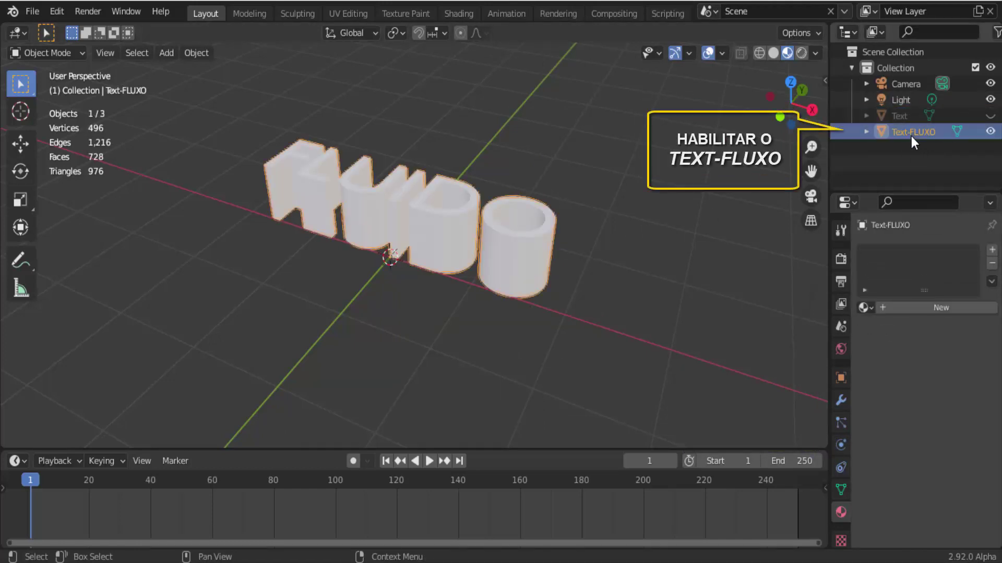
{"action": "left_click", "coordinate": [943, 308]}
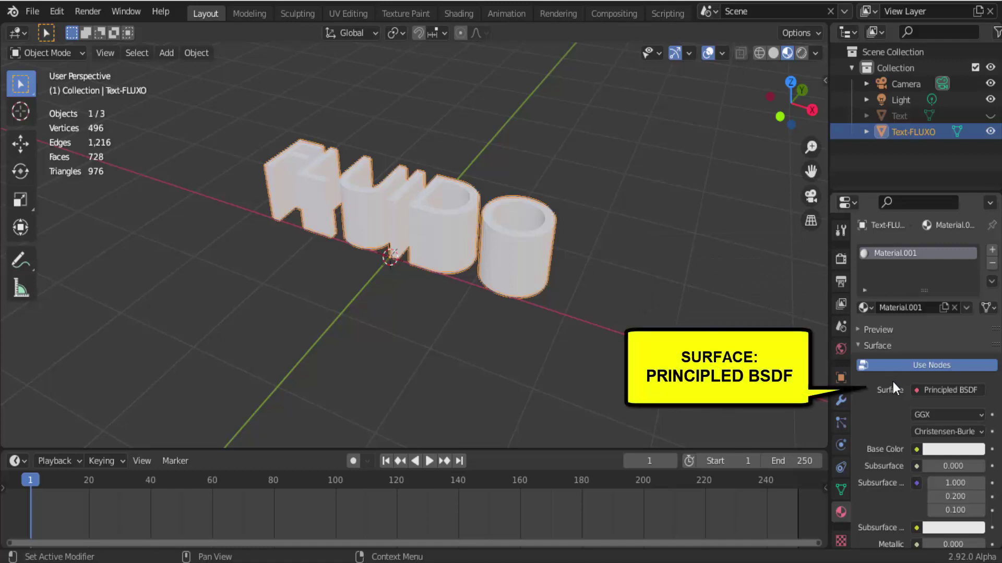
{"action": "scroll", "coordinate": [888, 385], "scroll_direction": "down", "scroll_amount": 3}
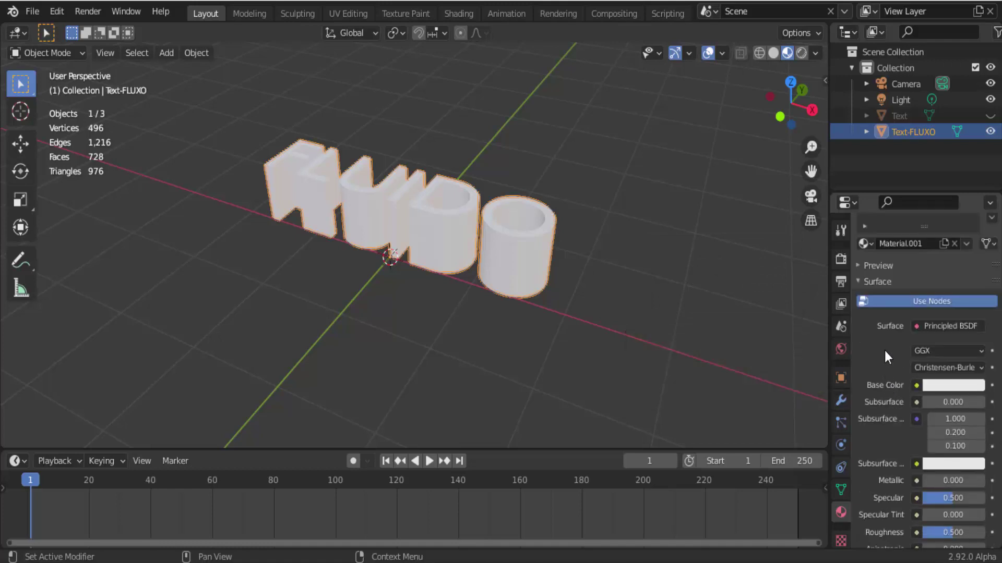
{"action": "left_click", "coordinate": [945, 386]}
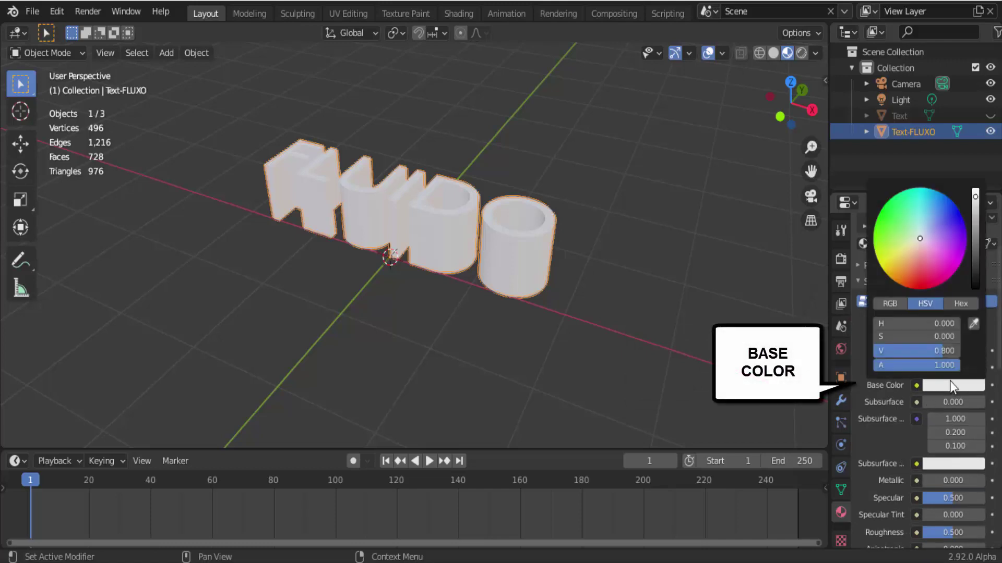
{"action": "left_click", "coordinate": [939, 205]}
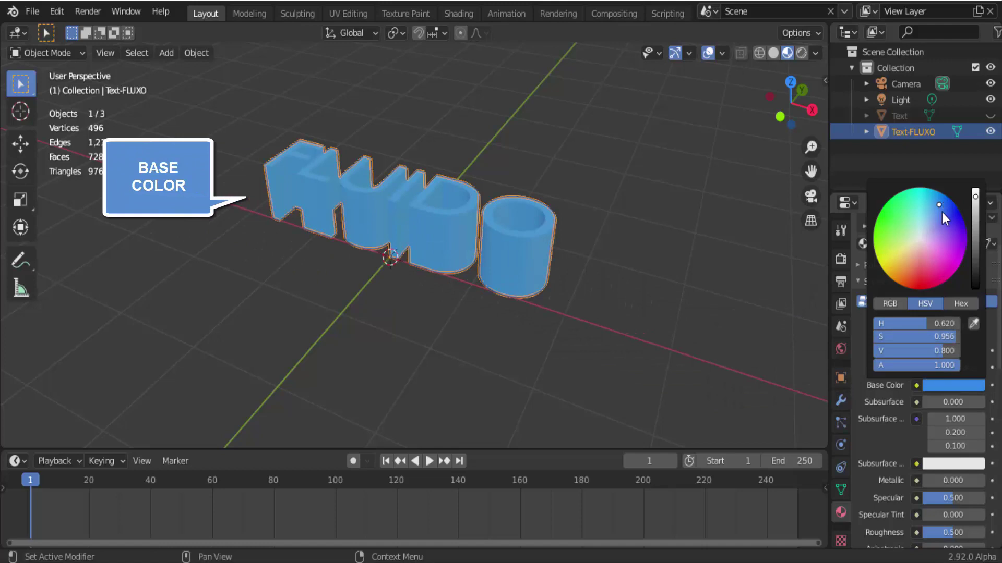
{"action": "left_click", "coordinate": [942, 212]}
{"action": "left_click_drag", "start_coordinate": [945, 209], "coordinate": [945, 206]}
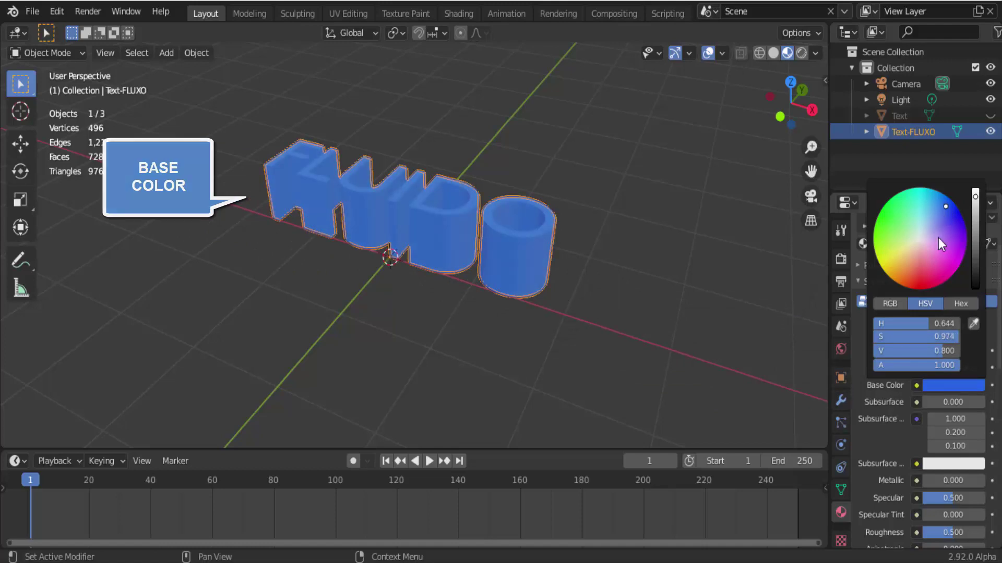
- Set the blue material's Transmission to 1.0 for a fully transparent glass look
{"action": "scroll", "coordinate": [888, 444], "scroll_direction": "down", "scroll_amount": 3}
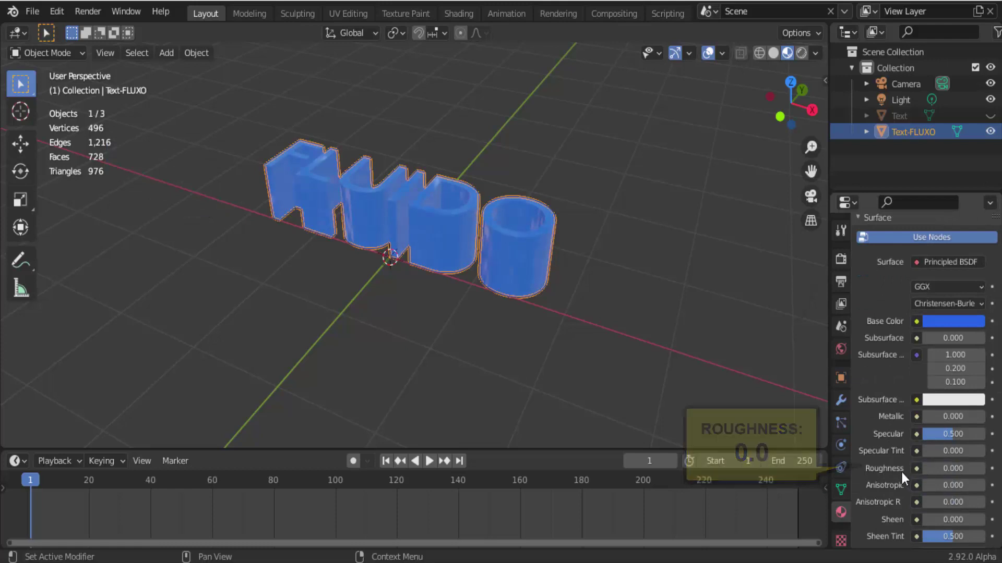
{"action": "scroll", "coordinate": [901, 471], "scroll_direction": "down", "scroll_amount": 3}
{"action": "scroll", "coordinate": [901, 471], "scroll_direction": "down", "scroll_amount": 3}
{"action": "scroll", "coordinate": [900, 472], "scroll_direction": "down", "scroll_amount": 3}
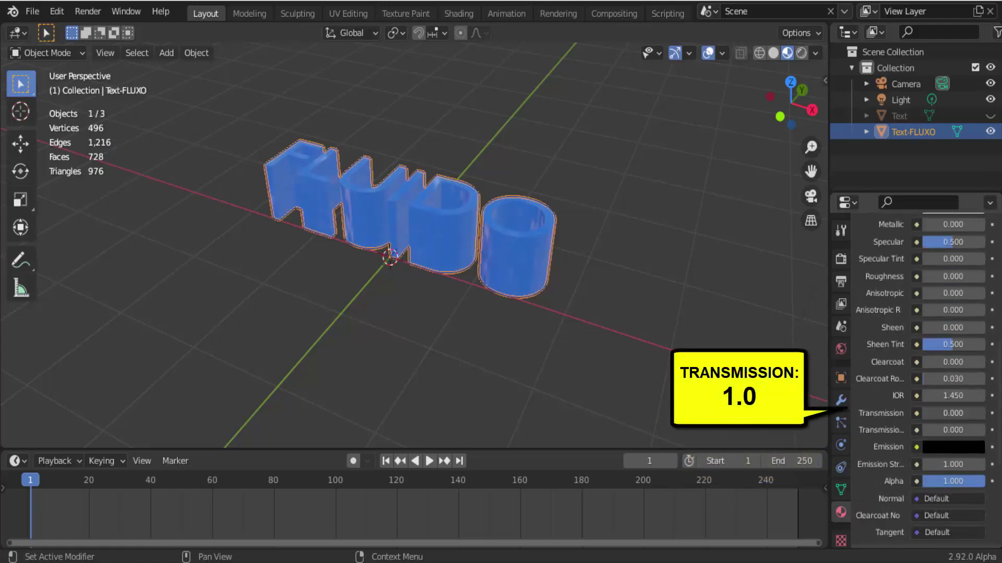
{"action": "left_click_drag", "start_coordinate": [952, 414], "coordinate": [983, 413]}
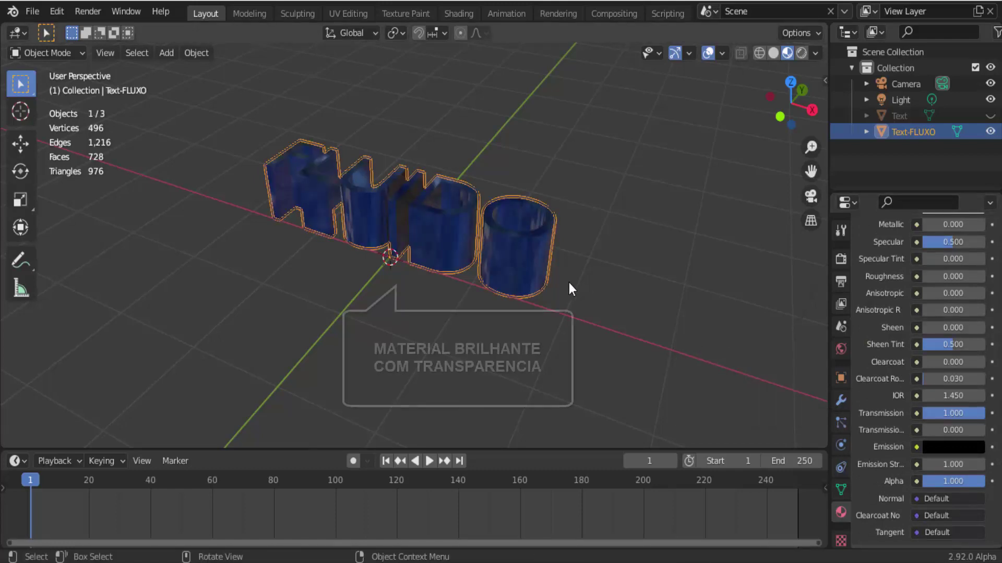
{"action": "scroll", "coordinate": [569, 283], "scroll_direction": "up", "scroll_amount": 1}
{"action": "scroll", "coordinate": [563, 265], "scroll_direction": "up", "scroll_amount": 2}
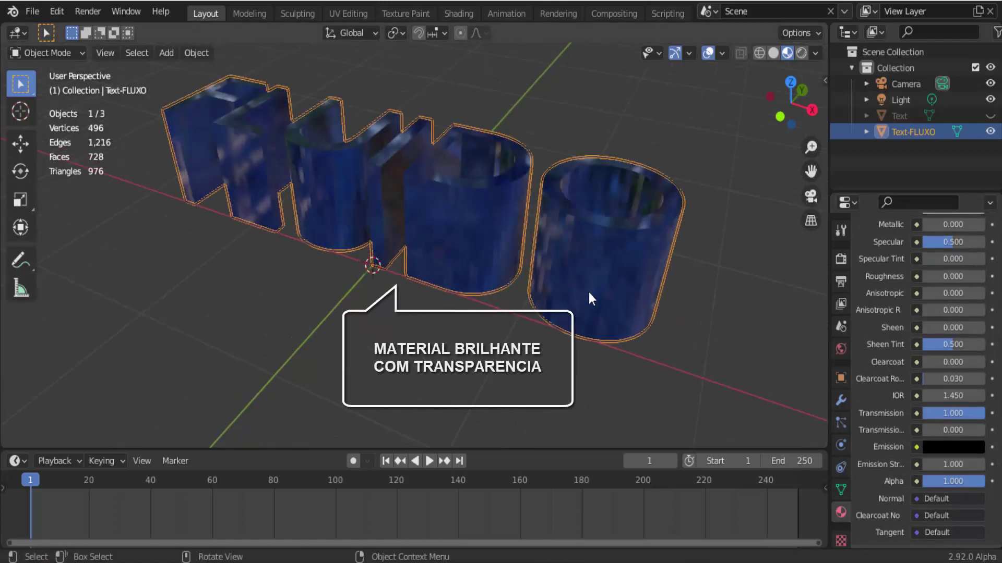
{"action": "scroll", "coordinate": [606, 280], "scroll_direction": "down", "scroll_amount": 2}
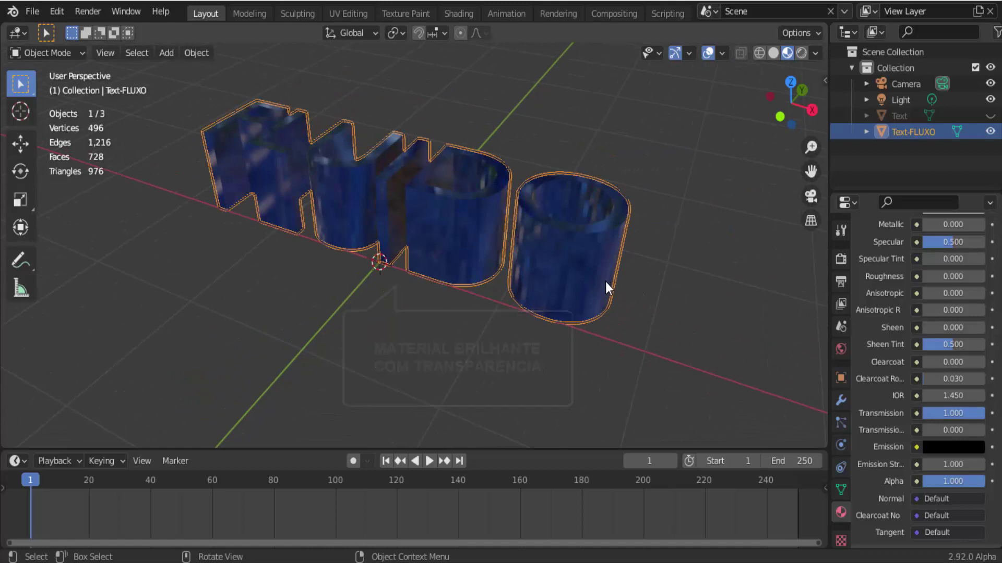
{"action": "scroll", "coordinate": [607, 284], "scroll_direction": "down", "scroll_amount": 1}
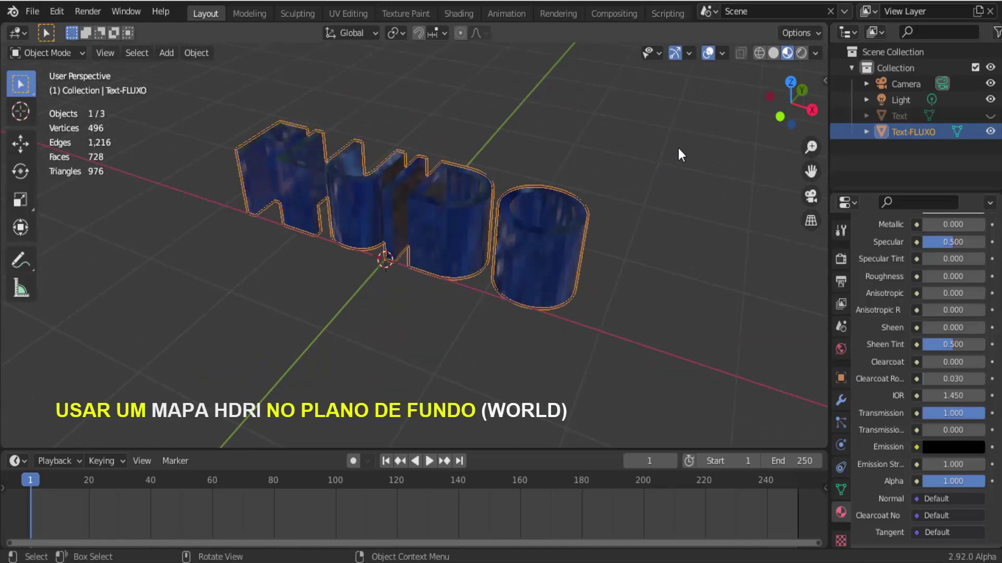
- Switch to rendered shading and set the World colour to an Environment Texture
{"action": "left_click", "coordinate": [802, 53]}
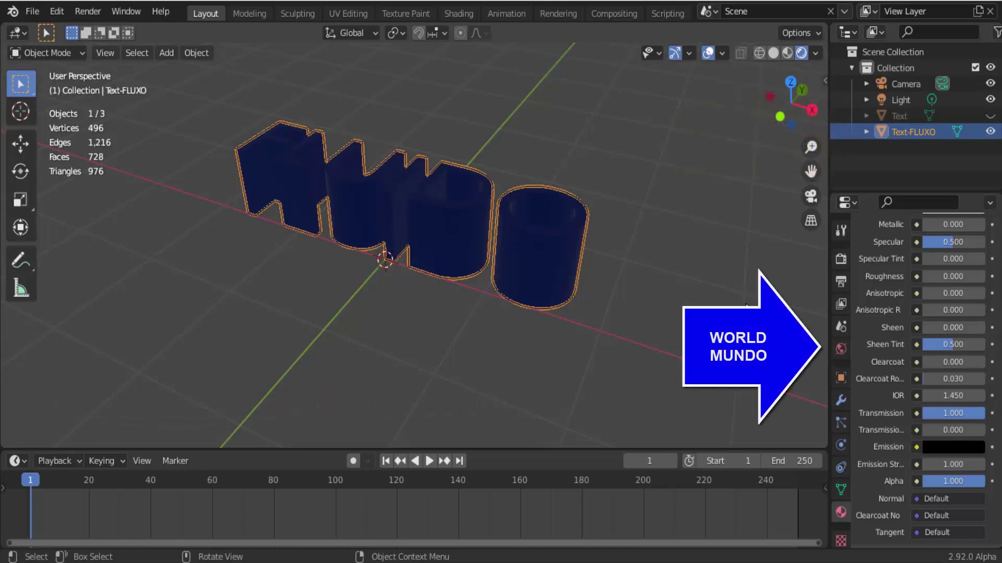
{"action": "left_click", "coordinate": [840, 348]}
{"action": "left_click", "coordinate": [916, 341]}
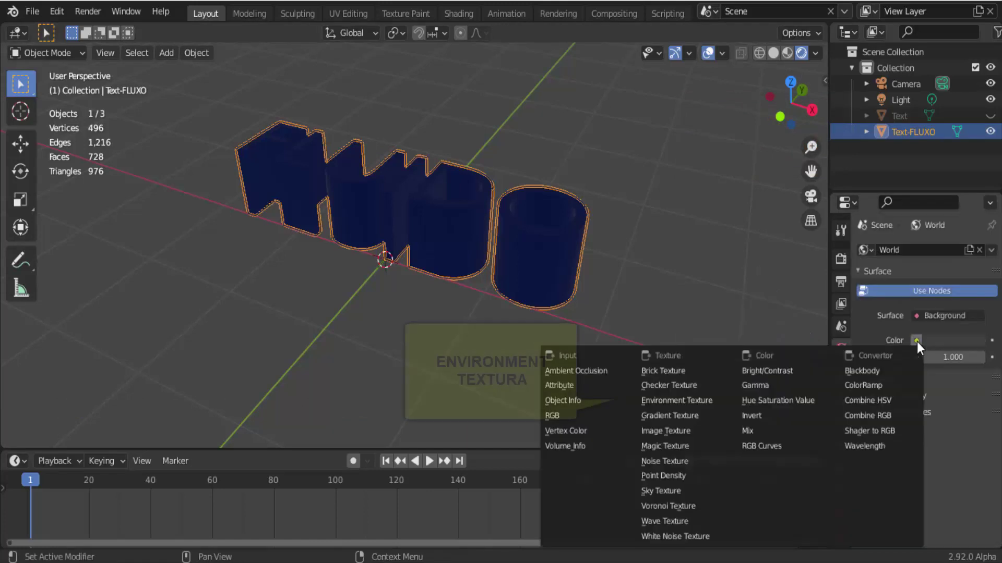
{"action": "left_click", "coordinate": [702, 399]}
- Load flower_road_2k.hdr from Imagens HDRI 2K as the world environment image
{"action": "left_click", "coordinate": [963, 357]}
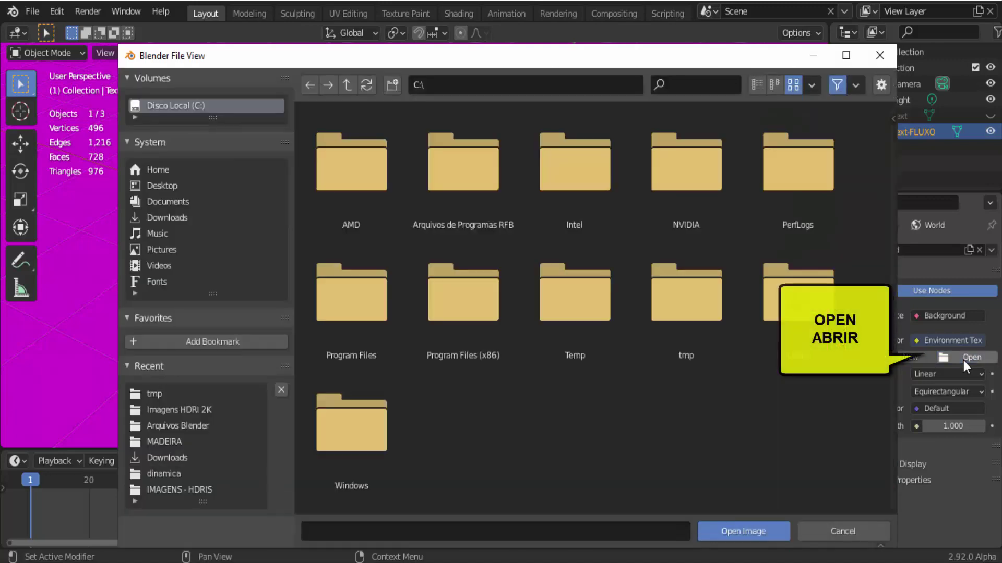
{"action": "left_click", "coordinate": [209, 409]}
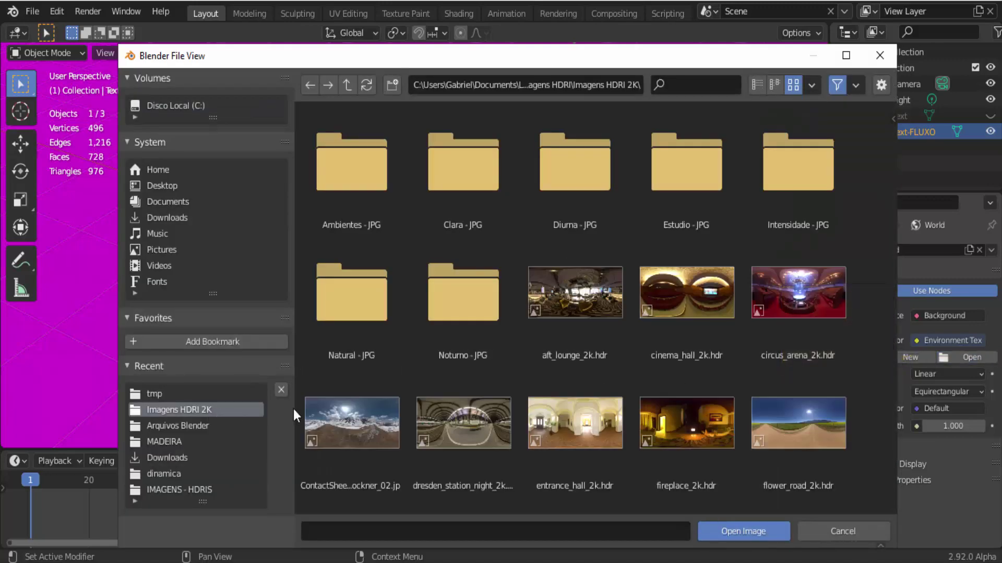
{"action": "scroll", "coordinate": [522, 412], "scroll_direction": "down", "scroll_amount": 3}
{"action": "double_click", "coordinate": [484, 374]}
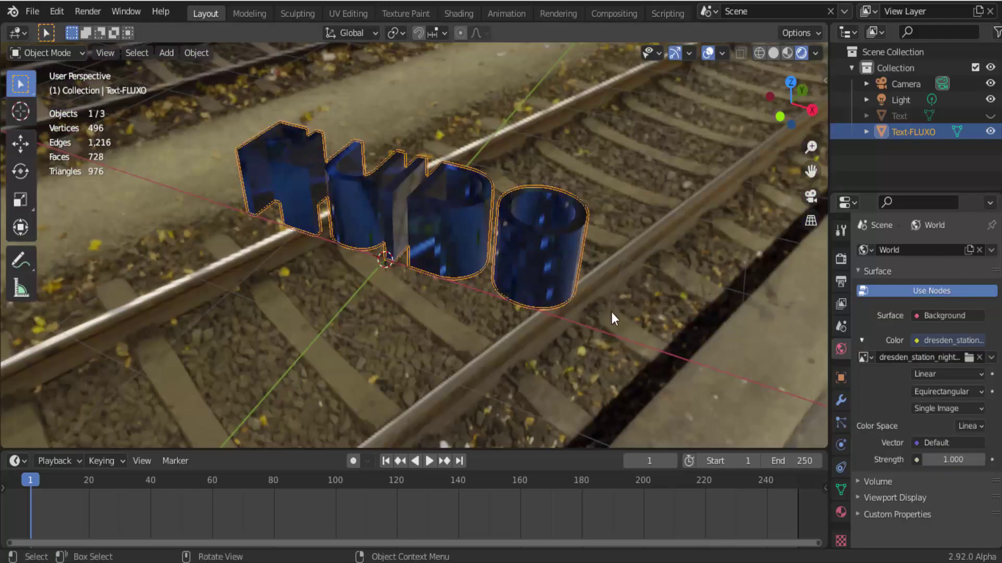
{"action": "left_click", "coordinate": [978, 358]}
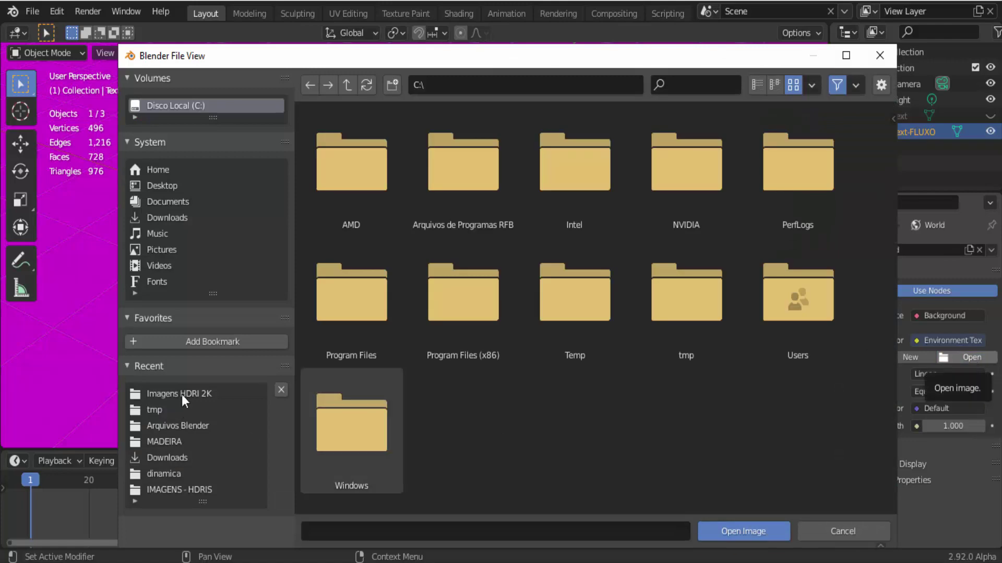
{"action": "left_click", "coordinate": [183, 395]}
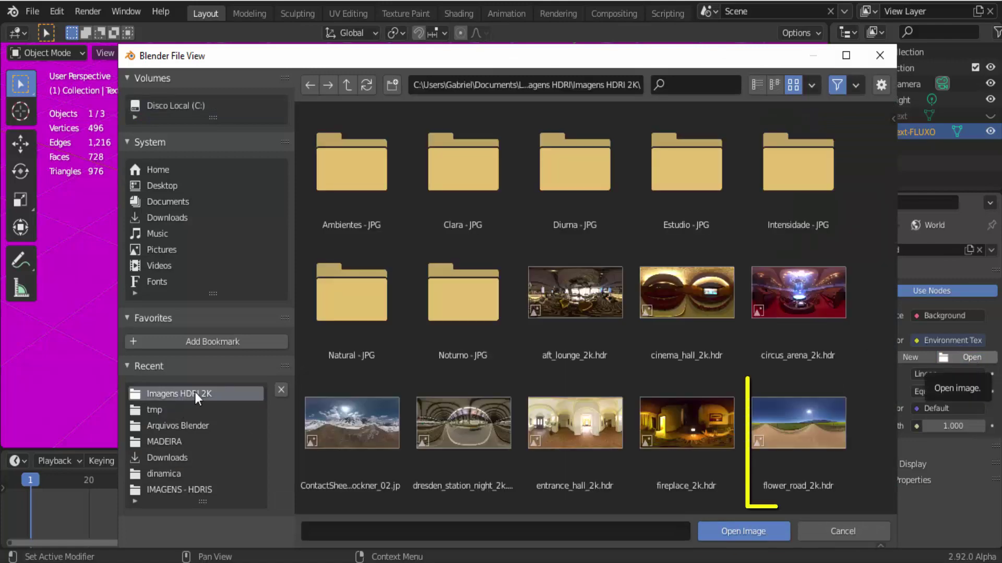
{"action": "double_click", "coordinate": [805, 430]}
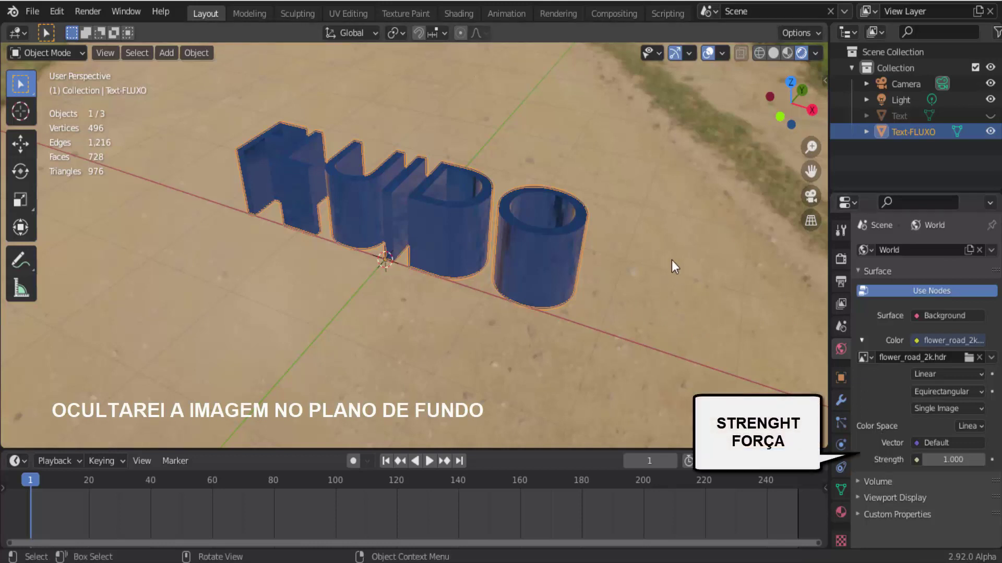
- Connect World Strength to Light Path Ray Depth so the background renders black
{"action": "left_click", "coordinate": [917, 460]}
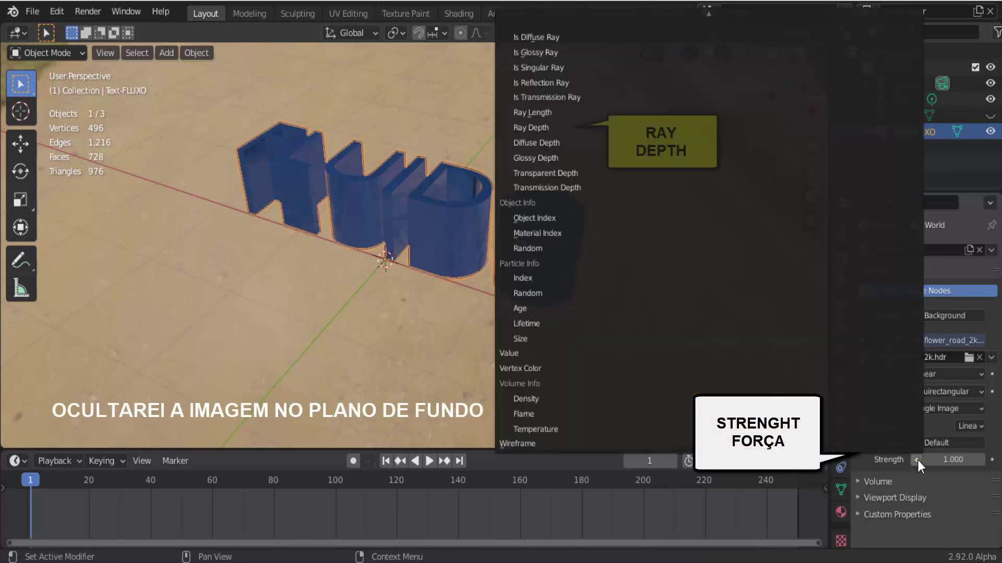
{"action": "left_click", "coordinate": [569, 125]}
{"action": "mouse_move", "coordinate": [530, 349]}
{"action": "middle_mouse_down"}
{"action": "mouse_move", "coordinate": [546, 343]}
{"action": "mouse_move", "coordinate": [519, 334]}
{"action": "middle_mouse_up"}
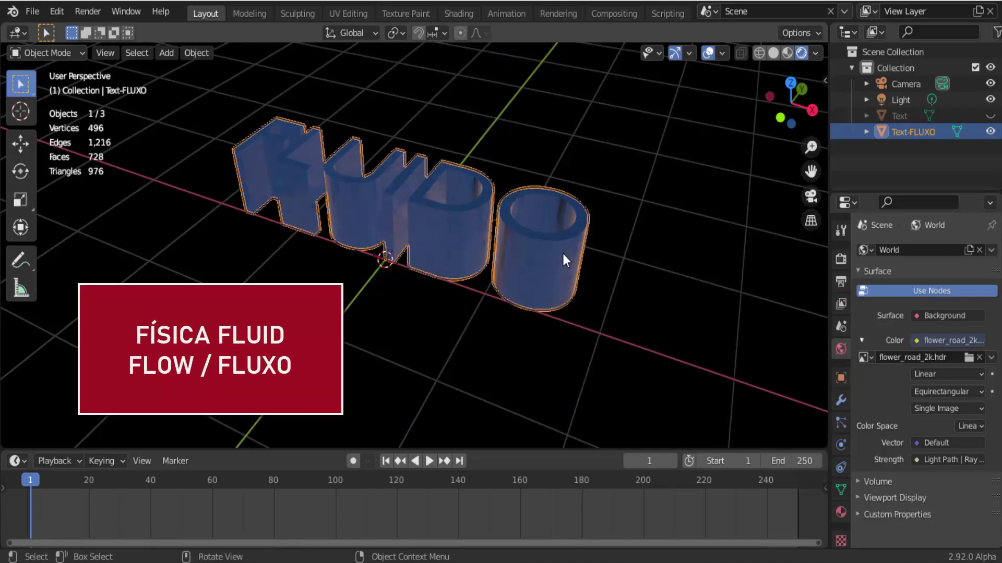
{"action": "scroll", "coordinate": [563, 252], "scroll_direction": "down", "scroll_amount": 3}
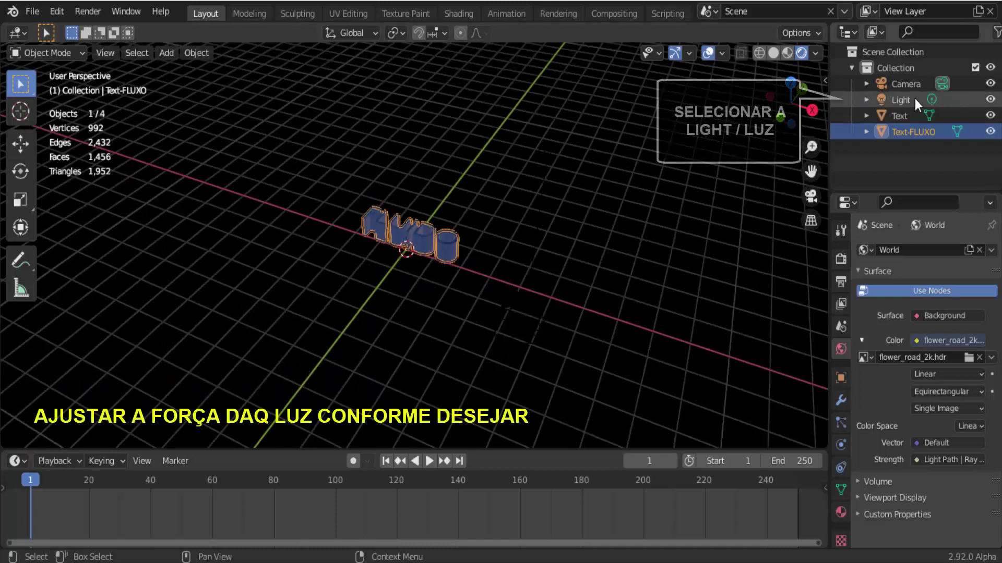
- Select the point Light and set its Power to 3000 W
{"action": "left_click", "coordinate": [910, 99]}
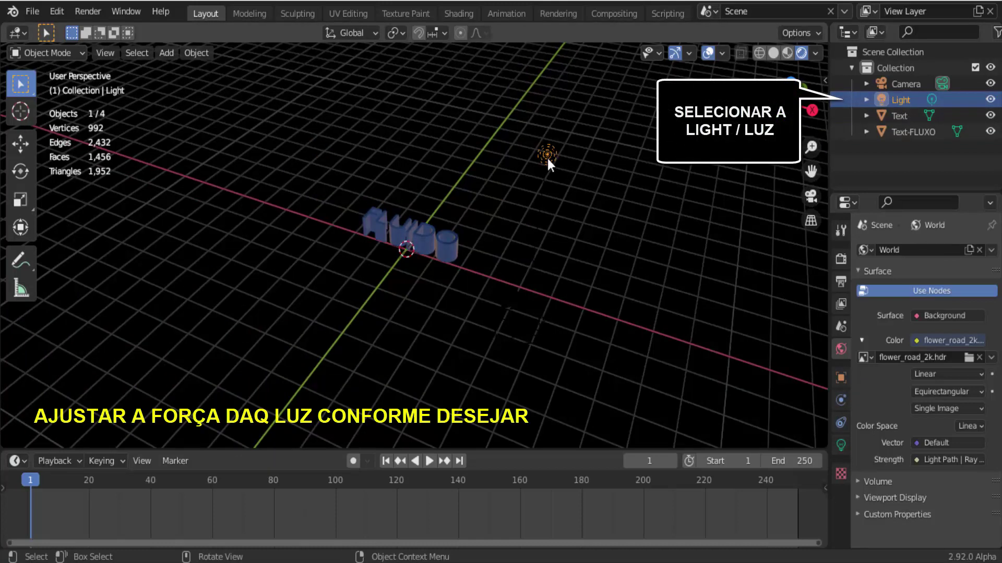
{"action": "left_click", "coordinate": [841, 445]}
{"action": "left_click", "coordinate": [947, 339]}
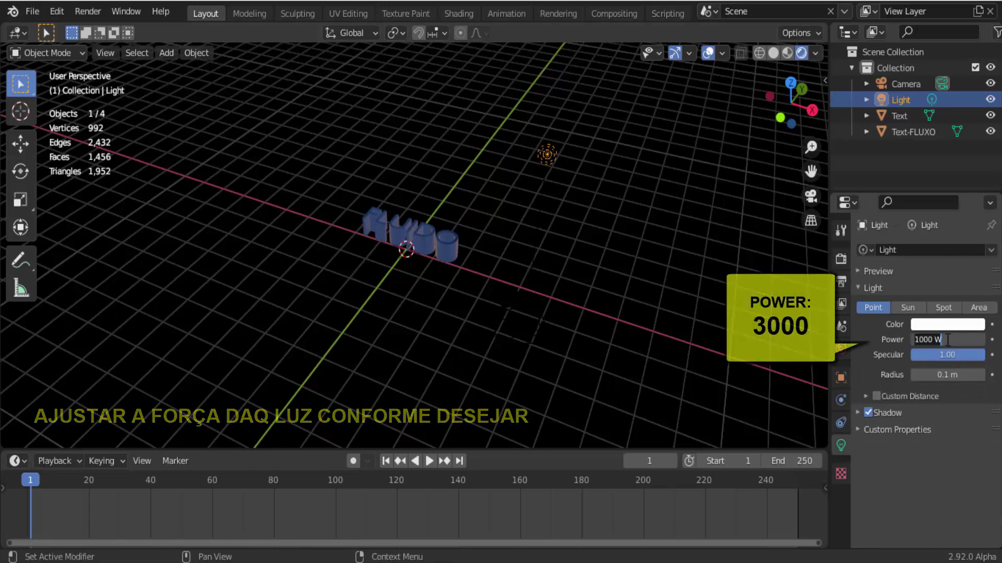
{"action": "type", "text": "3000"}
{"action": "key", "text": "Return"}
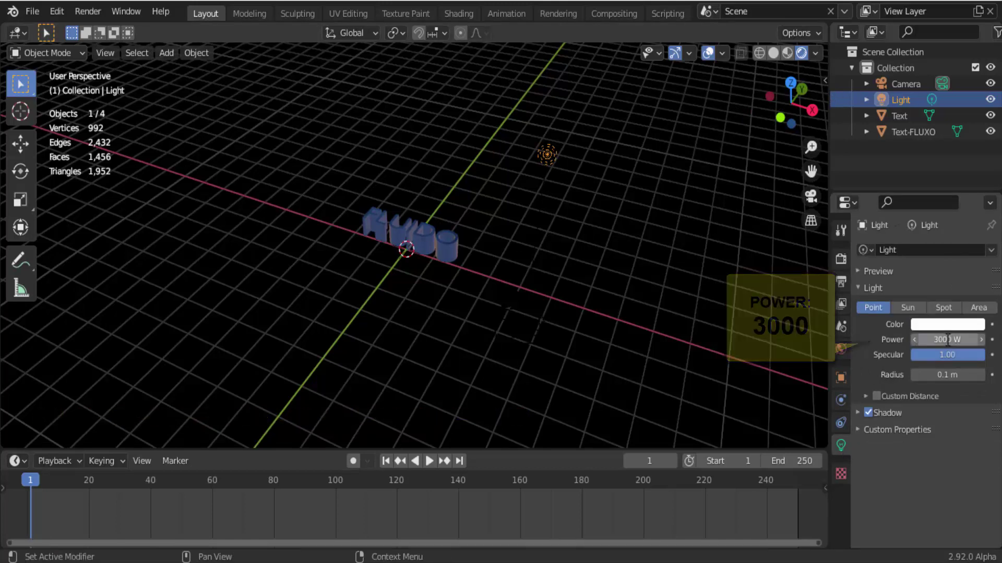
{"action": "scroll", "coordinate": [505, 218], "scroll_direction": "up", "scroll_amount": 5}
{"action": "scroll", "coordinate": [505, 220], "scroll_direction": "up", "scroll_amount": 2}
{"action": "scroll", "coordinate": [506, 219], "scroll_direction": "down", "scroll_amount": 2}
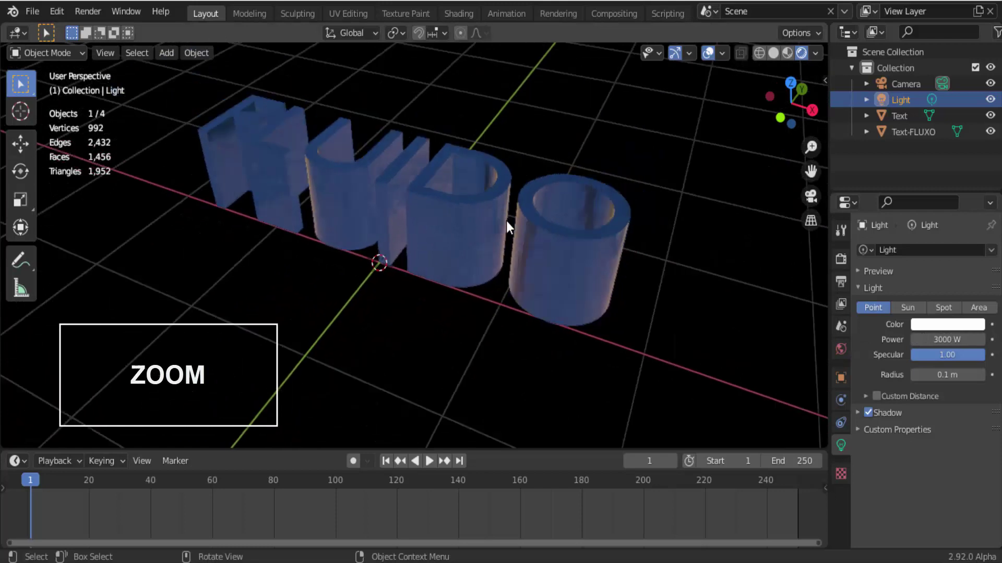
{"action": "scroll", "coordinate": [506, 220], "scroll_direction": "down", "scroll_amount": 1}
{"action": "scroll", "coordinate": [505, 223], "scroll_direction": "up", "scroll_amount": 6}
{"action": "scroll", "coordinate": [505, 222], "scroll_direction": "down", "scroll_amount": 3}
{"action": "scroll", "coordinate": [506, 222], "scroll_direction": "down", "scroll_amount": 2}
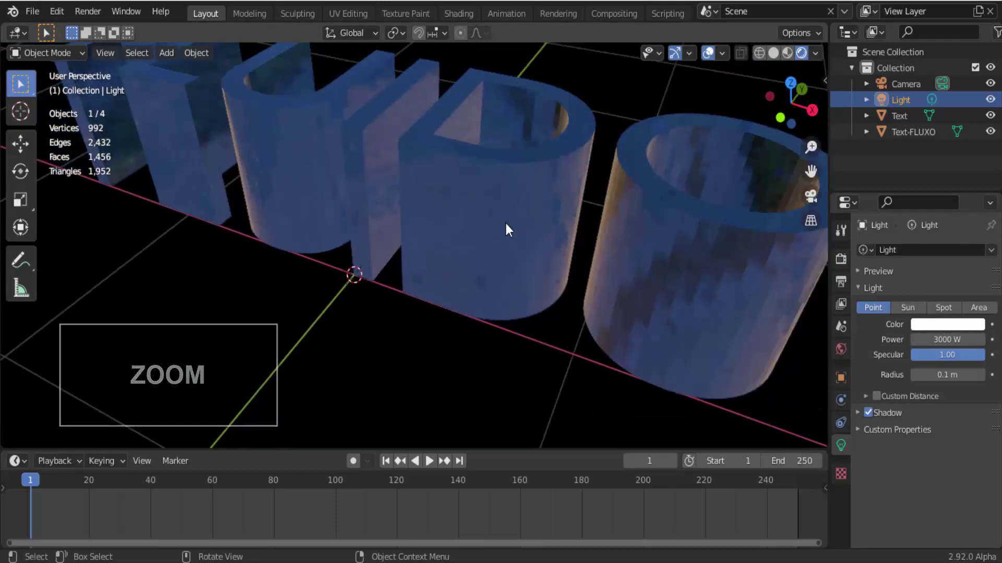
{"action": "scroll", "coordinate": [505, 223], "scroll_direction": "down", "scroll_amount": 1}
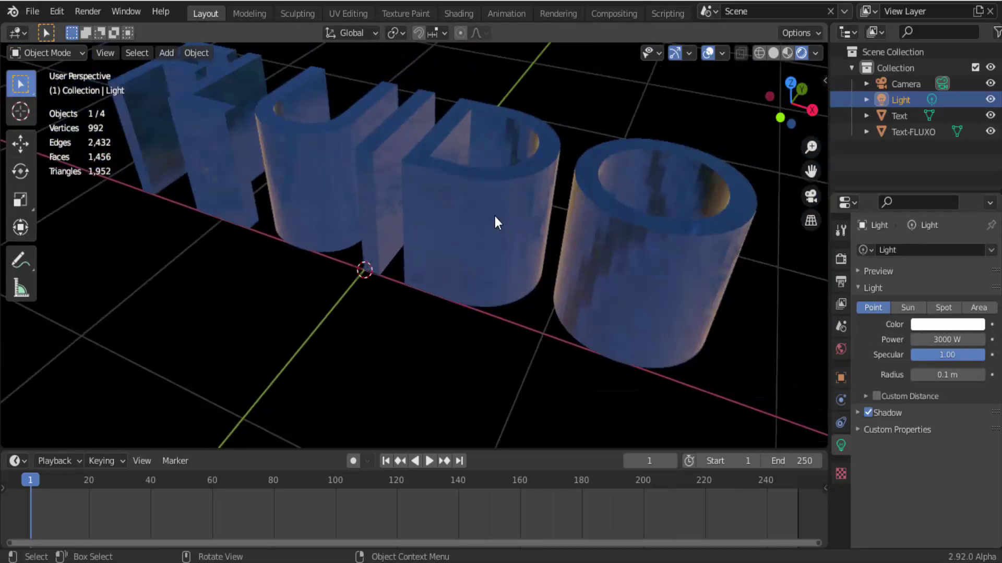
- Apply Shade Smooth to Text-FLUXO and tick Auto Smooth (30°) under its Normals settings
{"action": "left_click", "coordinate": [506, 202]}
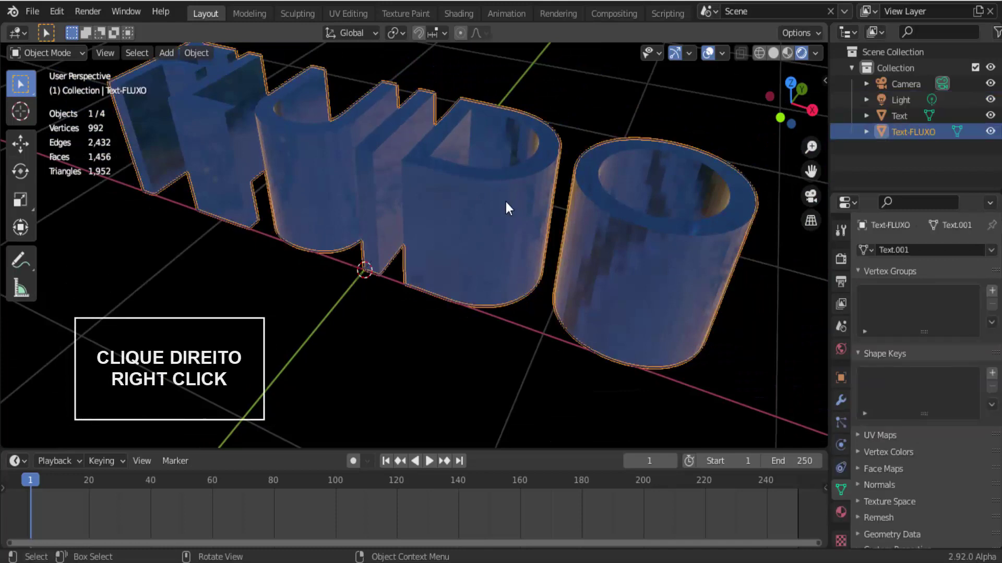
{"action": "right_click", "coordinate": [506, 202]}
{"action": "left_click", "coordinate": [506, 202]}
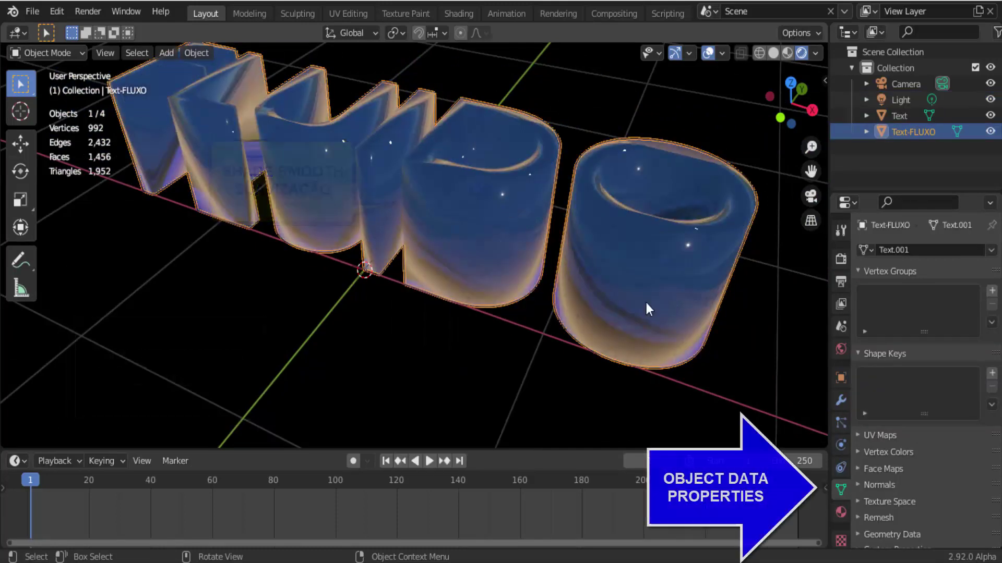
{"action": "left_click", "coordinate": [855, 486]}
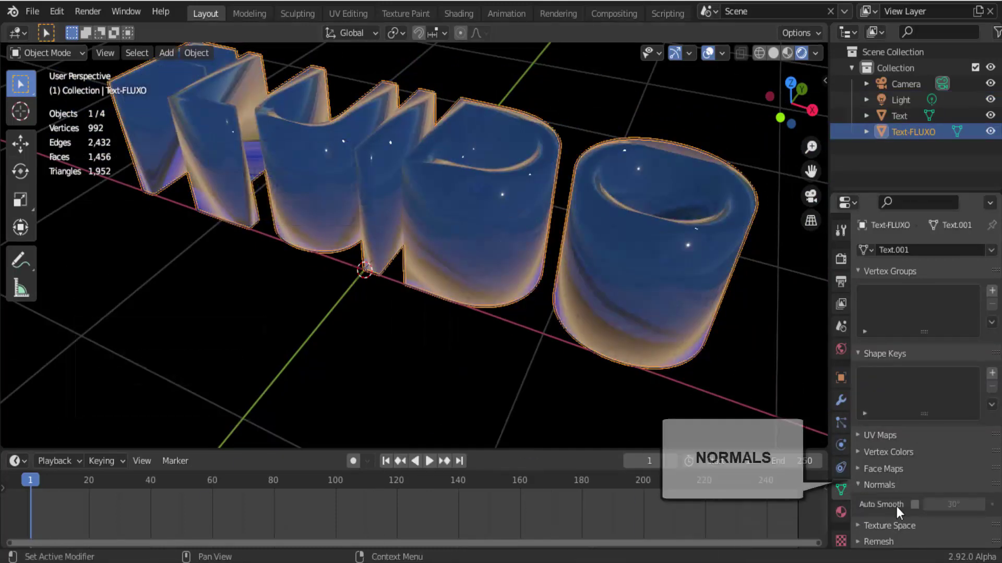
{"action": "left_click", "coordinate": [914, 505]}
{"action": "middle_click_drag", "start_coordinate": [396, 285], "coordinate": [449, 290]}
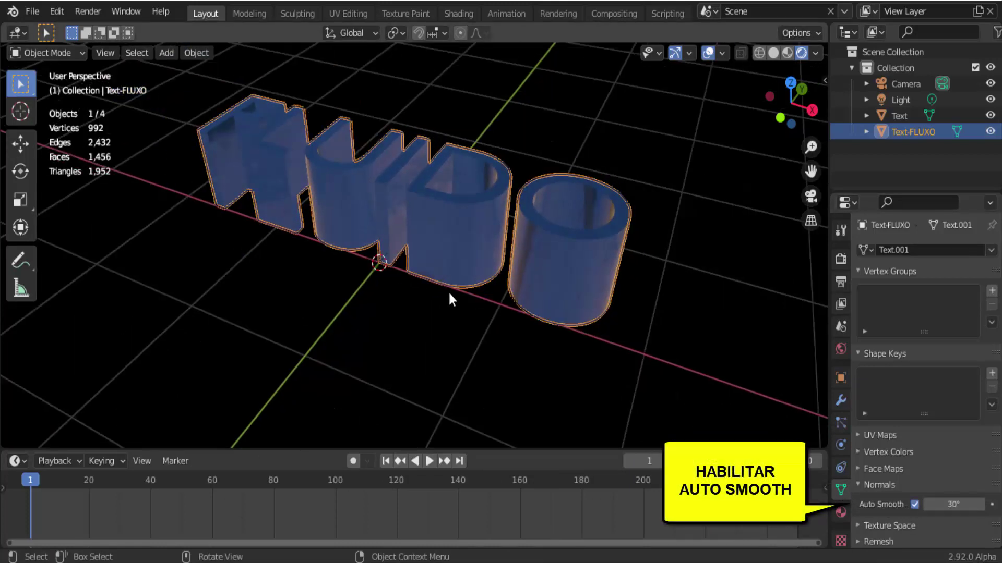
{"action": "scroll", "coordinate": [527, 272], "scroll_direction": "down", "scroll_amount": 1}
{"action": "scroll", "coordinate": [527, 272], "scroll_direction": "down", "scroll_amount": 1}
{"action": "scroll", "coordinate": [528, 272], "scroll_direction": "down", "scroll_amount": 1}
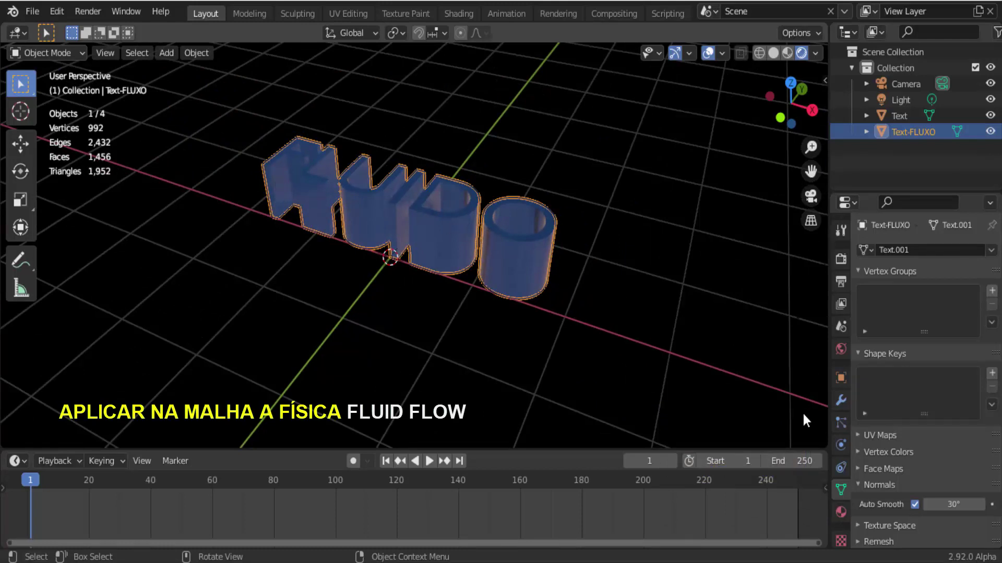
- Add Fluid physics to Text-FLUXO as a Flow with Flow Type Liquid and Flow Behavior Inflow
{"action": "left_click", "coordinate": [842, 445]}
{"action": "left_click", "coordinate": [937, 342]}
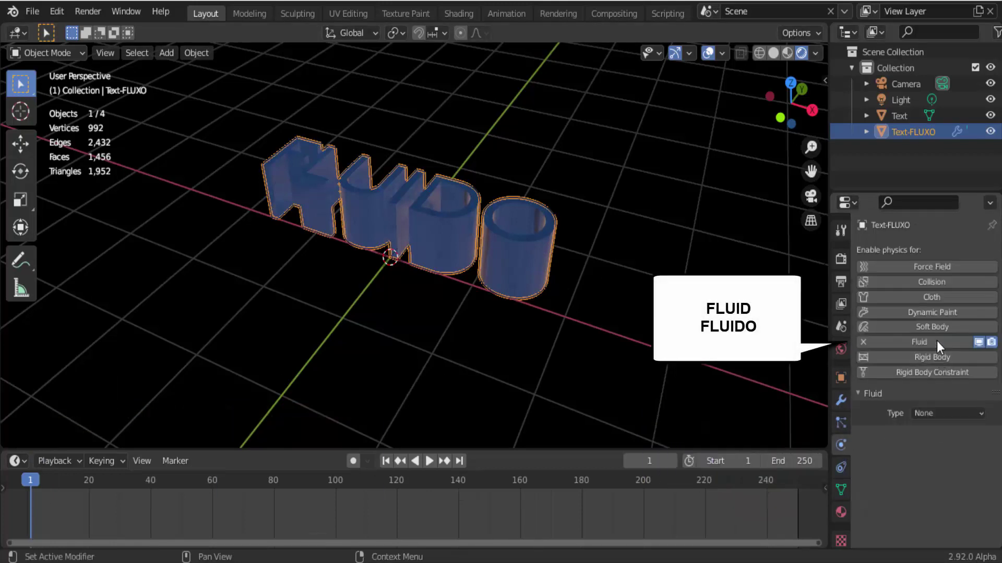
{"action": "left_click", "coordinate": [933, 412]}
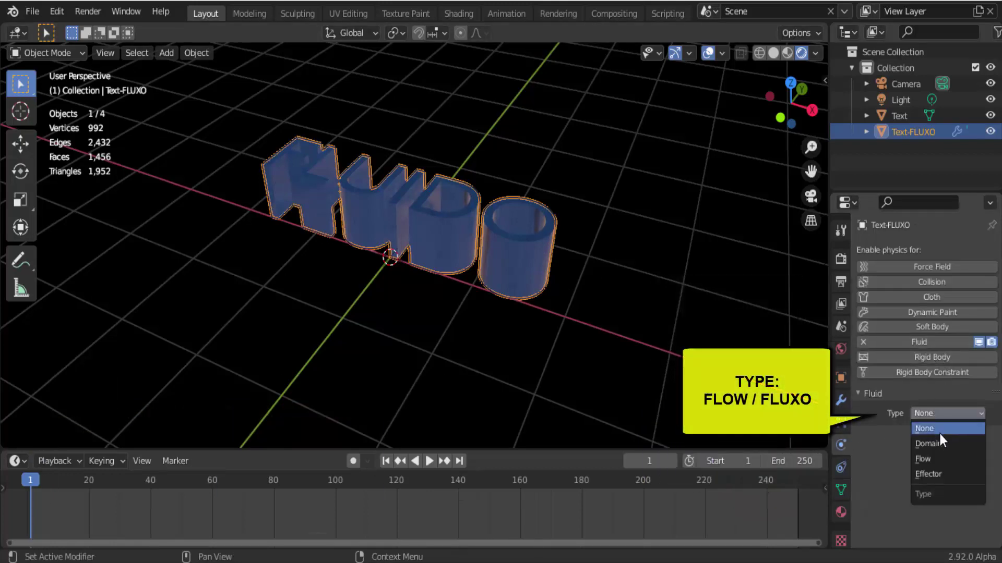
{"action": "left_click", "coordinate": [933, 458]}
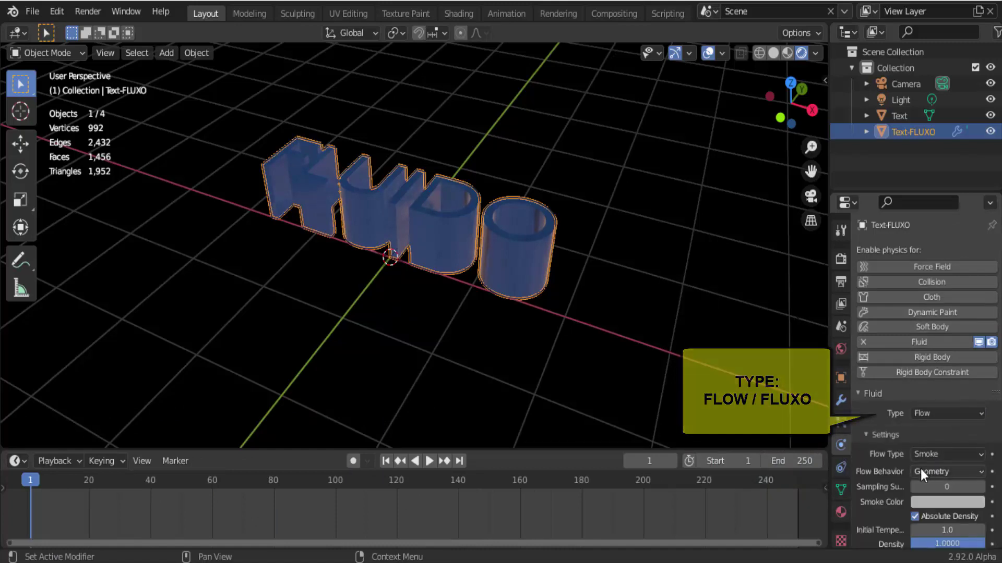
{"action": "left_click", "coordinate": [923, 454]}
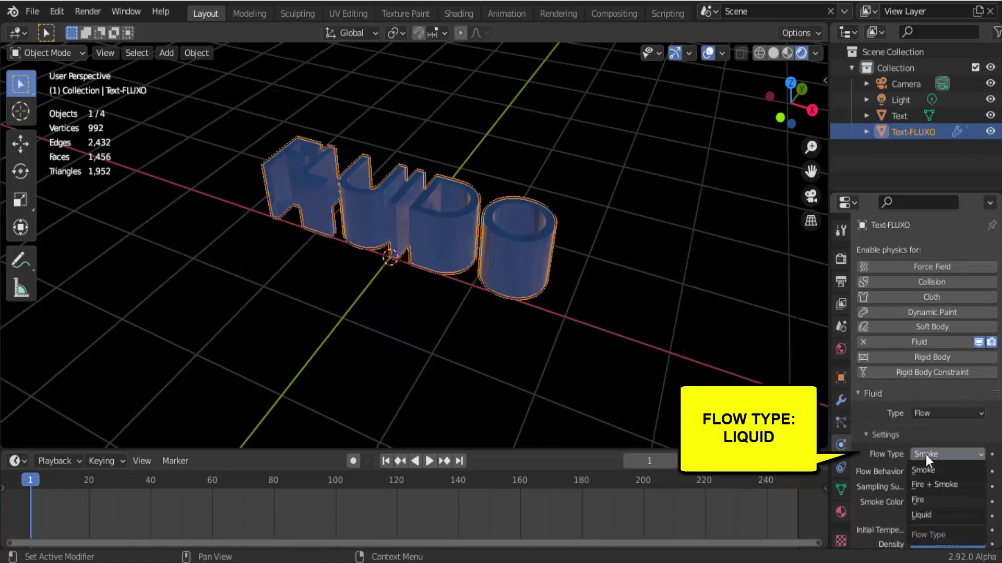
{"action": "left_click", "coordinate": [923, 514]}
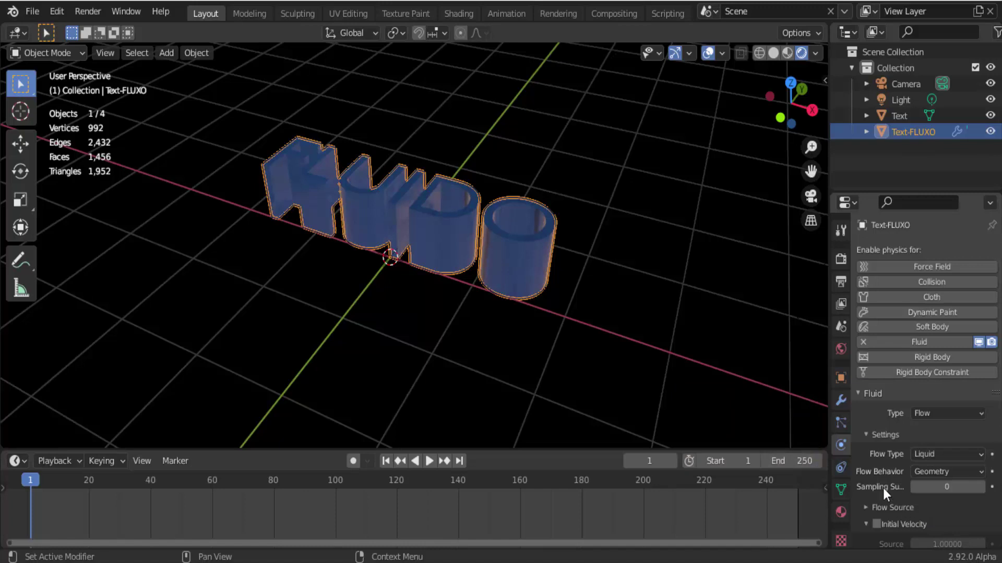
{"action": "left_click", "coordinate": [935, 472]}
{"action": "left_click", "coordinate": [929, 478]}
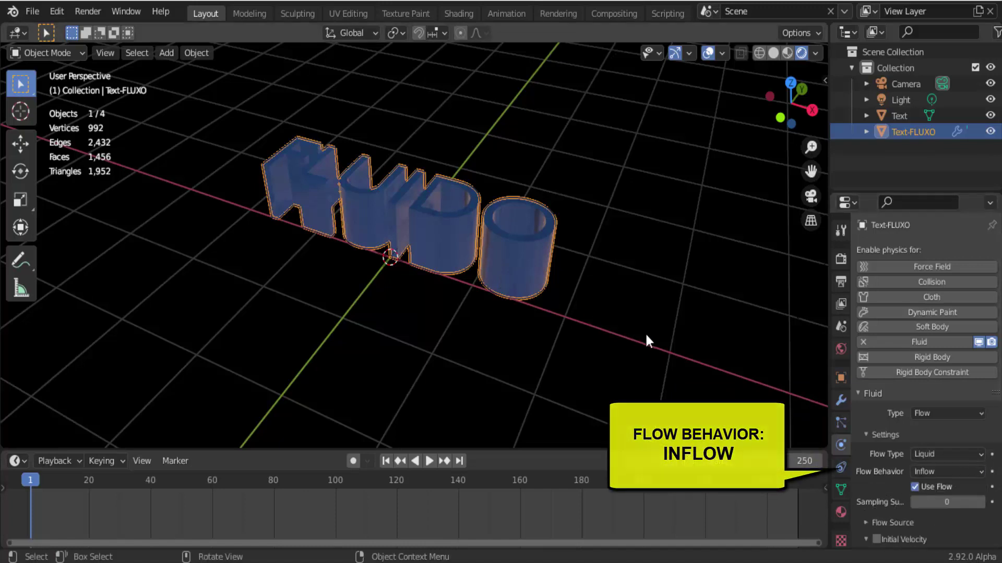
{"action": "scroll", "coordinate": [644, 332], "scroll_direction": "down", "scroll_amount": 1}
{"action": "scroll", "coordinate": [644, 343], "scroll_direction": "down", "scroll_amount": 1}
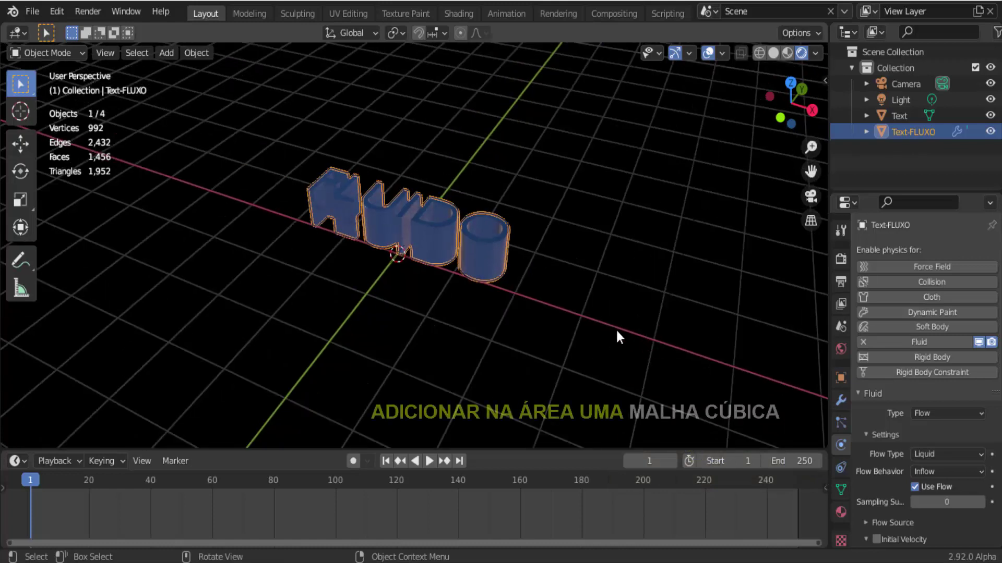
- Add a cube at the origin and view the scene in wireframe from Front Orthographic
{"action": "left_click", "coordinate": [166, 53]}
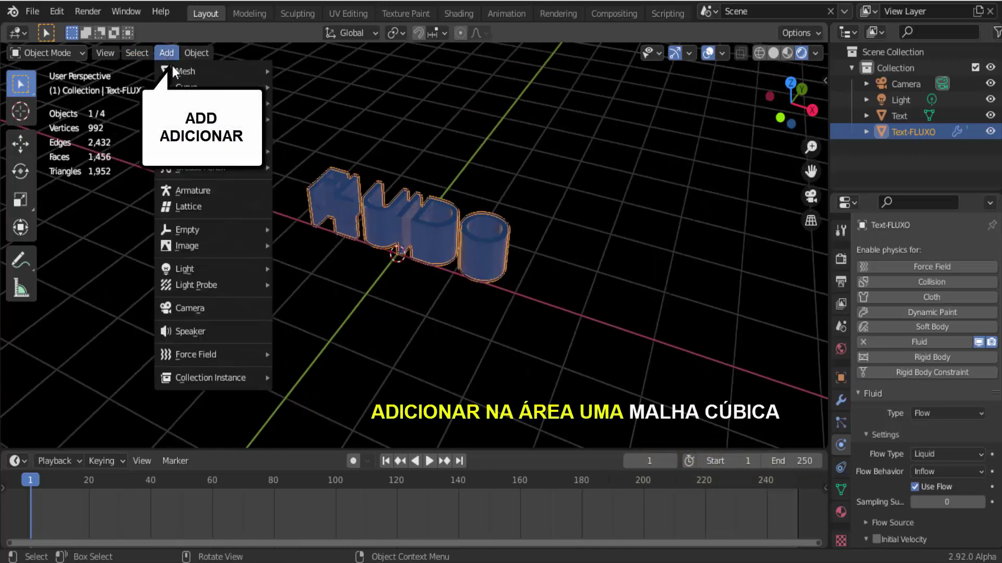
{"action": "mouse_move", "coordinate": [188, 71]}
{"action": "left_click", "coordinate": [293, 87]}
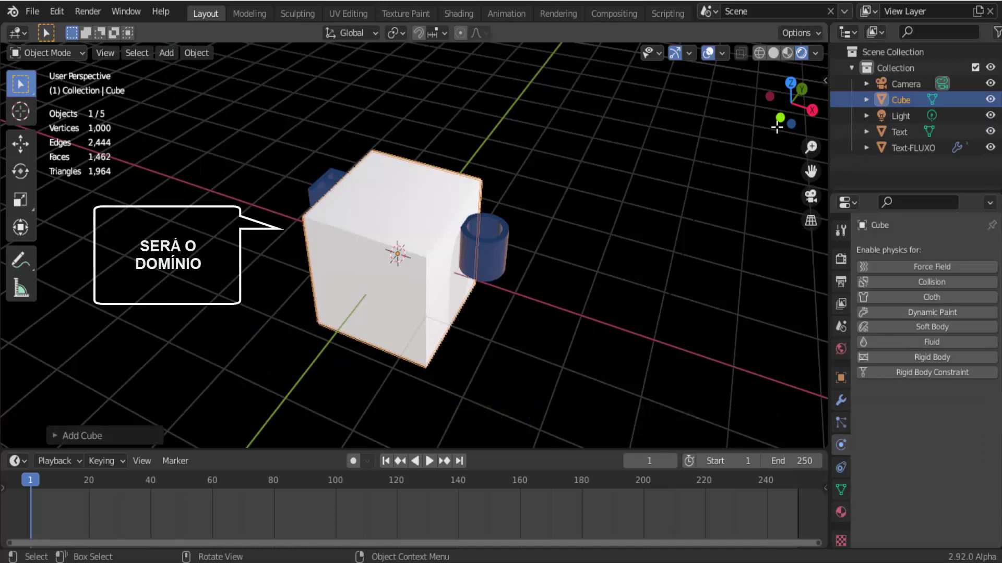
{"action": "left_click", "coordinate": [773, 53]}
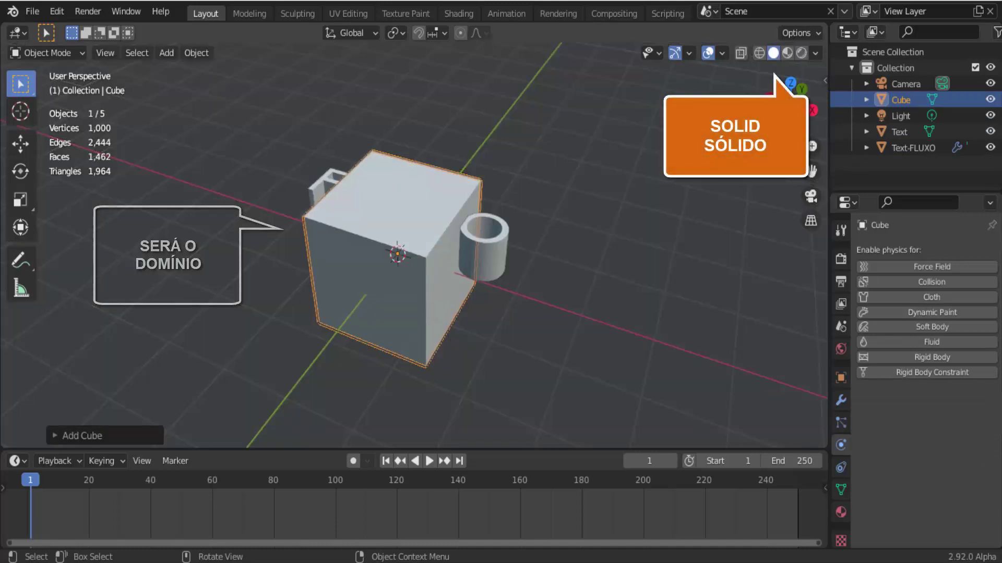
{"action": "left_click", "coordinate": [759, 53]}
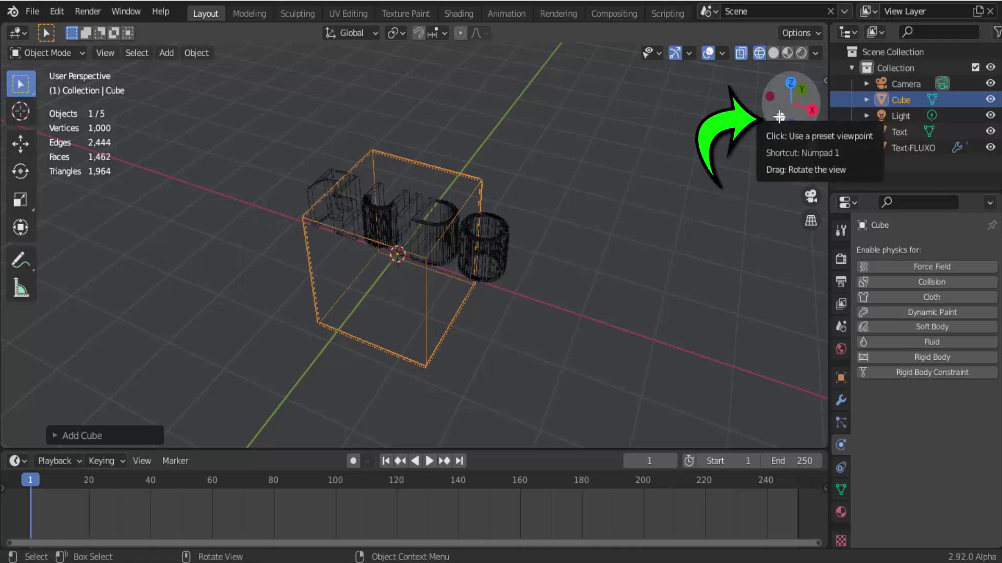
{"action": "left_click", "coordinate": [779, 117]}
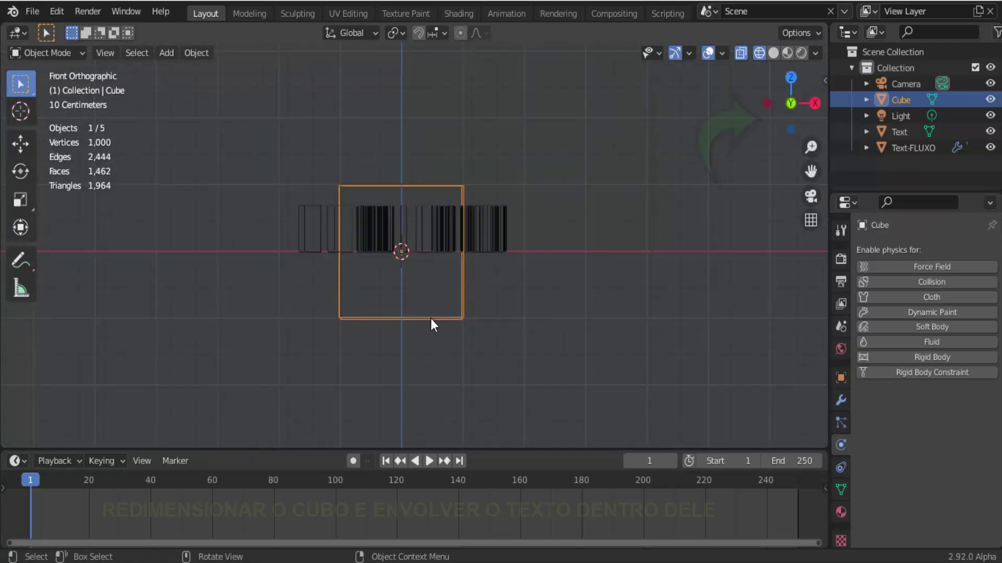
- Move the cube upward along Z above the text
{"action": "left_click", "coordinate": [21, 144]}
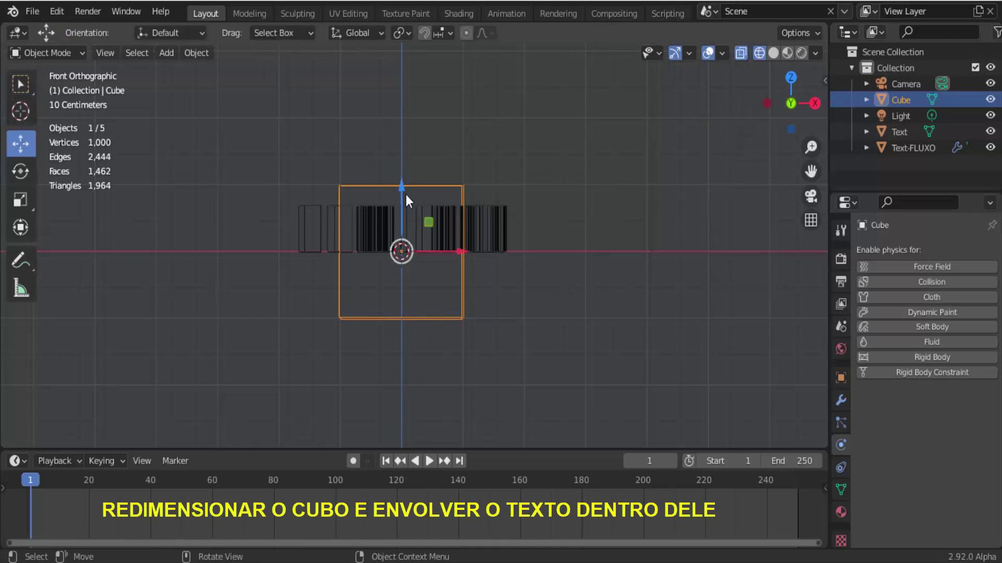
{"action": "left_click_drag", "start_coordinate": [405, 189], "coordinate": [405, 159]}
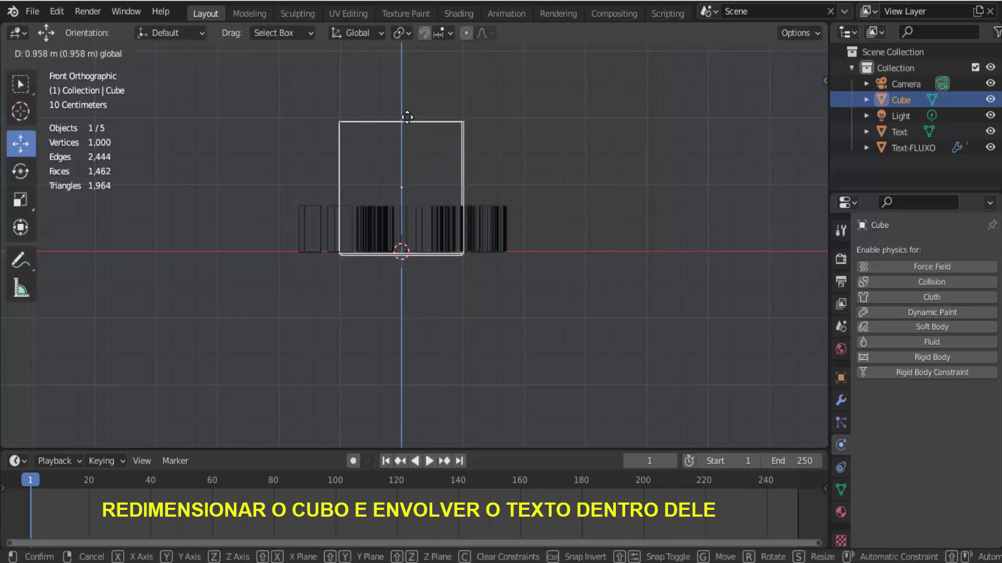
{"action": "left_click_drag", "start_coordinate": [407, 117], "coordinate": [407, 117]}
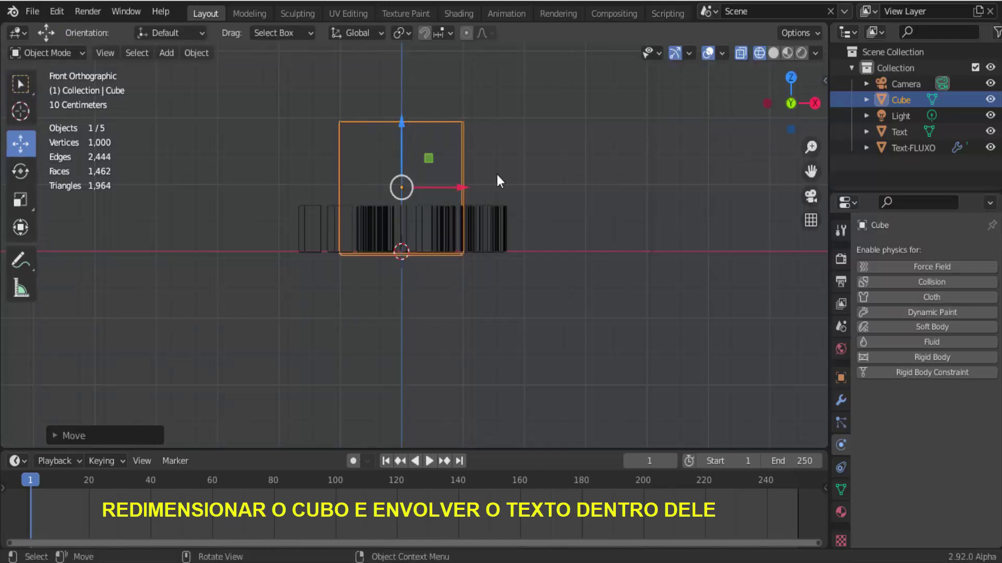
{"action": "middle_click_drag", "start_coordinate": [587, 216], "coordinate": [579, 245]}
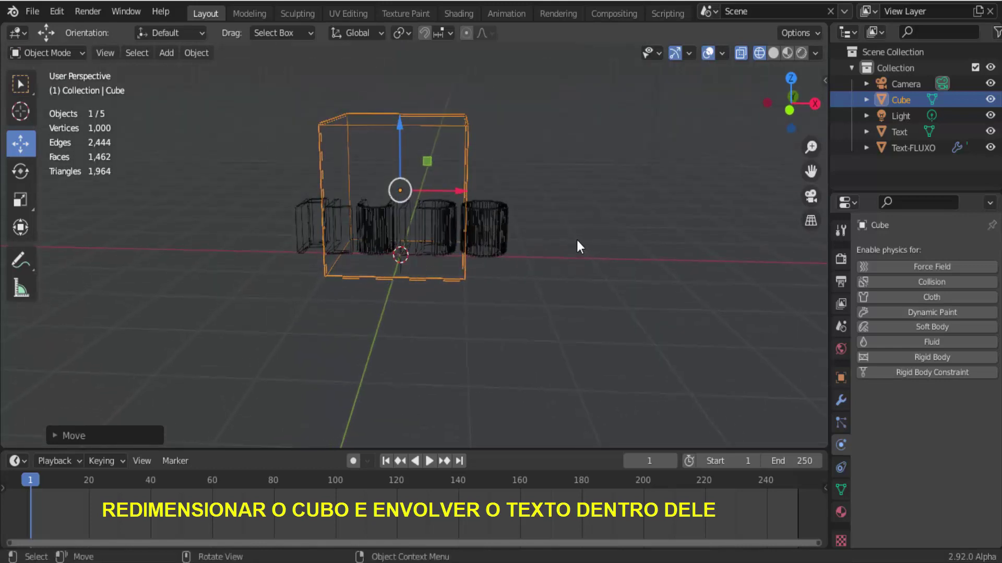
- Scale the cube along X to about 4.24
{"action": "key", "text": "s"}
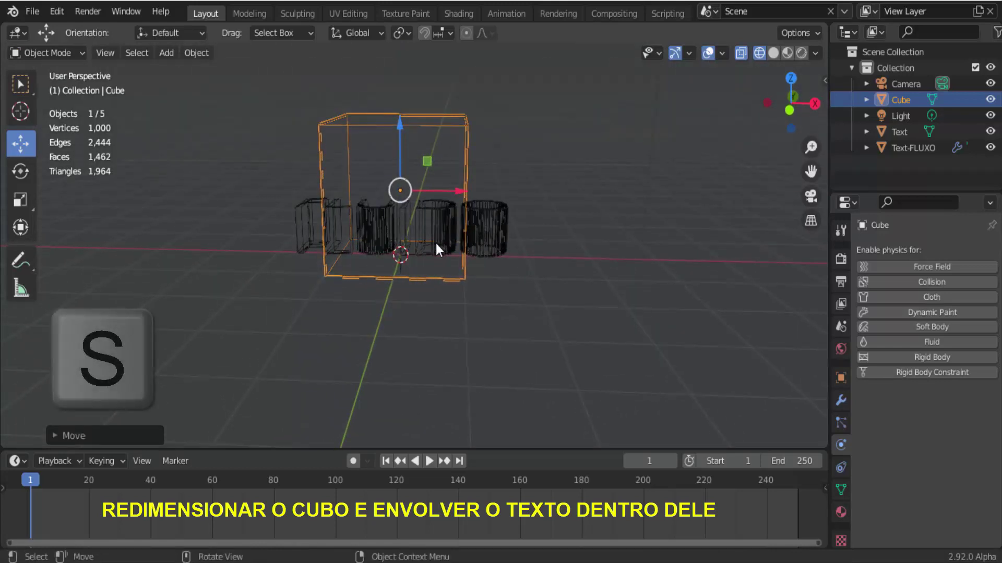
{"action": "key", "text": "x"}
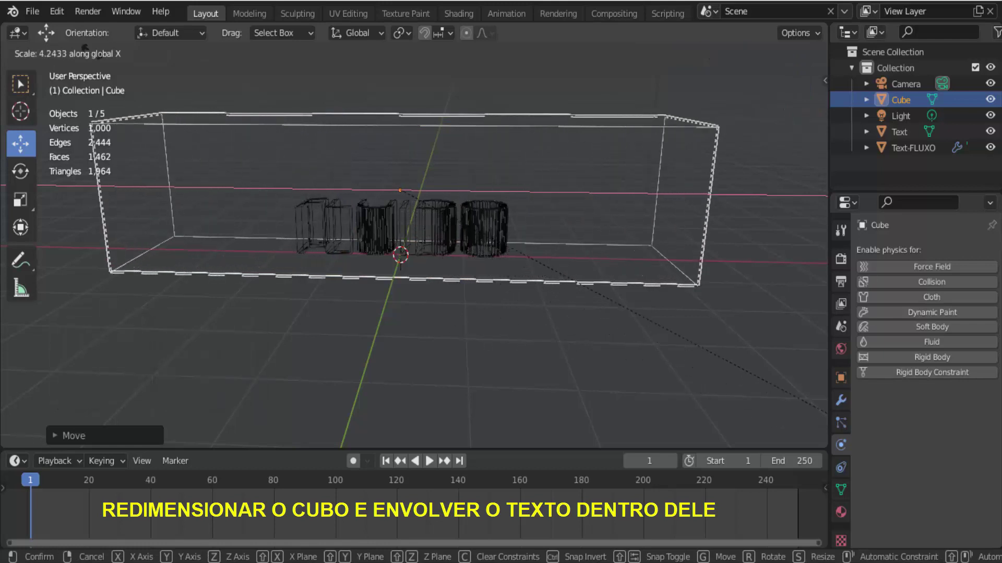
{"action": "left_click", "coordinate": [435, 167]}
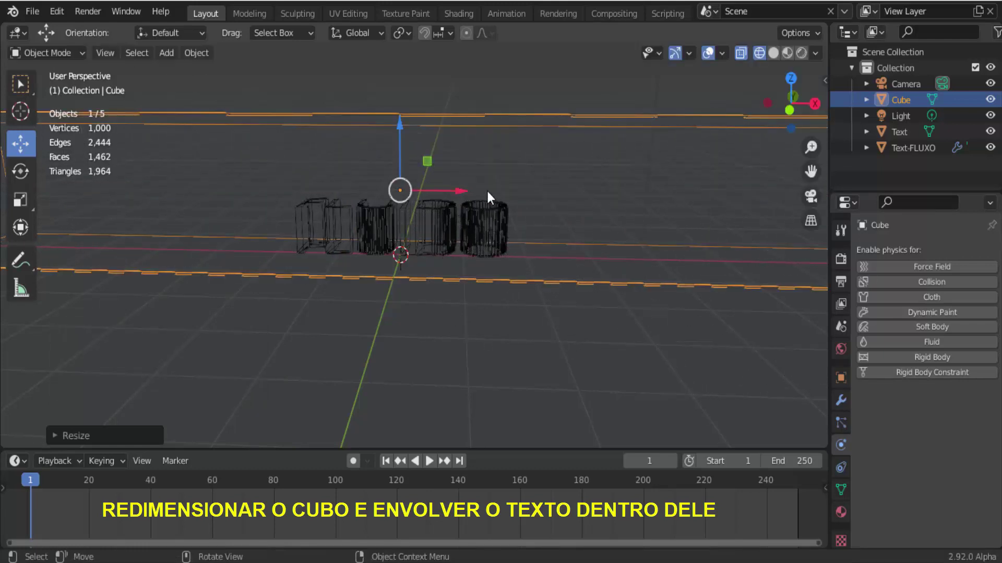
{"action": "scroll", "coordinate": [487, 197], "scroll_direction": "down", "scroll_amount": 3}
{"action": "scroll", "coordinate": [649, 221], "scroll_direction": "down", "scroll_amount": 2}
- Scale the cube along Y to about 4.74 so the box encloses the letters
{"action": "mouse_move", "coordinate": [602, 124]}
{"action": "middle_mouse_down"}
{"action": "mouse_move", "coordinate": [510, 135]}
{"action": "mouse_move", "coordinate": [642, 328]}
{"action": "middle_mouse_up"}
{"action": "key", "text": "s"}
{"action": "key", "text": "y"}
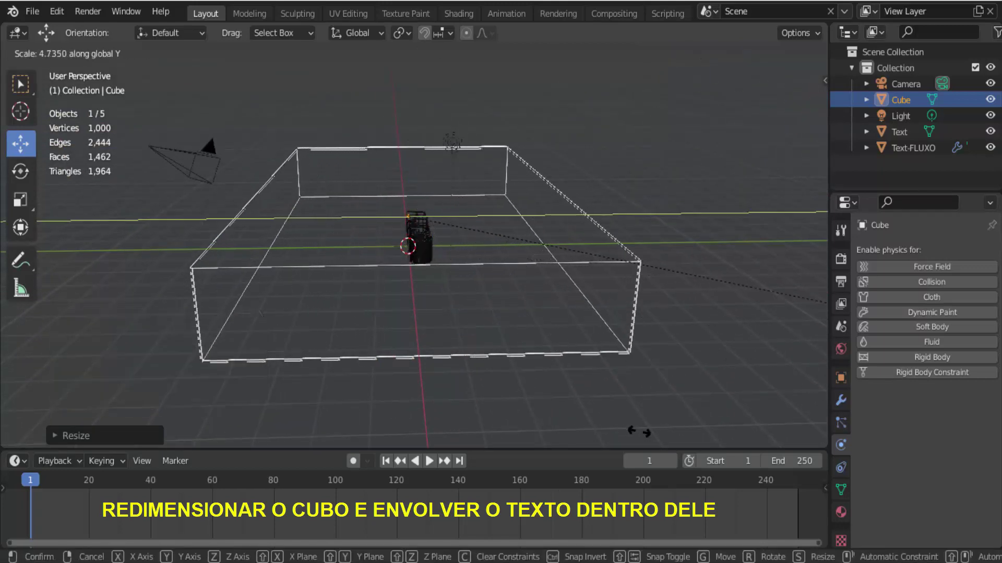
{"action": "left_click", "coordinate": [652, 443]}
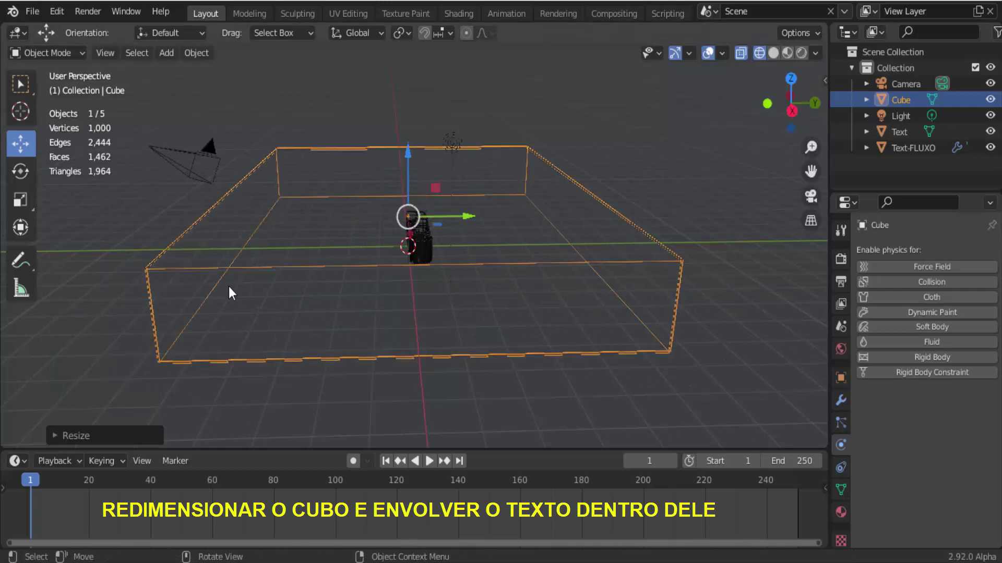
{"action": "middle_click_drag", "start_coordinate": [228, 294], "coordinate": [358, 291]}
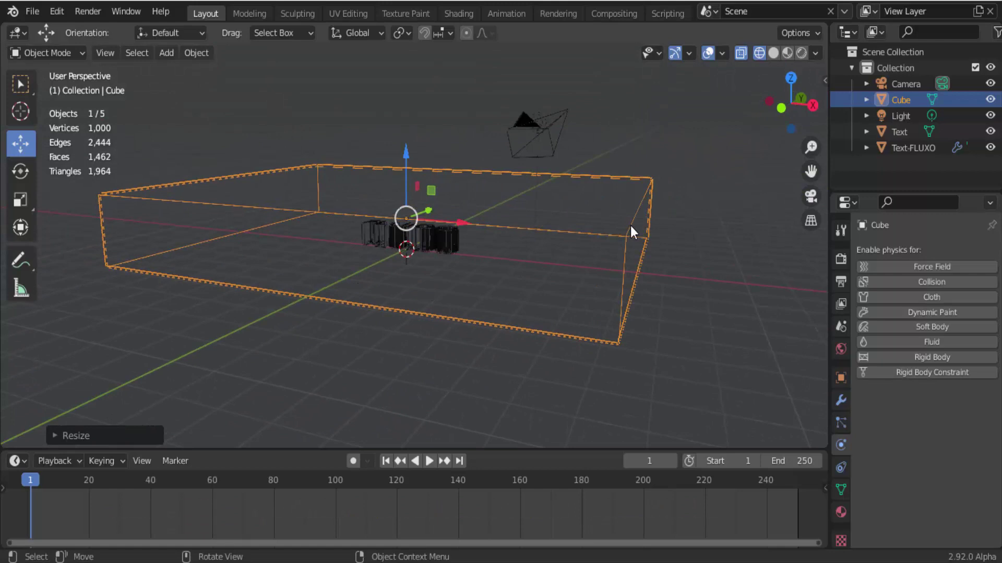
- Add Fluid physics to the Cube with Type set to Domain, then scroll to its Cache settings
{"action": "left_click", "coordinate": [929, 343]}
{"action": "left_click", "coordinate": [937, 412]}
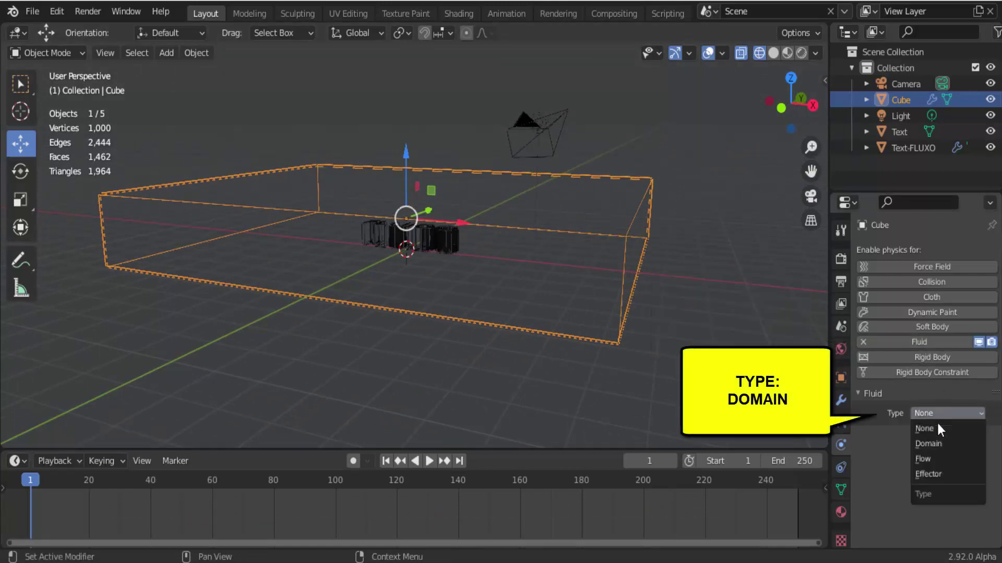
{"action": "left_click", "coordinate": [935, 443]}
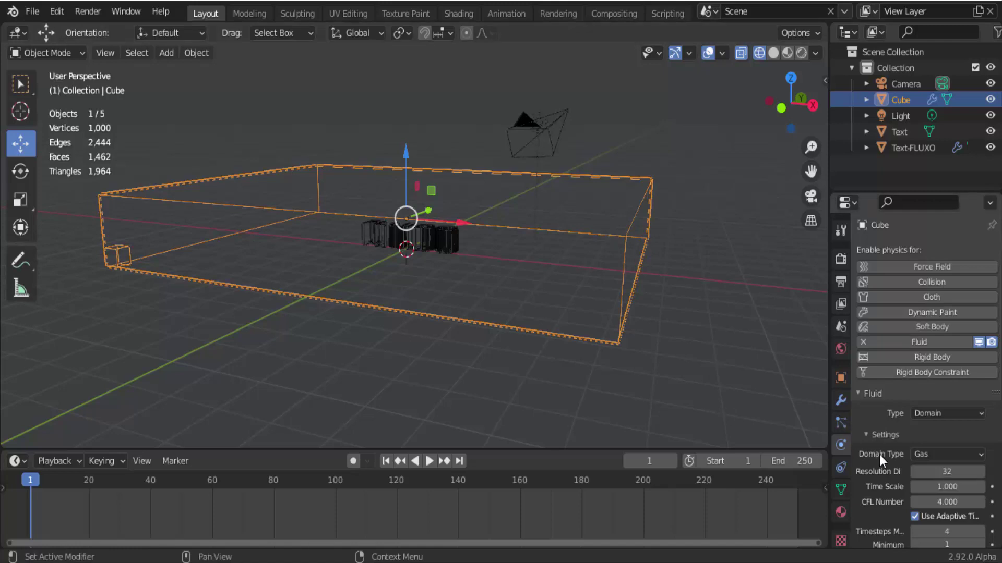
{"action": "scroll", "coordinate": [887, 459], "scroll_direction": "down", "scroll_amount": 5}
{"action": "scroll", "coordinate": [885, 459], "scroll_direction": "down", "scroll_amount": 4}
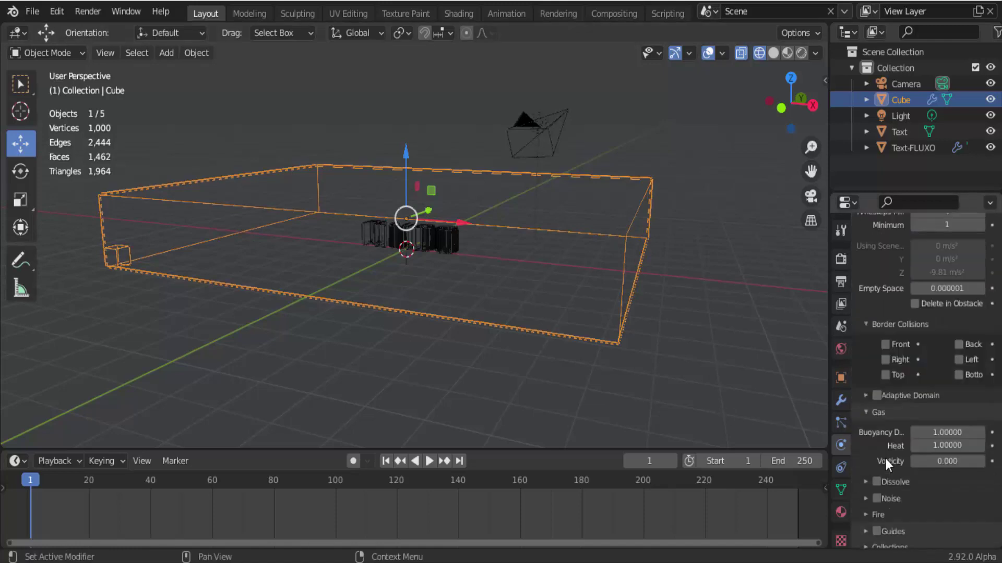
{"action": "scroll", "coordinate": [885, 459], "scroll_direction": "down", "scroll_amount": 4}
{"action": "scroll", "coordinate": [884, 456], "scroll_direction": "down", "scroll_amount": 4}
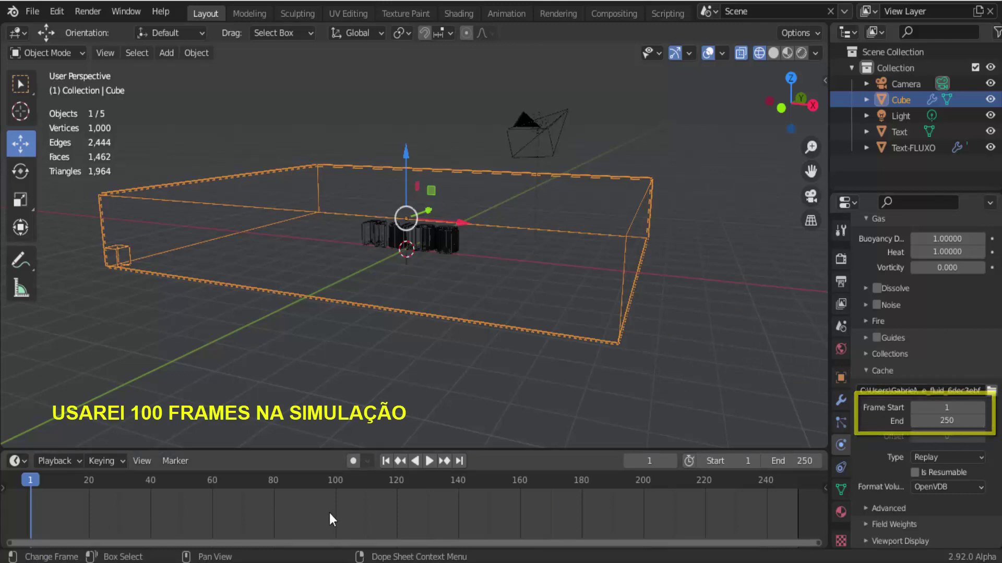
- Set the domain cache End to 100 and Frame Start to 41
{"action": "left_click", "coordinate": [932, 420]}
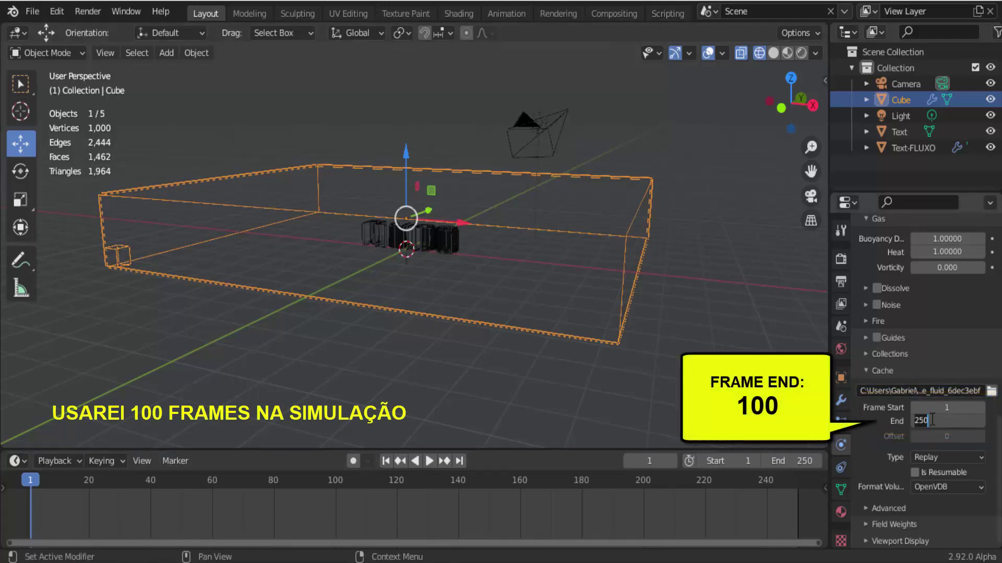
{"action": "type", "text": "100"}
{"action": "key", "text": "Return"}
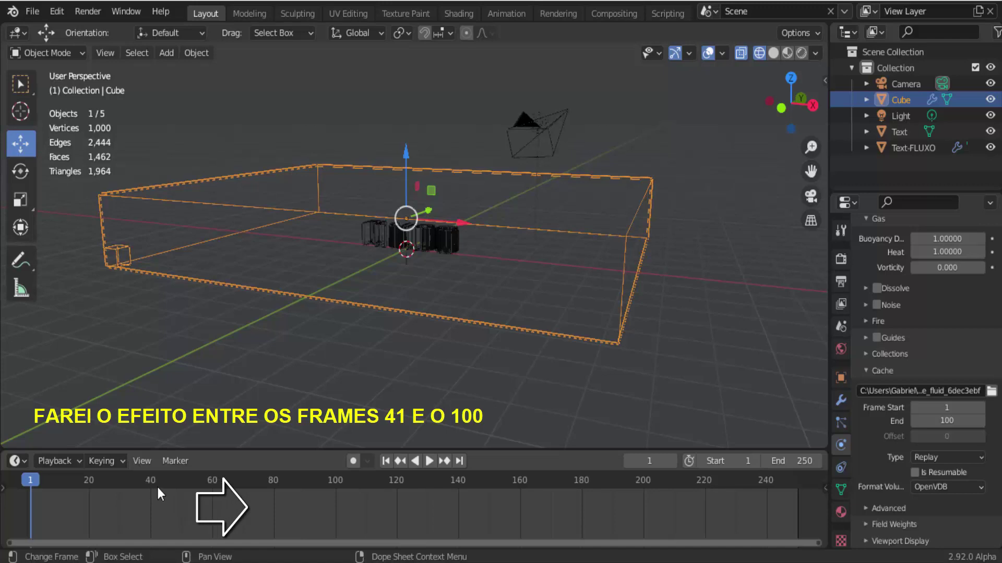
{"action": "left_click", "coordinate": [943, 408]}
{"action": "type", "text": "4"}
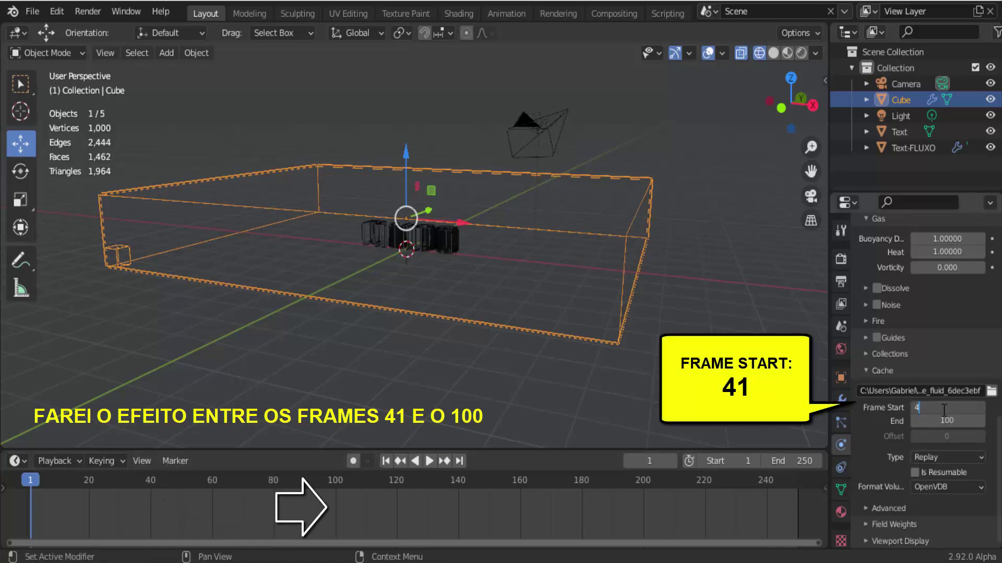
{"action": "type", "text": "1"}
{"action": "key", "text": "Return"}
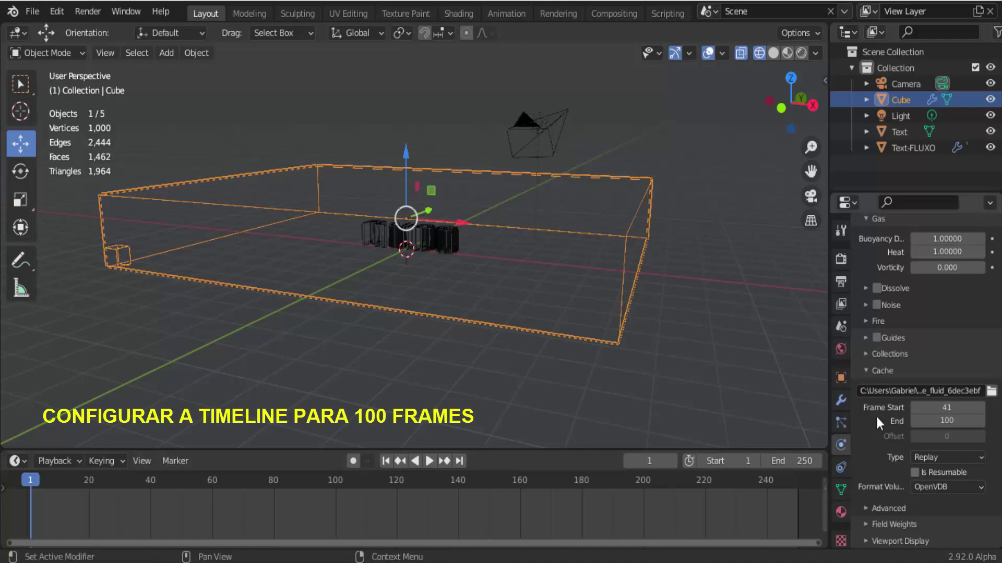
- Set the scene End frame to 100 and enable the Outliner's render visibility toggles
{"action": "left_click", "coordinate": [790, 461]}
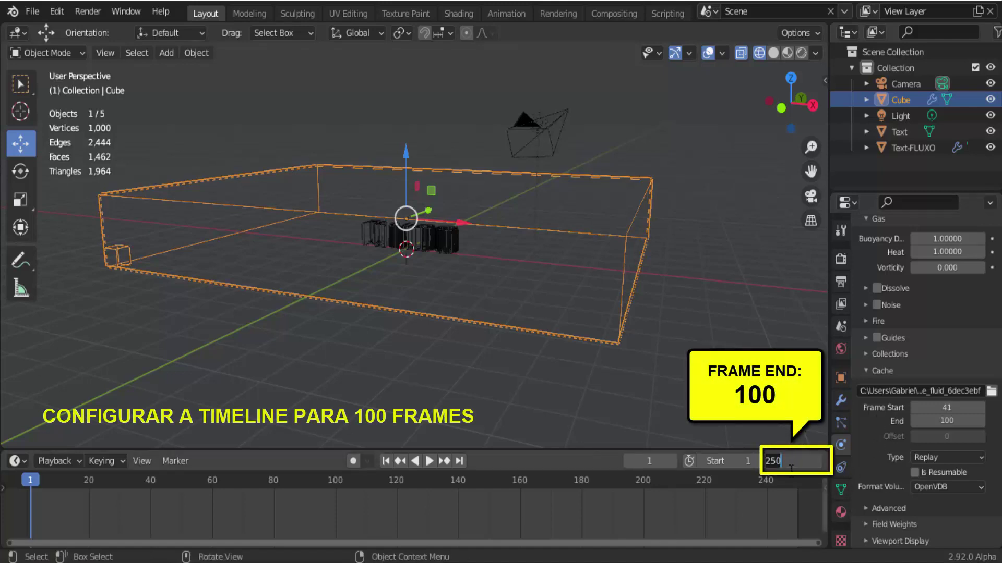
{"action": "type", "text": "100"}
{"action": "key", "text": "Return"}
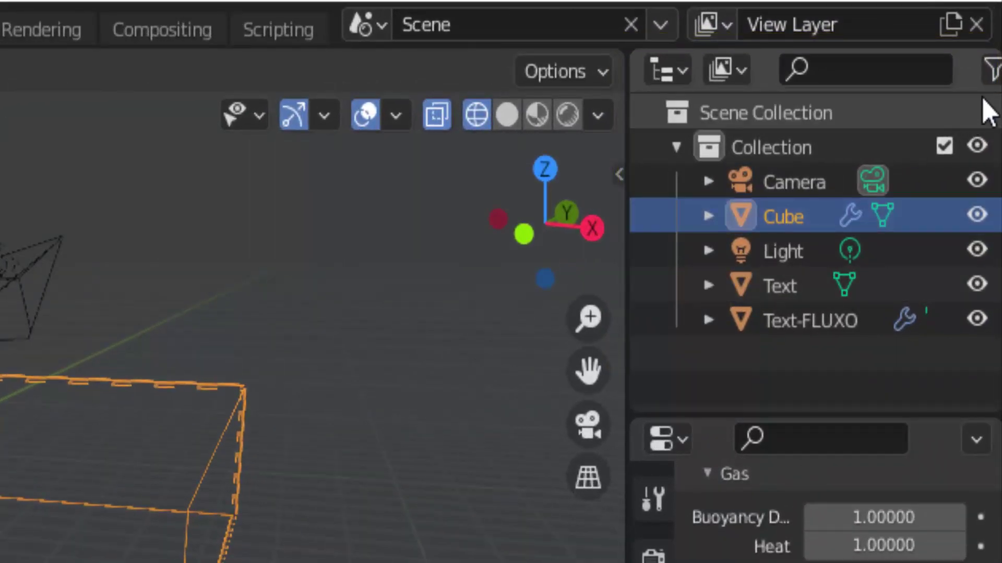
{"action": "left_click", "coordinate": [993, 46]}
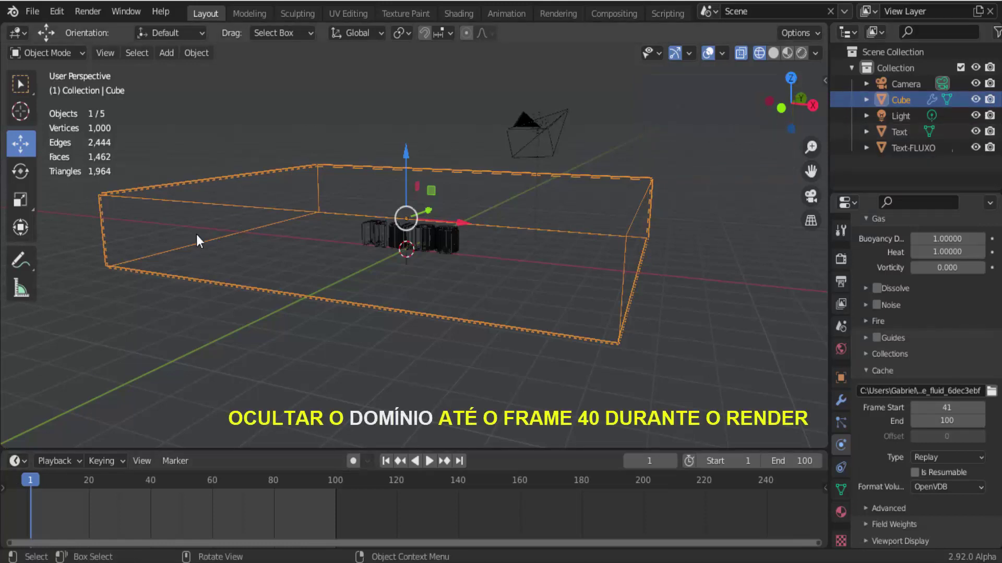
- Keyframe the Cube's render visibility off at frame 40 and on at frame 41, then play to check
{"action": "left_click", "coordinate": [151, 479]}
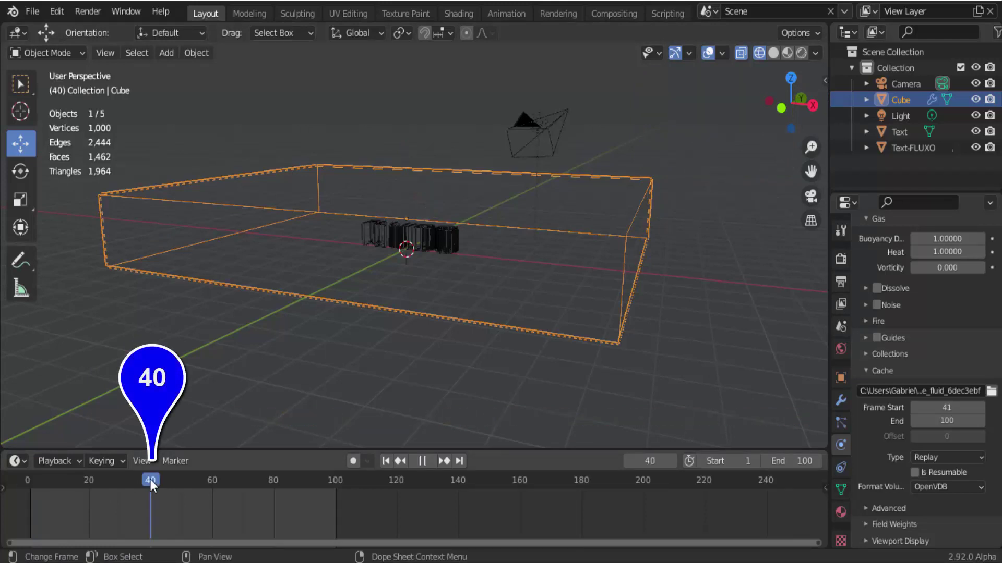
{"action": "right_click", "coordinate": [989, 100]}
{"action": "left_click", "coordinate": [991, 100]}
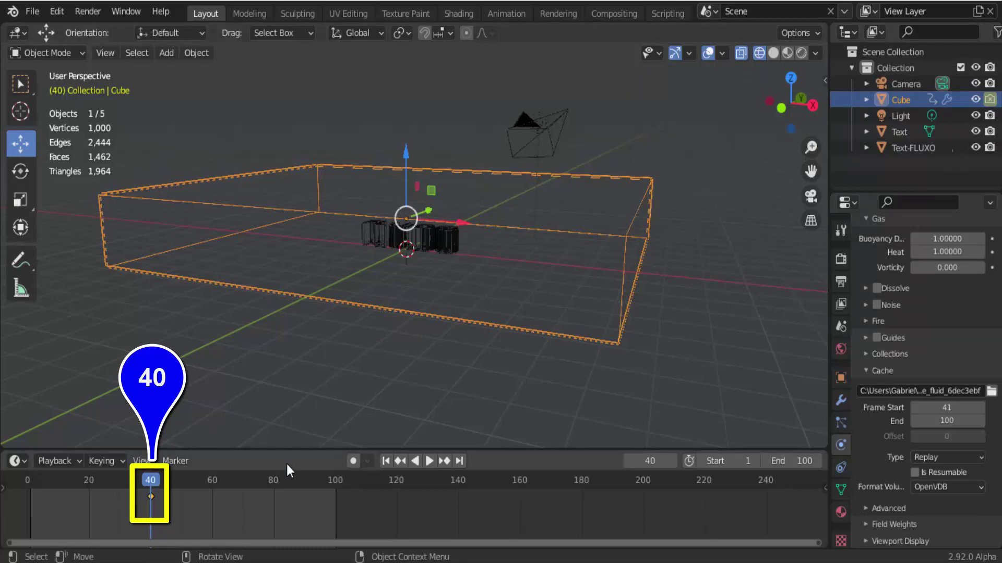
{"action": "left_click", "coordinate": [672, 462]}
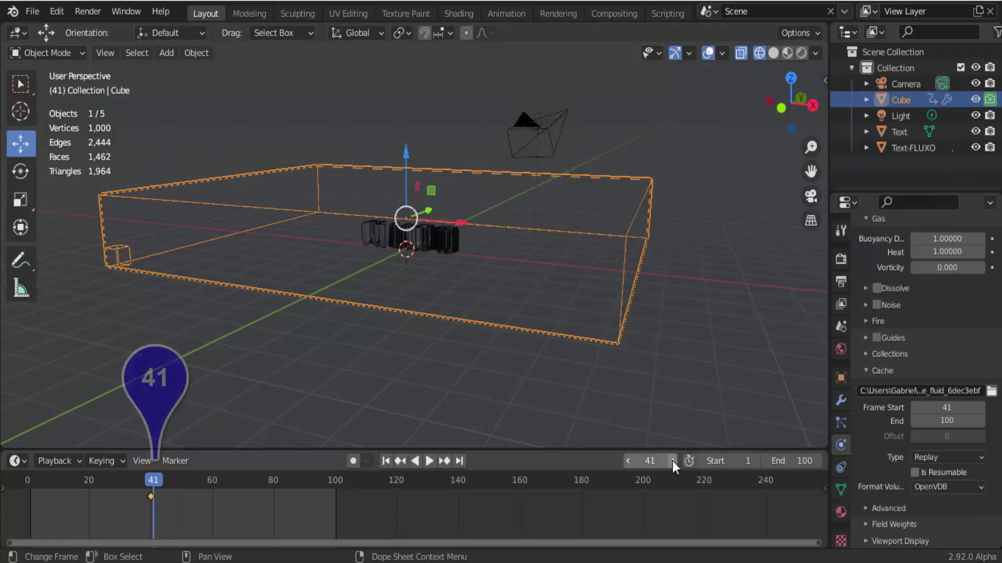
{"action": "right_click", "coordinate": [990, 100]}
{"action": "left_click", "coordinate": [949, 99]}
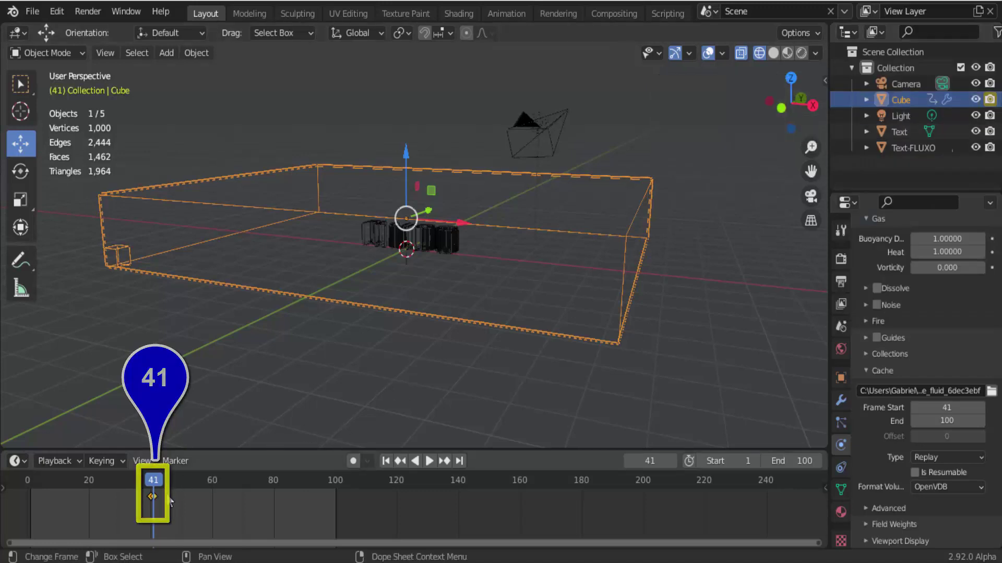
{"action": "key", "text": "space"}
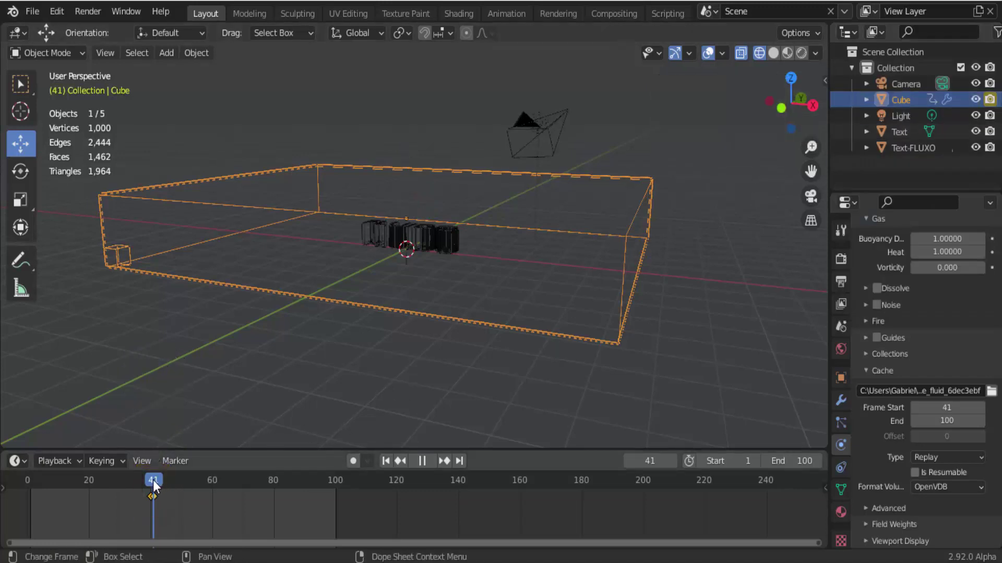
{"action": "mouse_move", "coordinate": [152, 480]}
{"action": "left_mouse_down"}
{"action": "mouse_move", "coordinate": [136, 485]}
{"action": "mouse_move", "coordinate": [157, 486]}
{"action": "mouse_move", "coordinate": [147, 486]}
{"action": "left_mouse_up"}
- Stop playback and set the domain's cache type to All
{"action": "key", "text": "space"}
{"action": "scroll", "coordinate": [895, 442], "scroll_direction": "up", "scroll_amount": 5}
{"action": "scroll", "coordinate": [894, 442], "scroll_direction": "up", "scroll_amount": 5}
{"action": "scroll", "coordinate": [894, 442], "scroll_direction": "down", "scroll_amount": 5}
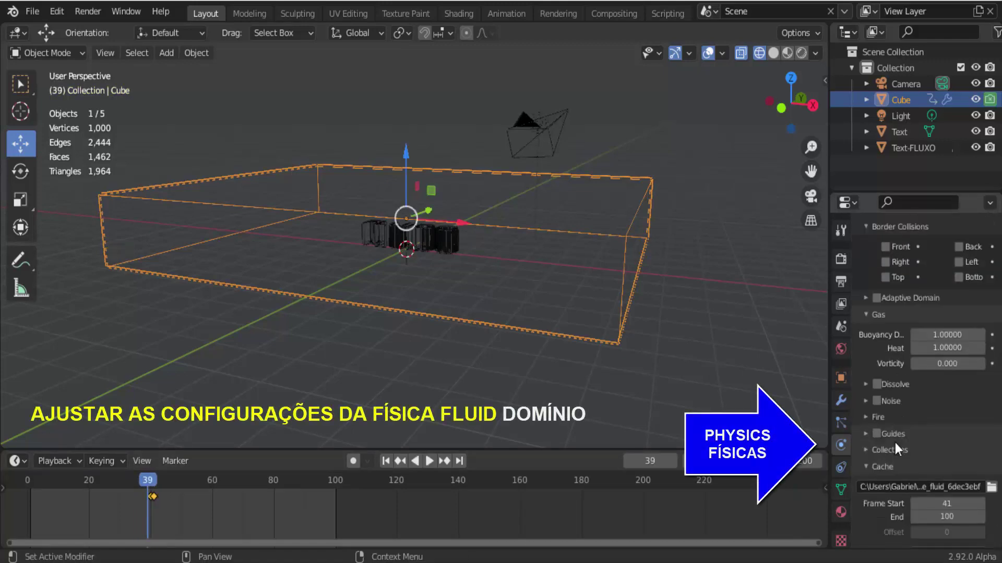
{"action": "scroll", "coordinate": [895, 443], "scroll_direction": "down", "scroll_amount": 1}
{"action": "scroll", "coordinate": [894, 442], "scroll_direction": "down", "scroll_amount": 3}
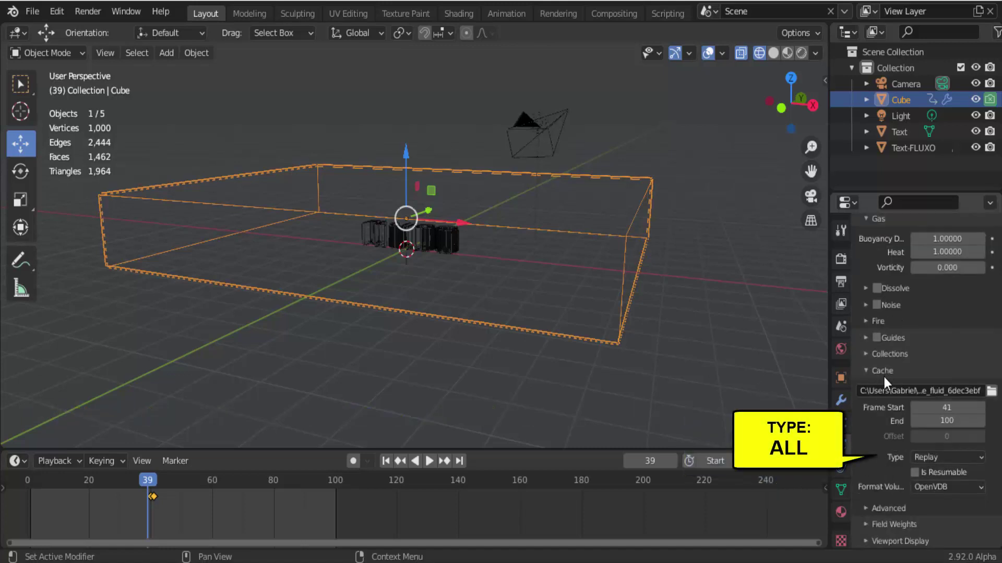
{"action": "left_click", "coordinate": [925, 457]}
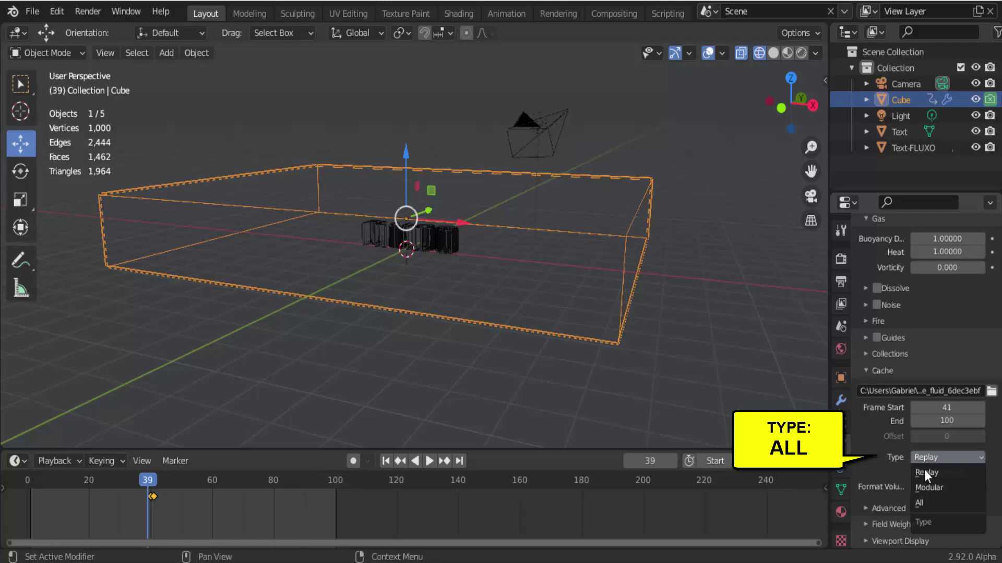
{"action": "left_click", "coordinate": [922, 500]}
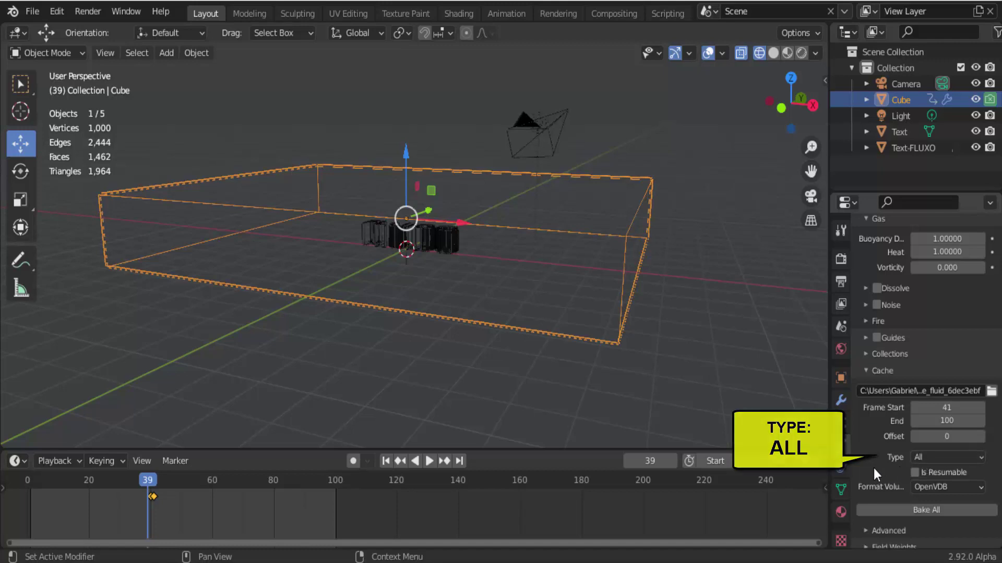
- Change the fluid Domain Type to Liquid
{"action": "scroll", "coordinate": [873, 463], "scroll_direction": "up", "scroll_amount": 2}
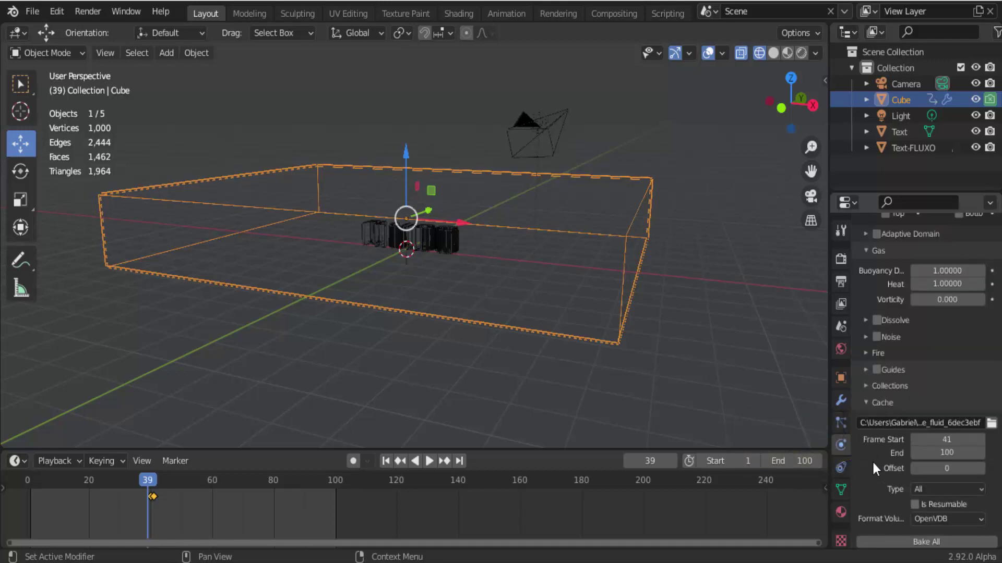
{"action": "scroll", "coordinate": [872, 460], "scroll_direction": "up", "scroll_amount": 3}
{"action": "scroll", "coordinate": [872, 462], "scroll_direction": "up", "scroll_amount": 15}
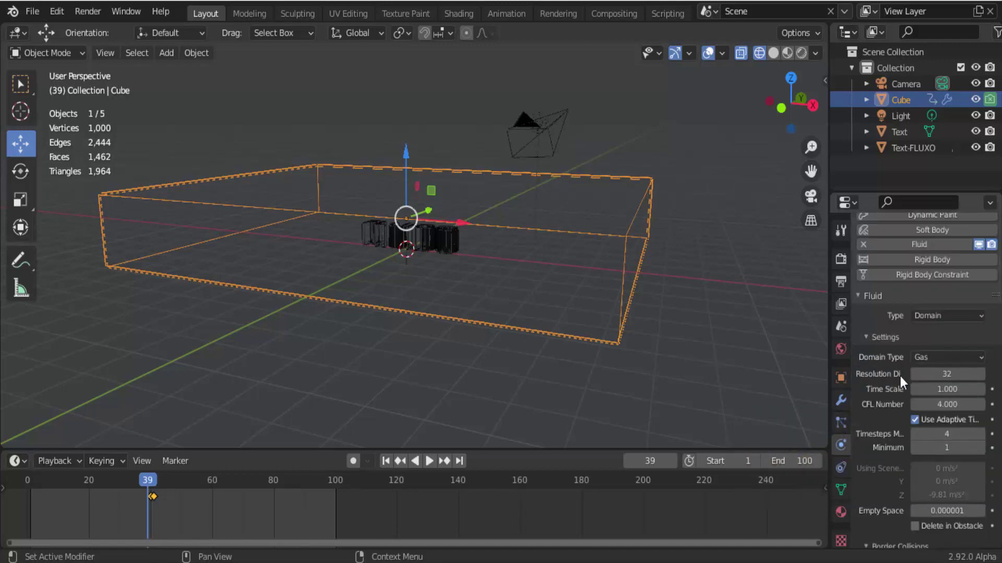
{"action": "left_click", "coordinate": [934, 355]}
{"action": "left_click", "coordinate": [928, 387]}
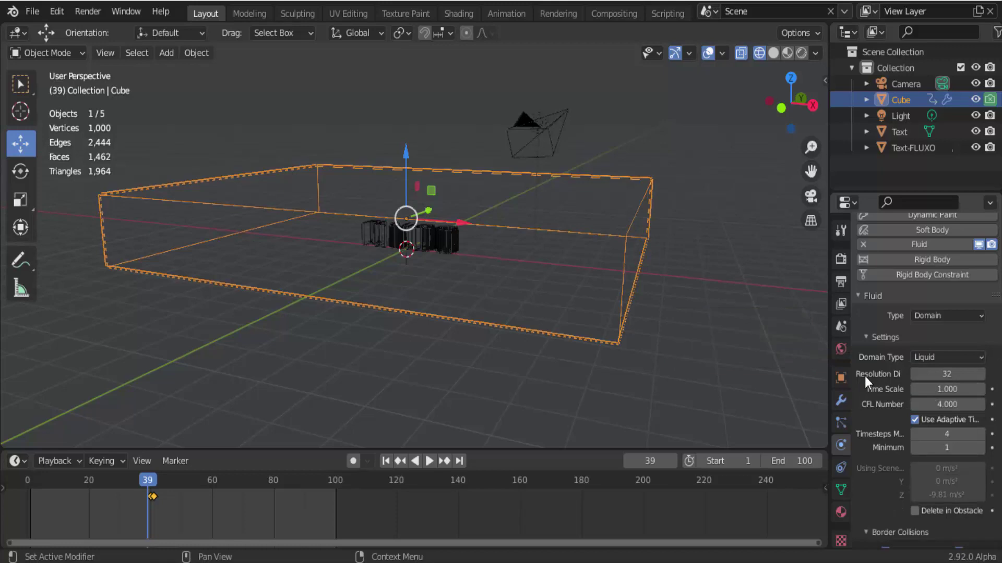
- Enable Mesh and Diffusion for the liquid and apply the Water preset
{"action": "scroll", "coordinate": [865, 380], "scroll_direction": "down", "scroll_amount": 5}
{"action": "scroll", "coordinate": [864, 388], "scroll_direction": "down", "scroll_amount": 3}
{"action": "scroll", "coordinate": [863, 391], "scroll_direction": "down", "scroll_amount": 4}
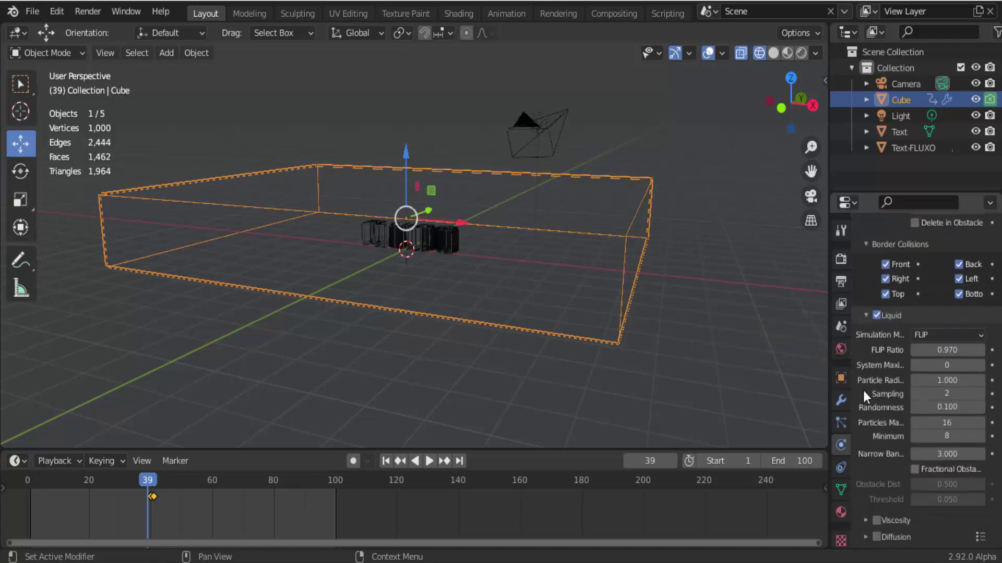
{"action": "scroll", "coordinate": [862, 390], "scroll_direction": "down", "scroll_amount": 4}
{"action": "scroll", "coordinate": [861, 399], "scroll_direction": "down", "scroll_amount": 1}
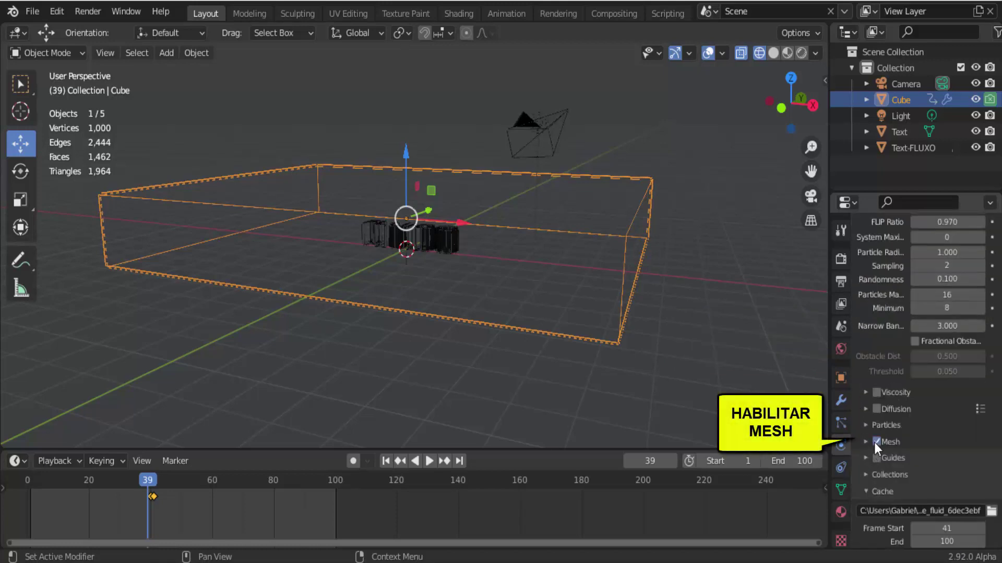
{"action": "left_click", "coordinate": [875, 442]}
{"action": "left_click", "coordinate": [877, 410]}
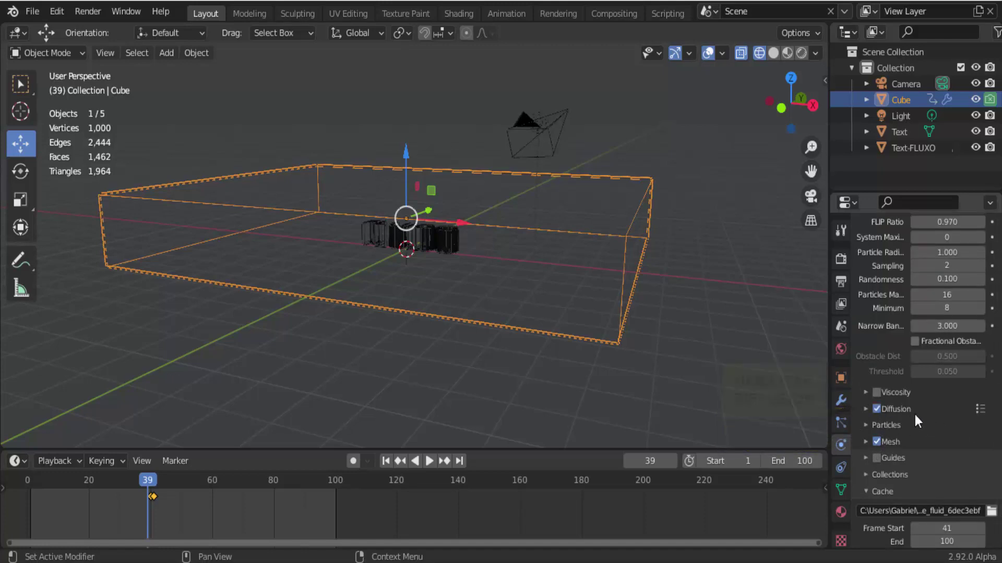
{"action": "left_click", "coordinate": [981, 410]}
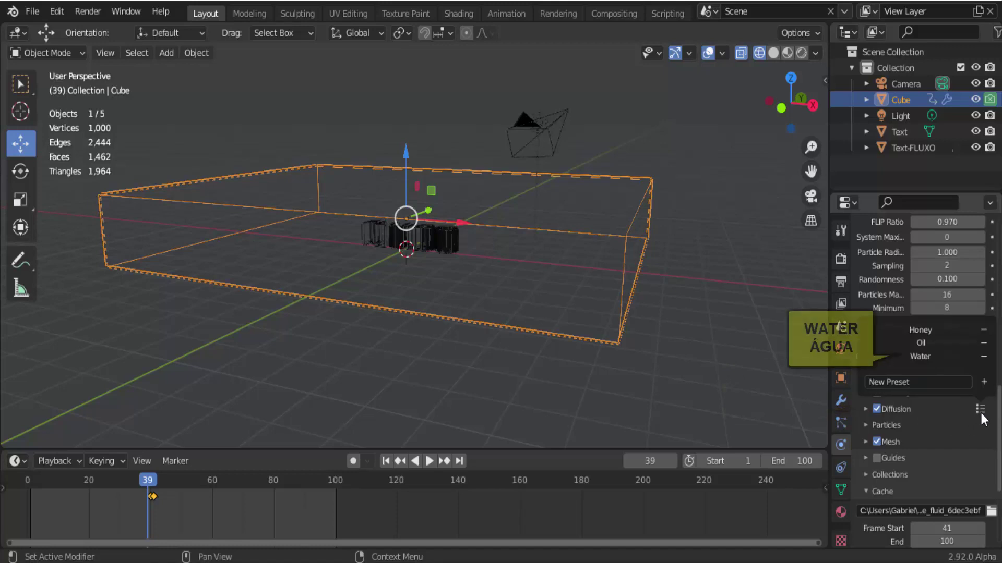
{"action": "left_click", "coordinate": [941, 358]}
- Set the domain's Resolution Divisions to 200
{"action": "scroll", "coordinate": [938, 440], "scroll_direction": "up", "scroll_amount": 5}
{"action": "scroll", "coordinate": [934, 433], "scroll_direction": "up", "scroll_amount": 3}
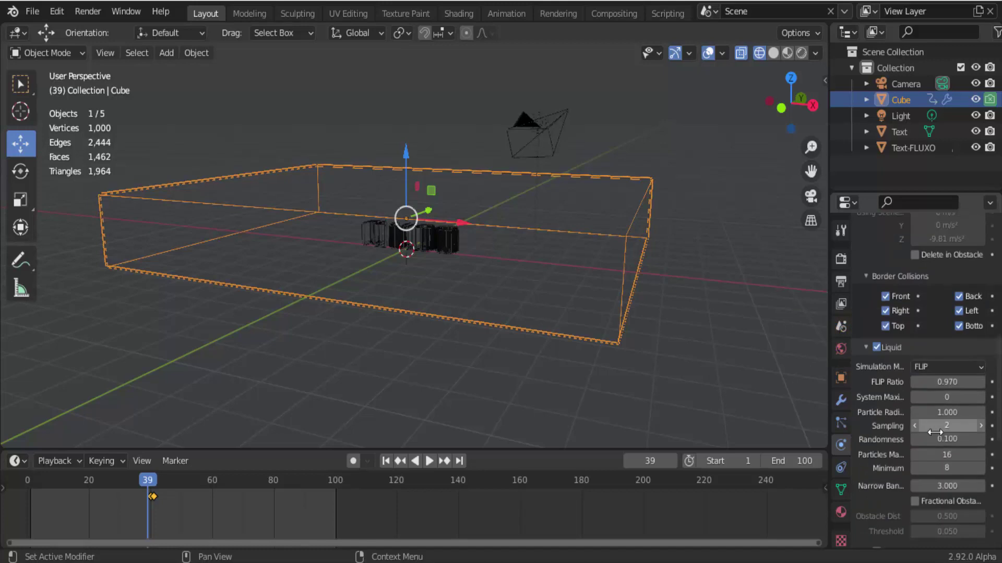
{"action": "scroll", "coordinate": [935, 432], "scroll_direction": "up", "scroll_amount": 2}
{"action": "scroll", "coordinate": [935, 433], "scroll_direction": "up", "scroll_amount": 2}
{"action": "scroll", "coordinate": [934, 433], "scroll_direction": "up", "scroll_amount": 3}
{"action": "scroll", "coordinate": [934, 433], "scroll_direction": "up", "scroll_amount": 2}
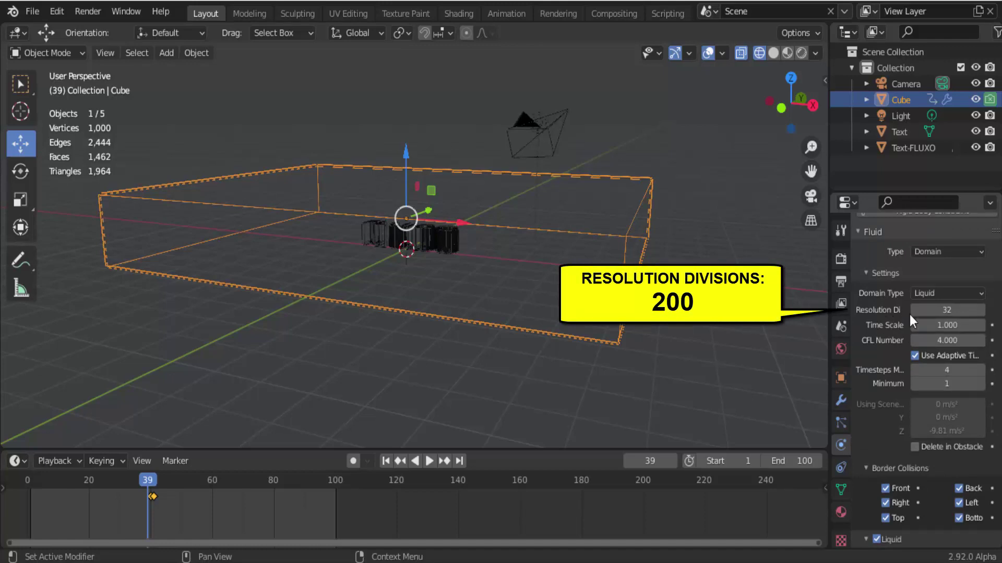
{"action": "left_click", "coordinate": [946, 310]}
{"action": "type", "text": "200"}
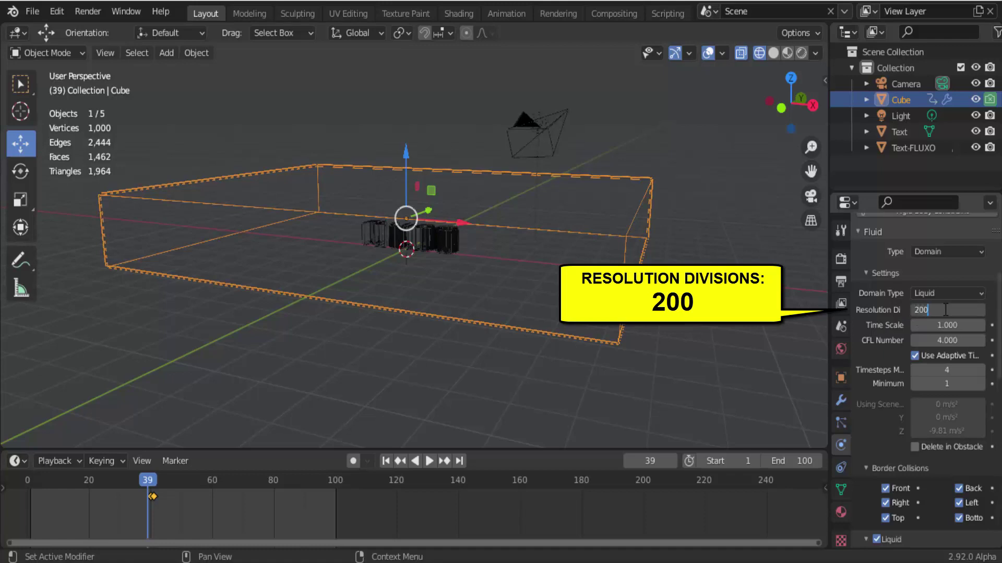
{"action": "key", "text": "Return"}
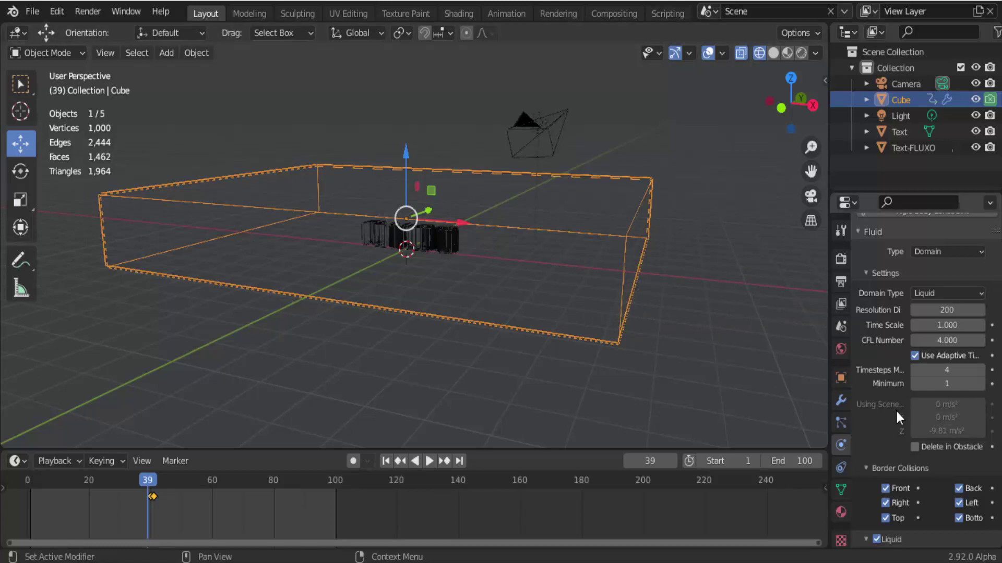
{"action": "scroll", "coordinate": [895, 409], "scroll_direction": "down", "scroll_amount": 4}
{"action": "scroll", "coordinate": [896, 411], "scroll_direction": "down", "scroll_amount": 2}
{"action": "scroll", "coordinate": [895, 409], "scroll_direction": "down", "scroll_amount": 5}
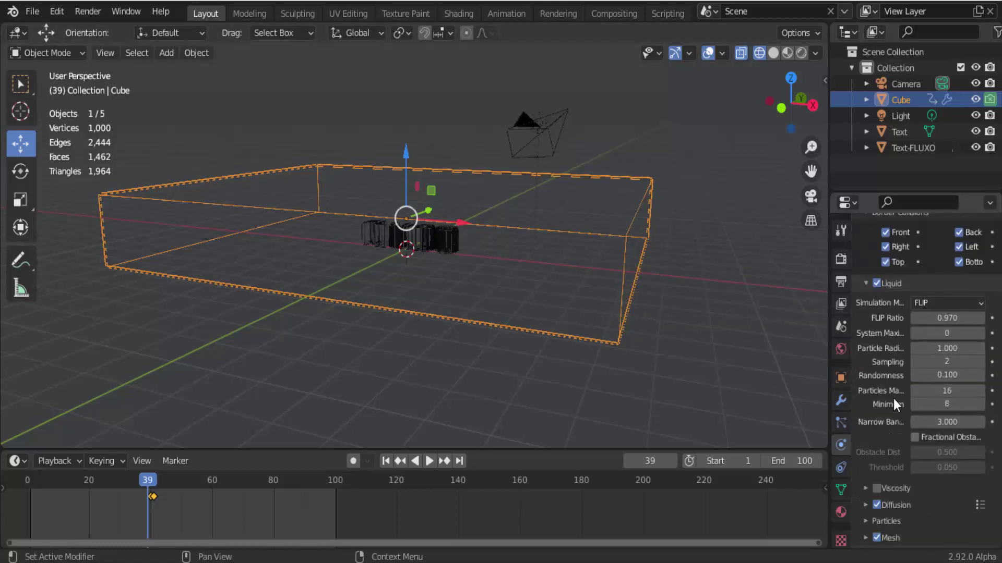
{"action": "scroll", "coordinate": [905, 397], "scroll_direction": "down", "scroll_amount": 6}
{"action": "scroll", "coordinate": [905, 398], "scroll_direction": "down", "scroll_amount": 4}
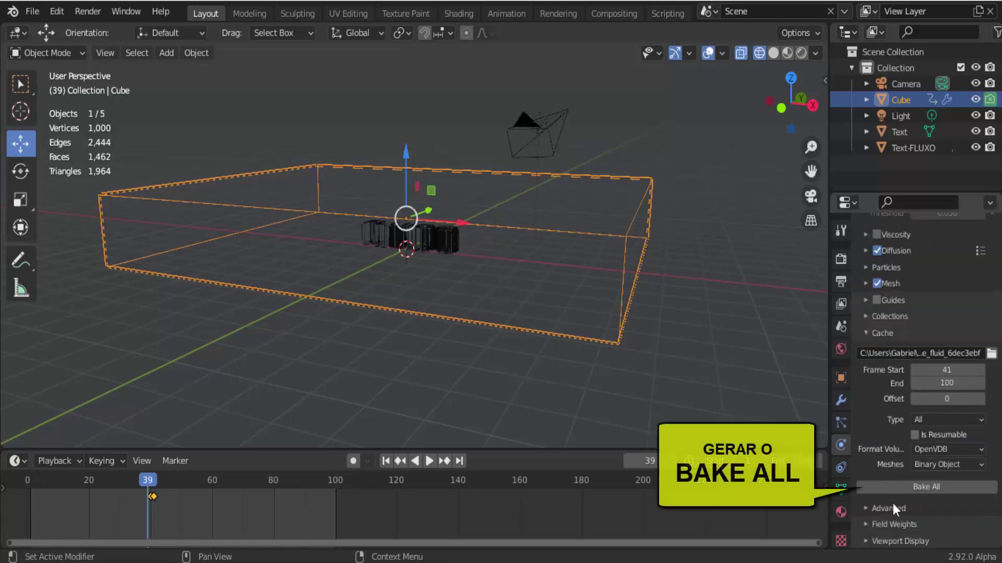
- Run Bake All on the domain cache, baking frames 41–100 to completion
{"action": "left_click", "coordinate": [923, 489]}
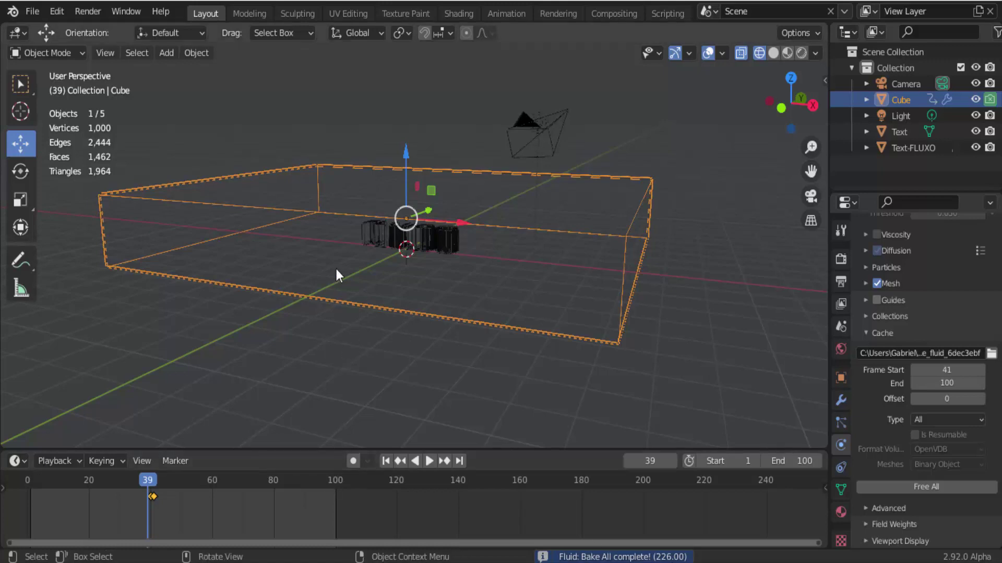
- Replay the baked liquid from frame 1, stop at frame 77, and view it in Solid shading zoomed out
{"action": "left_click", "coordinate": [385, 461]}
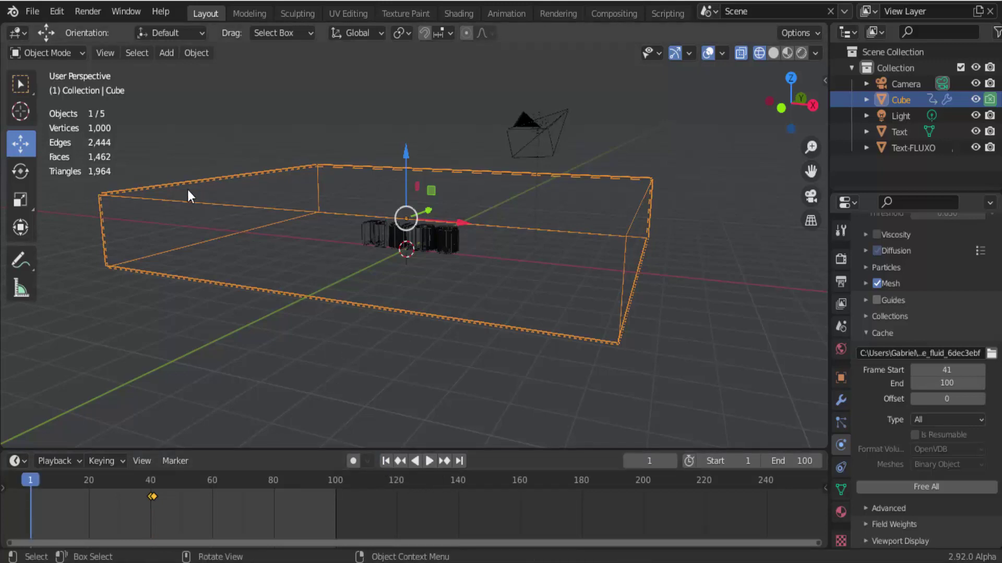
{"action": "left_click", "coordinate": [427, 464]}
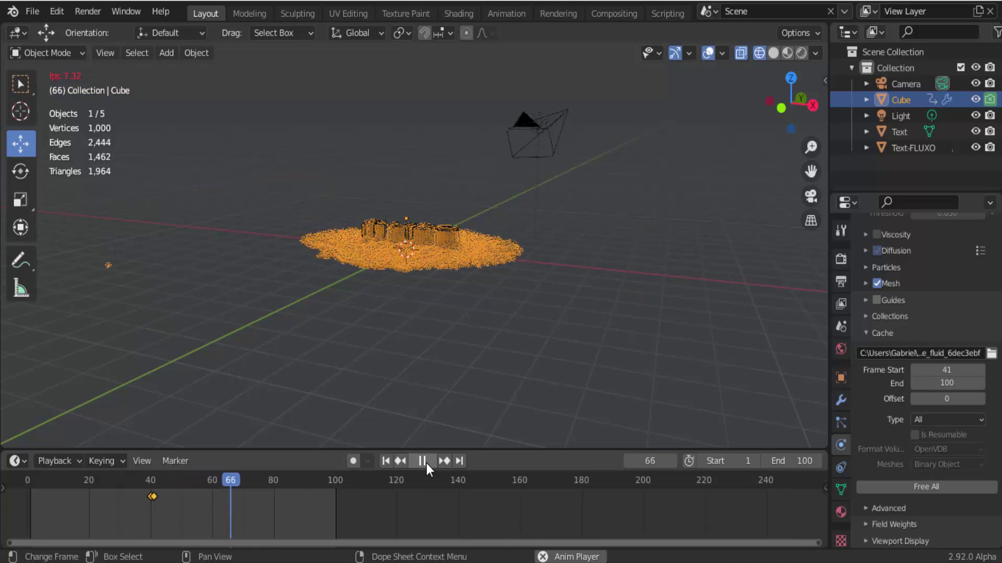
{"action": "left_click", "coordinate": [427, 464]}
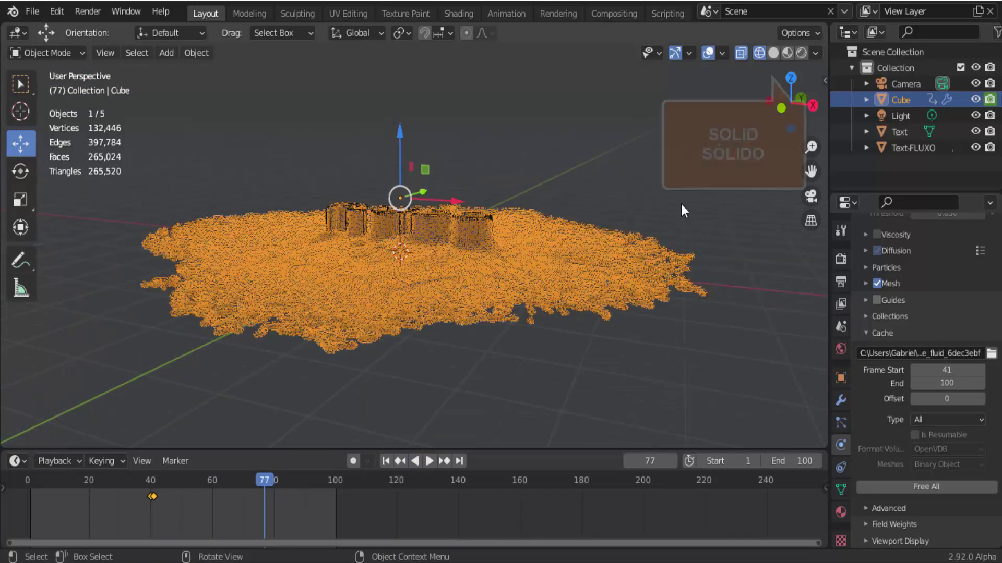
{"action": "left_click", "coordinate": [774, 55]}
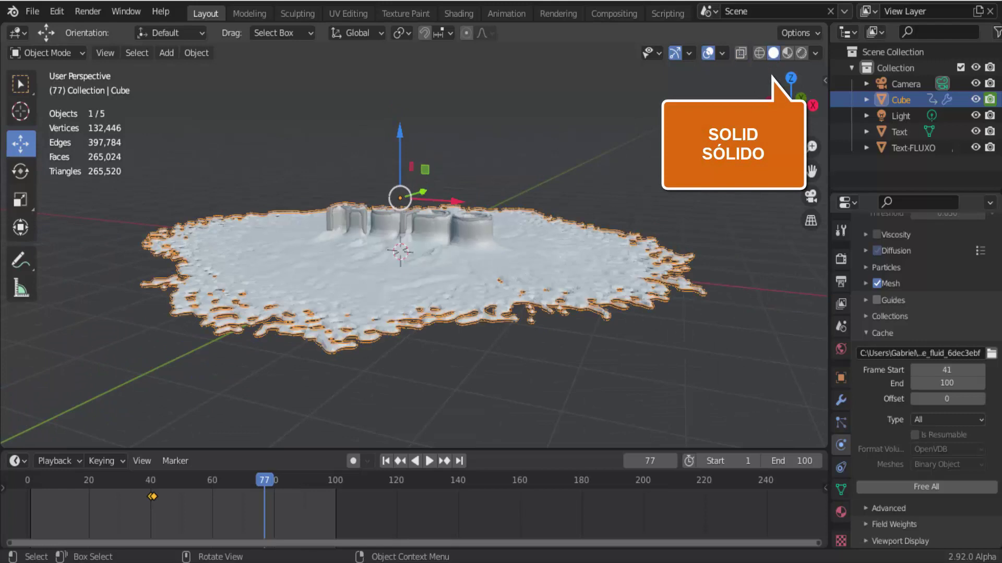
{"action": "middle_click_drag", "start_coordinate": [588, 366], "coordinate": [588, 368]}
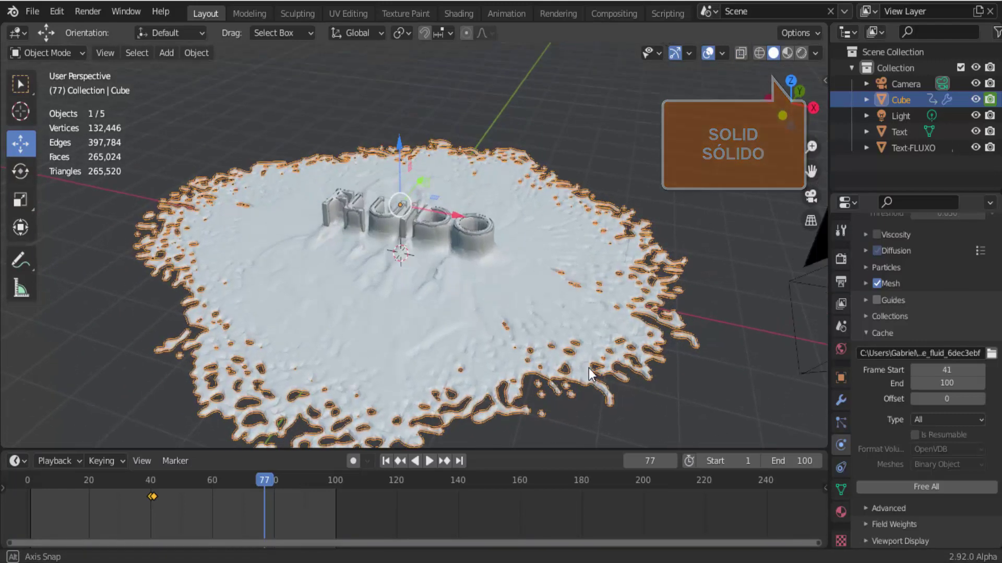
{"action": "scroll", "coordinate": [553, 285], "scroll_direction": "down", "scroll_amount": 1}
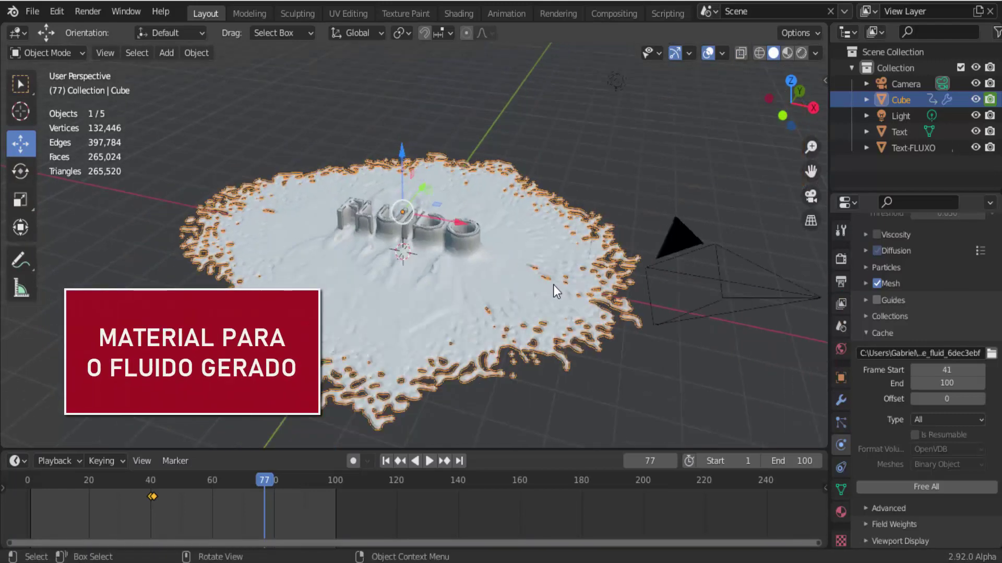
{"action": "scroll", "coordinate": [522, 286], "scroll_direction": "down", "scroll_amount": 1}
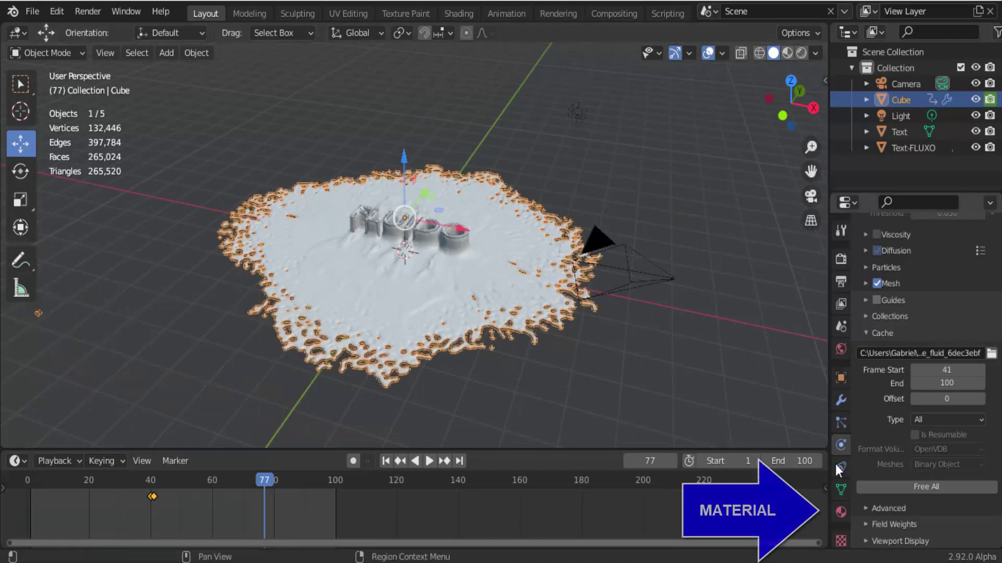
- Create a new blue material for the liquid and preview it in Rendered shading
{"action": "left_click", "coordinate": [840, 511]}
{"action": "left_click", "coordinate": [948, 311]}
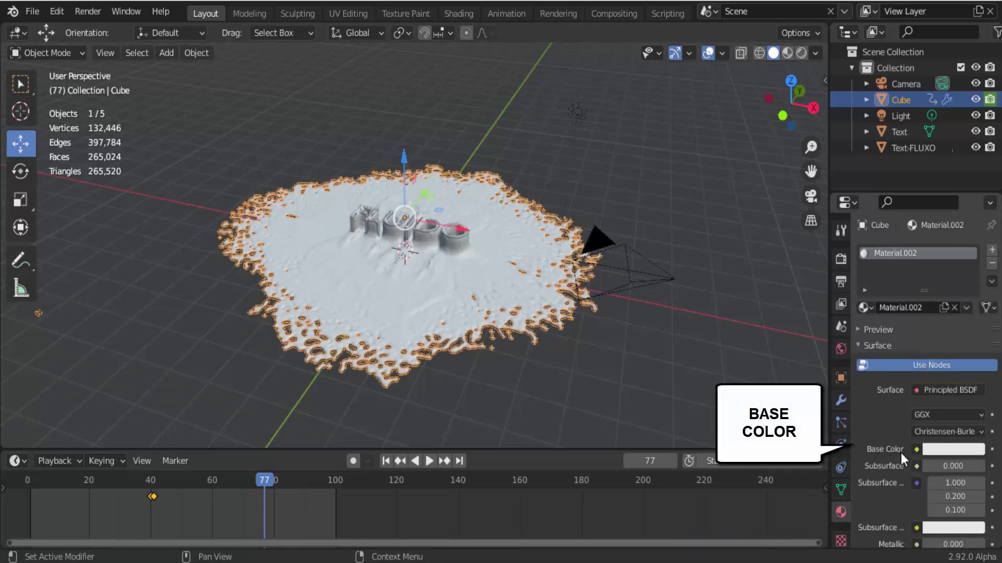
{"action": "left_click", "coordinate": [934, 451]}
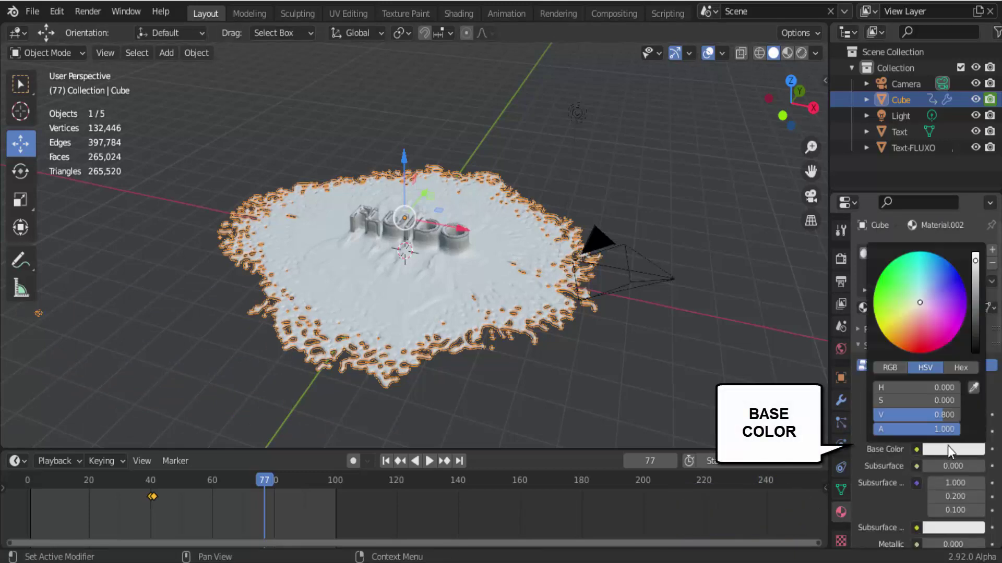
{"action": "left_click", "coordinate": [948, 274]}
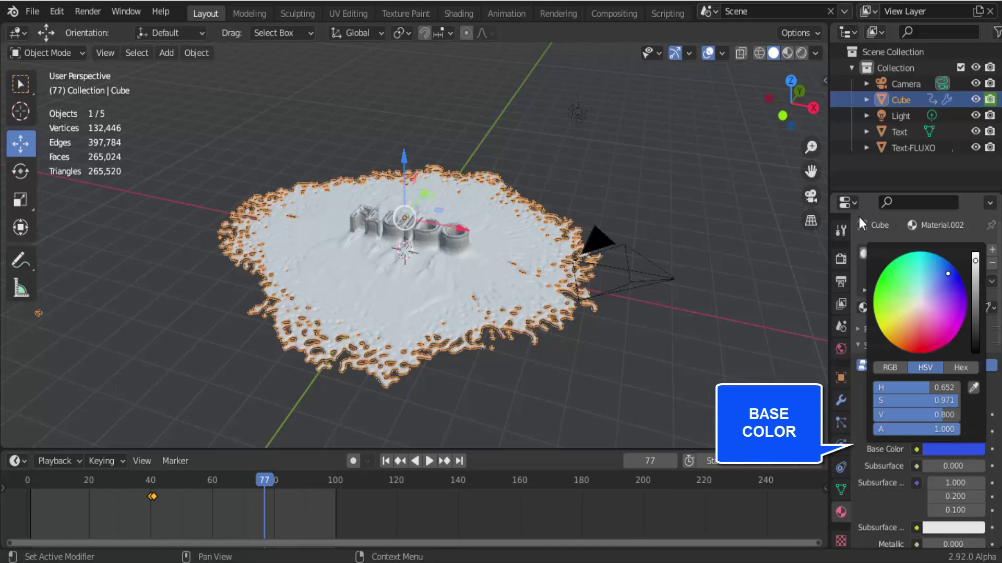
{"action": "left_click", "coordinate": [788, 58]}
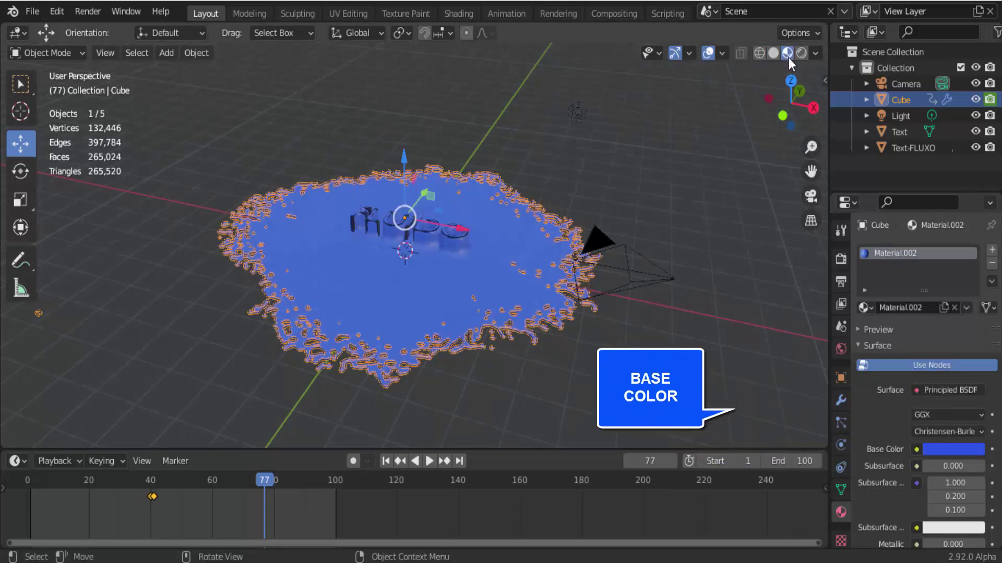
{"action": "left_click", "coordinate": [802, 55]}
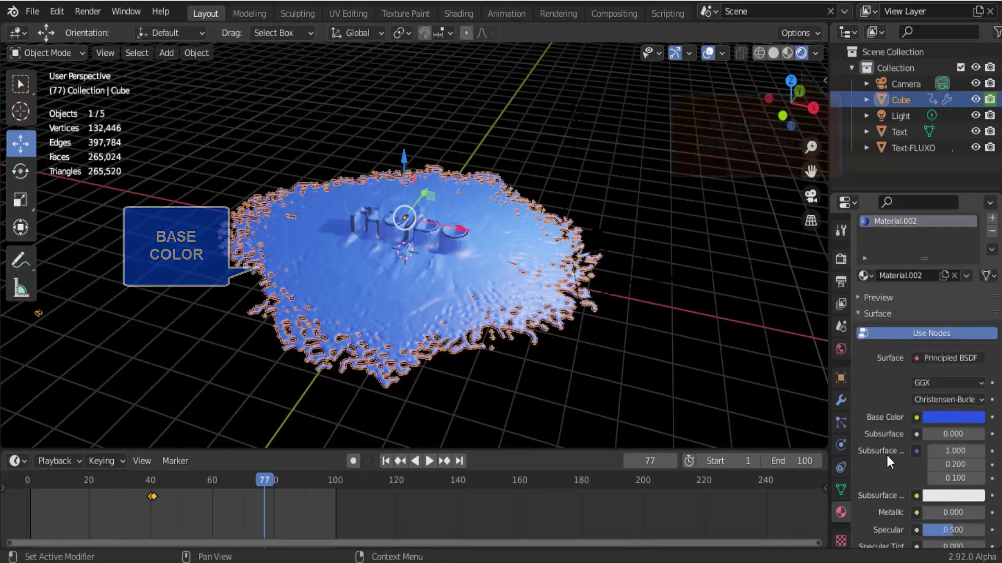
- Set the liquid material's Roughness to 0 and Transmission to 1.0
{"action": "scroll", "coordinate": [886, 453], "scroll_direction": "down", "scroll_amount": 2}
{"action": "scroll", "coordinate": [886, 456], "scroll_direction": "down", "scroll_amount": 3}
{"action": "scroll", "coordinate": [884, 457], "scroll_direction": "down", "scroll_amount": 2}
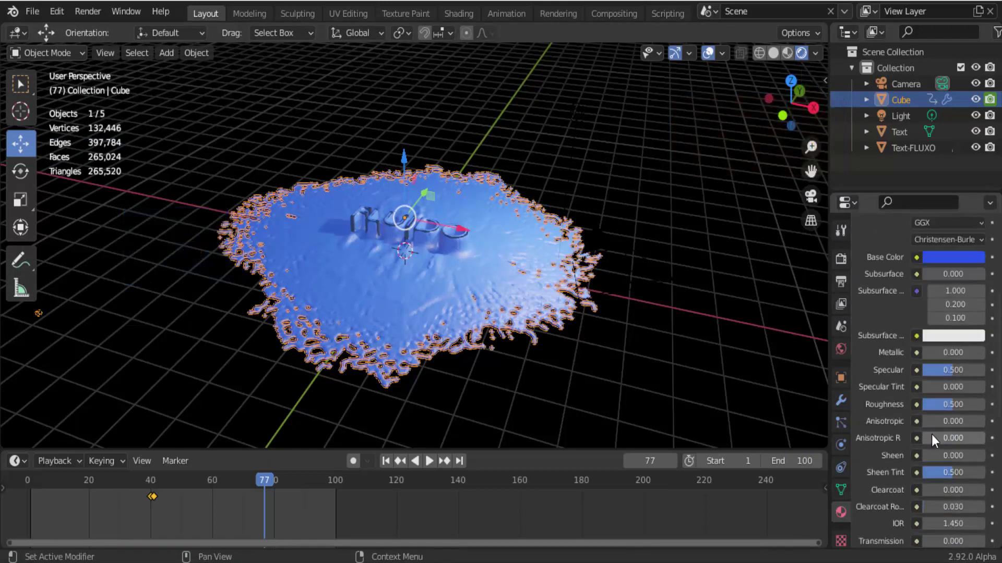
{"action": "left_click_drag", "start_coordinate": [945, 407], "coordinate": [929, 404]}
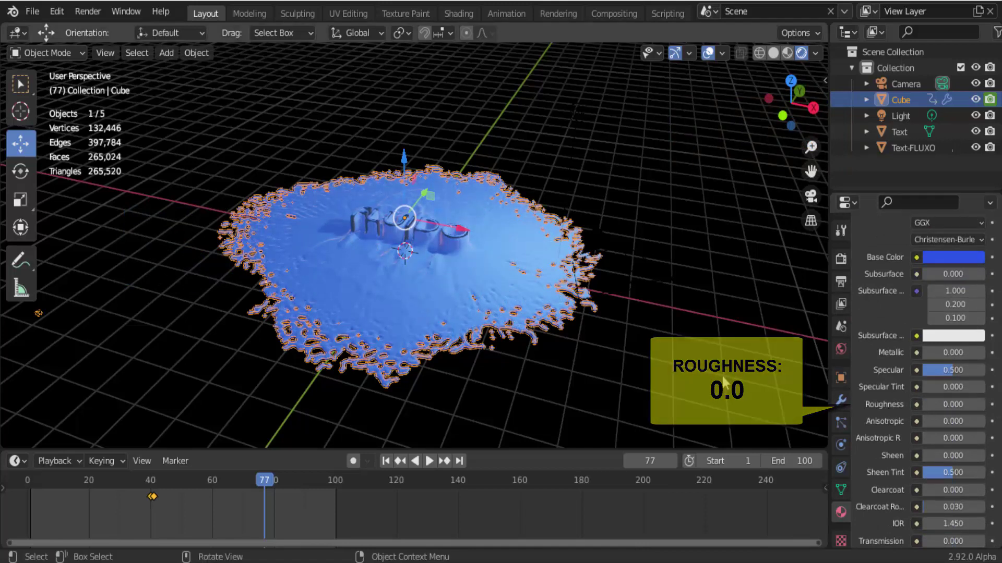
{"action": "scroll", "coordinate": [931, 471], "scroll_direction": "down", "scroll_amount": 1}
{"action": "scroll", "coordinate": [931, 471], "scroll_direction": "down", "scroll_amount": 4}
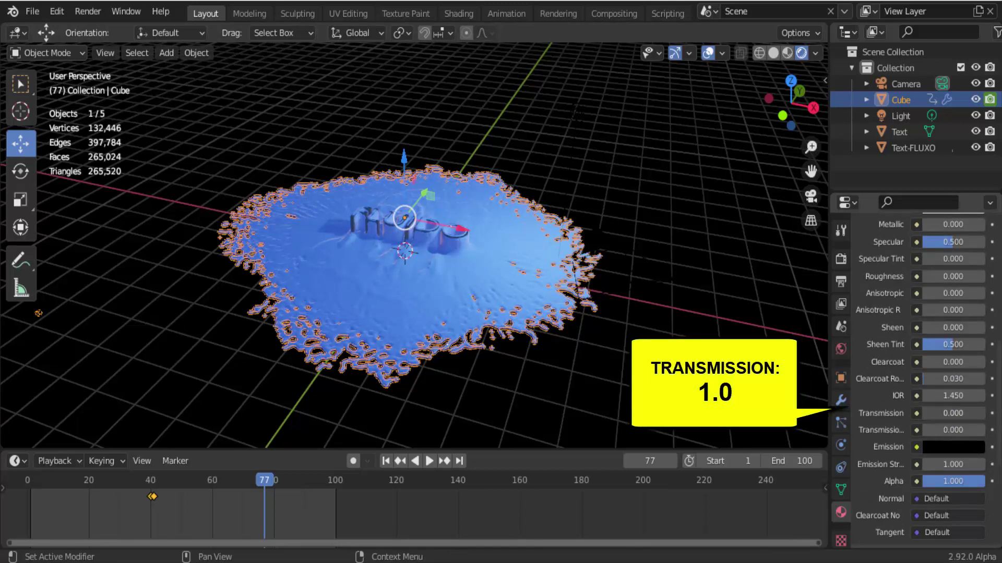
{"action": "left_click_drag", "start_coordinate": [937, 415], "coordinate": [981, 416]}
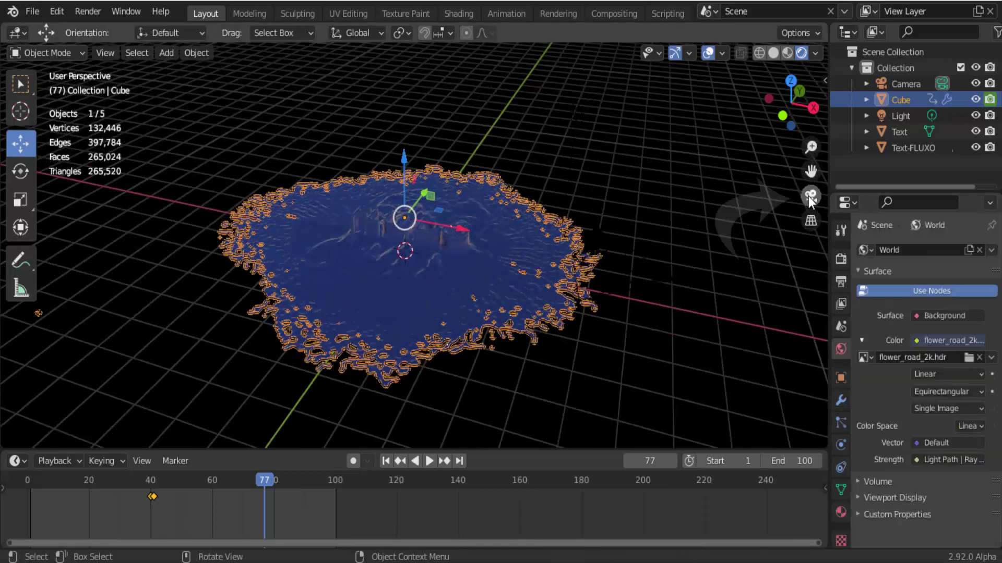
- Move the FLUIDO Text object up about 0.13 m along Z above the liquid
{"action": "left_click", "coordinate": [811, 196]}
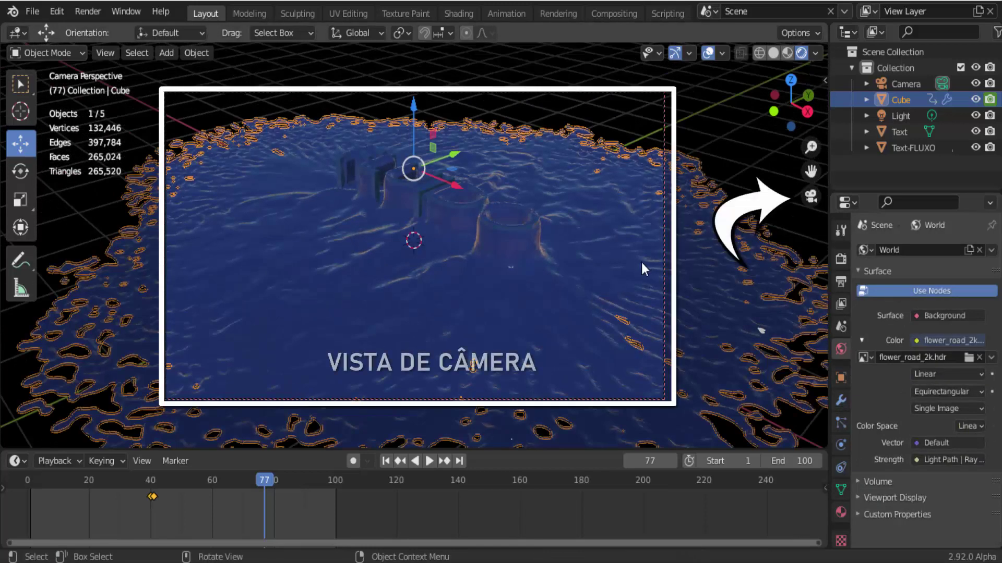
{"action": "left_click_drag", "start_coordinate": [791, 103], "coordinate": [791, 103]}
{"action": "left_click_drag", "start_coordinate": [761, 330], "coordinate": [741, 334]}
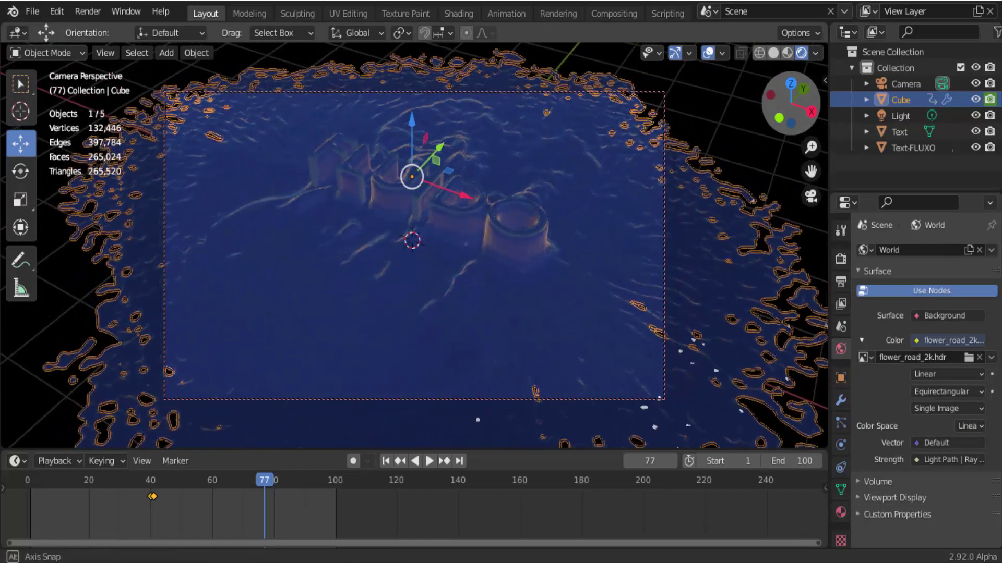
{"action": "left_click", "coordinate": [905, 130]}
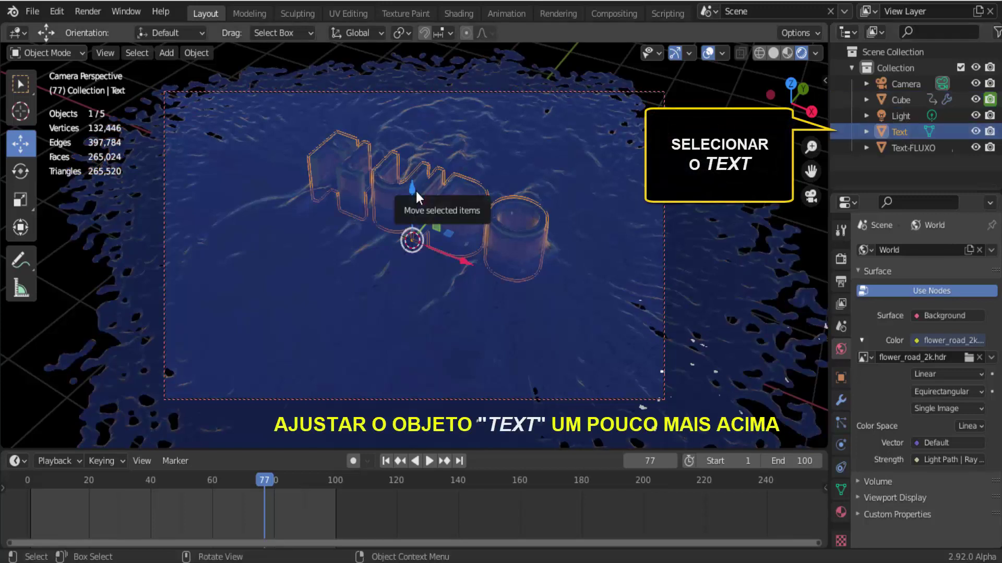
{"action": "left_click_drag", "start_coordinate": [413, 196], "coordinate": [417, 176]}
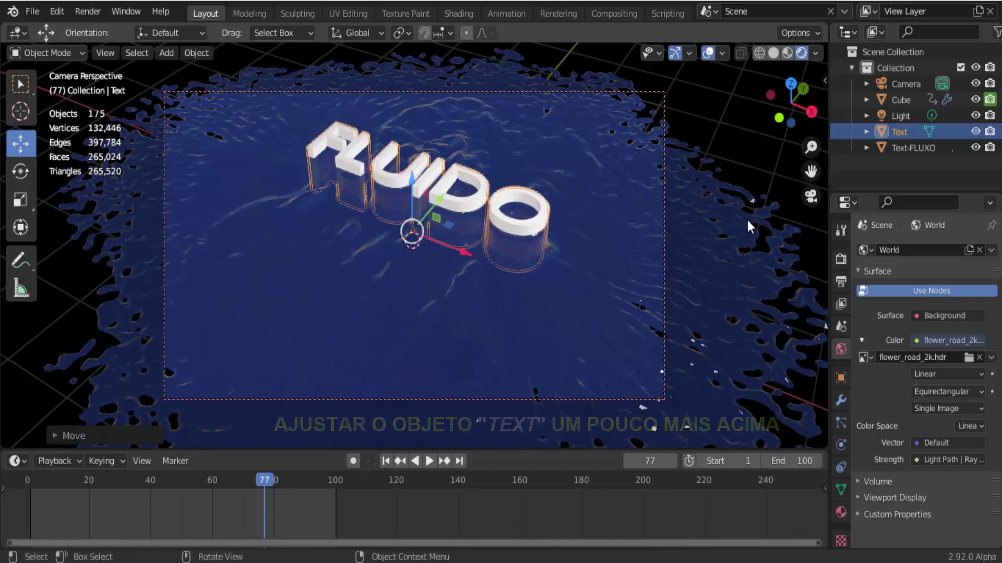
{"action": "left_click", "coordinate": [902, 149]}
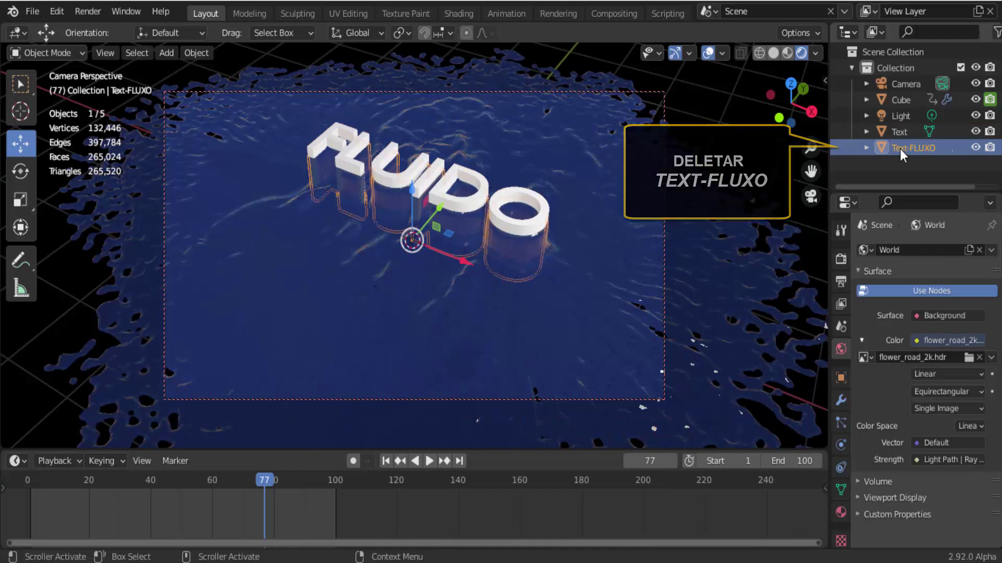
- Delete the Text-FLUXO object and replay the liquid animation from frame 1
{"action": "right_click", "coordinate": [900, 149]}
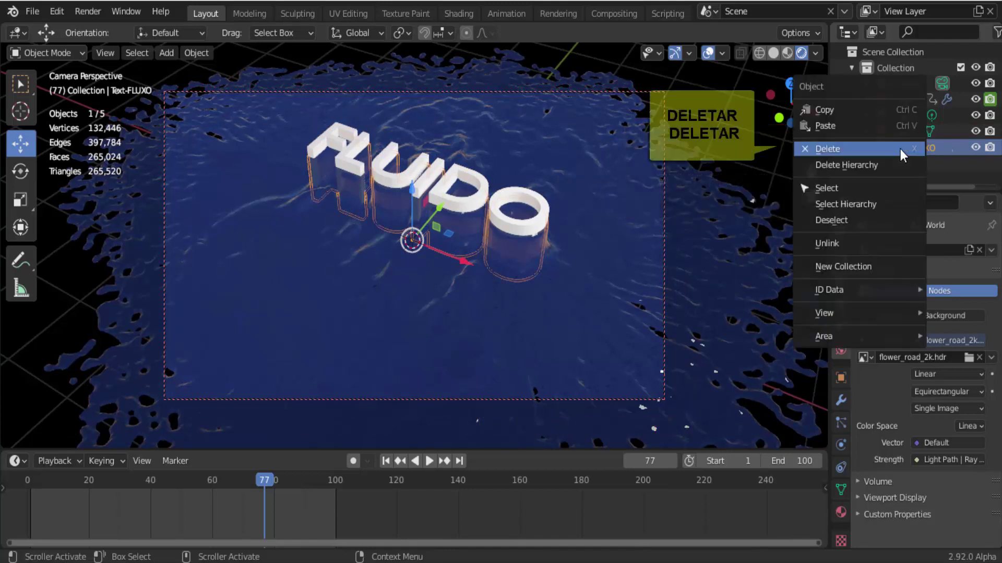
{"action": "left_click", "coordinate": [867, 149]}
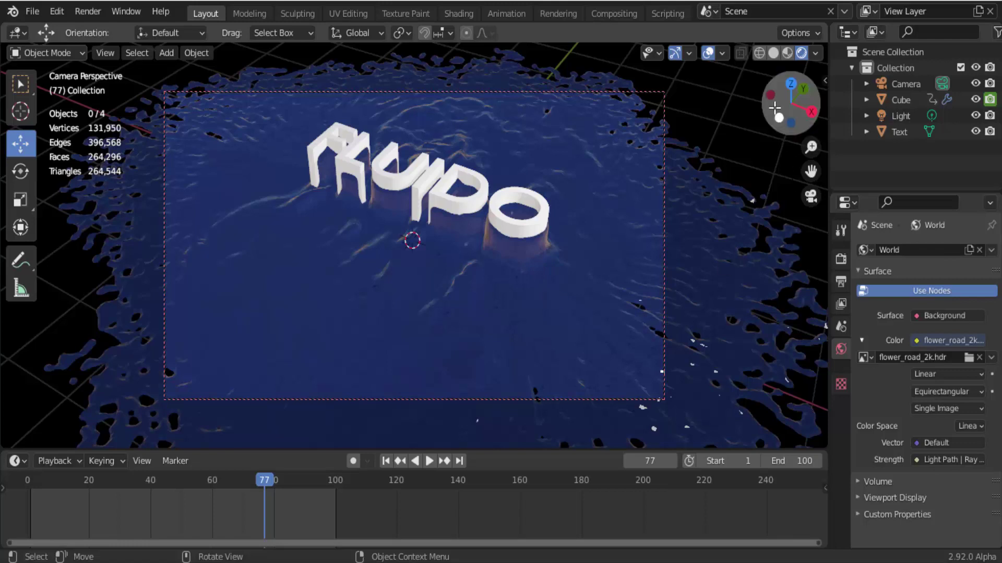
{"action": "left_click_drag", "start_coordinate": [789, 104], "coordinate": [762, 116]}
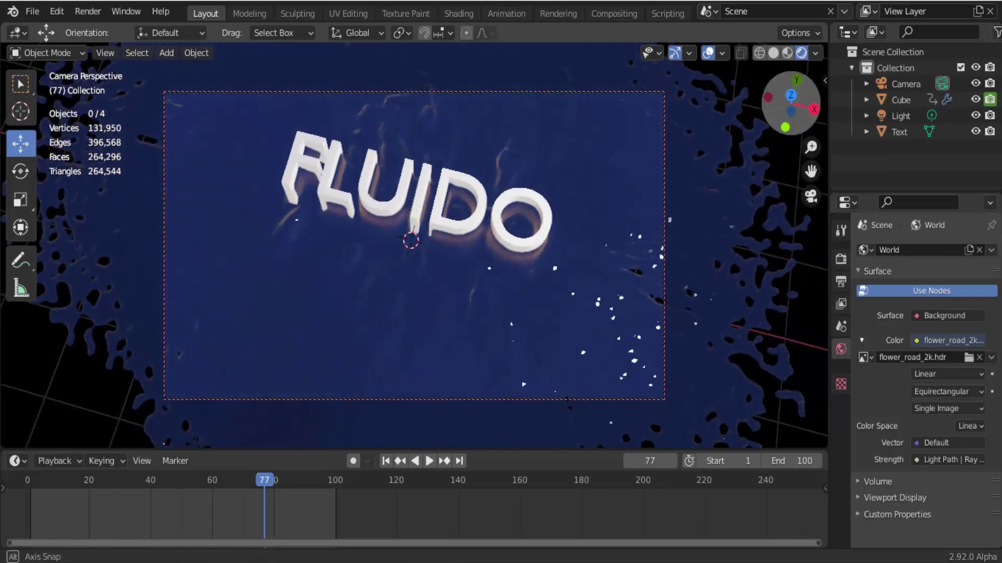
{"action": "left_click", "coordinate": [384, 461]}
{"action": "left_click", "coordinate": [430, 461]}
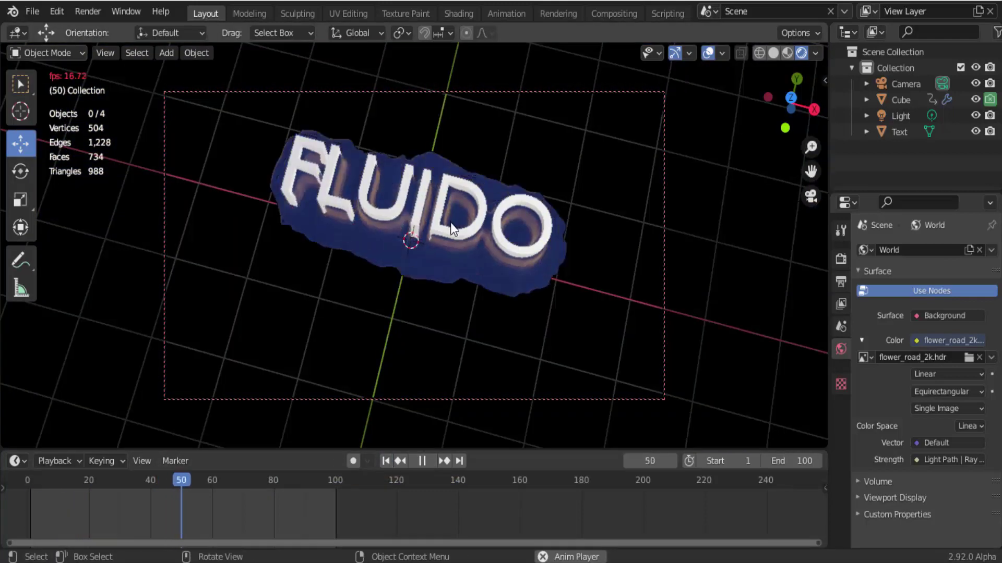
{"action": "left_click", "coordinate": [422, 461]}
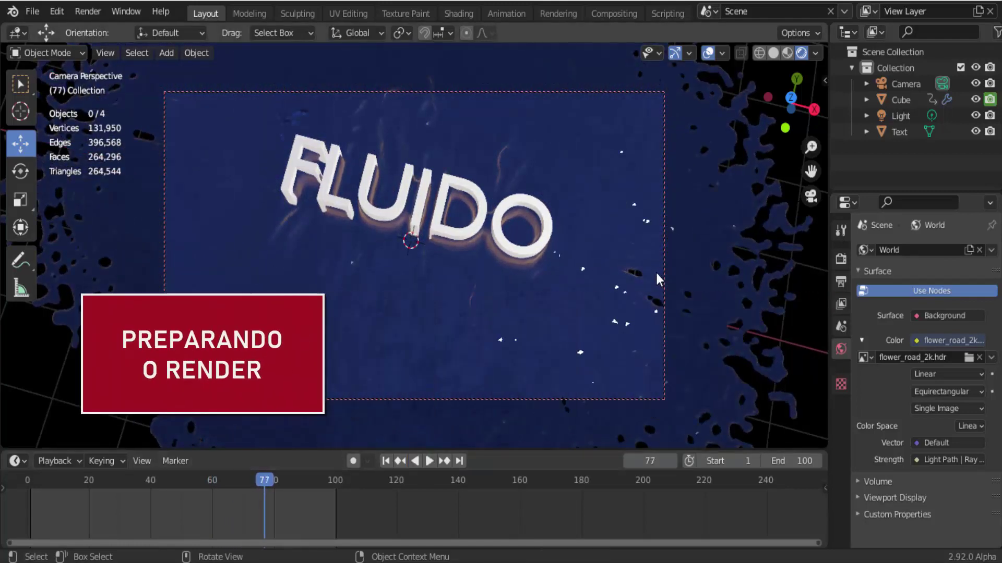
- Enable Eevee Ambient Occlusion and Screen Space Reflections, expanding the reflection options
{"action": "left_click", "coordinate": [841, 260]}
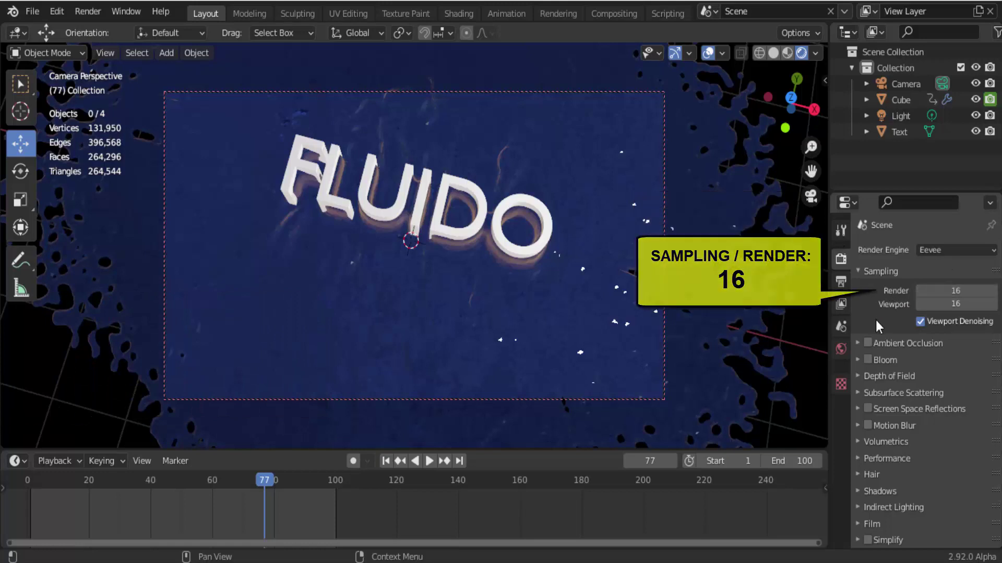
{"action": "left_click", "coordinate": [868, 344]}
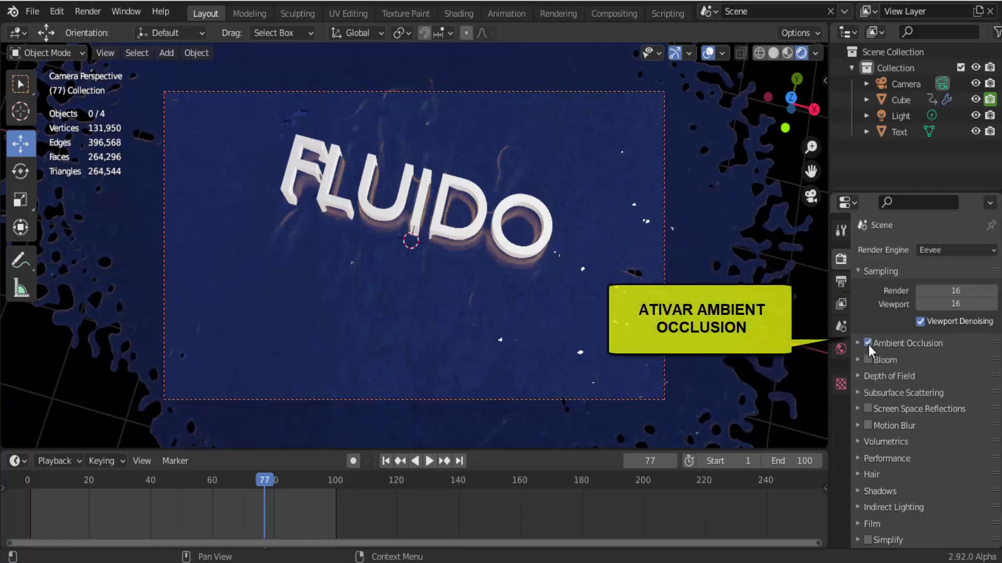
{"action": "left_click", "coordinate": [868, 409]}
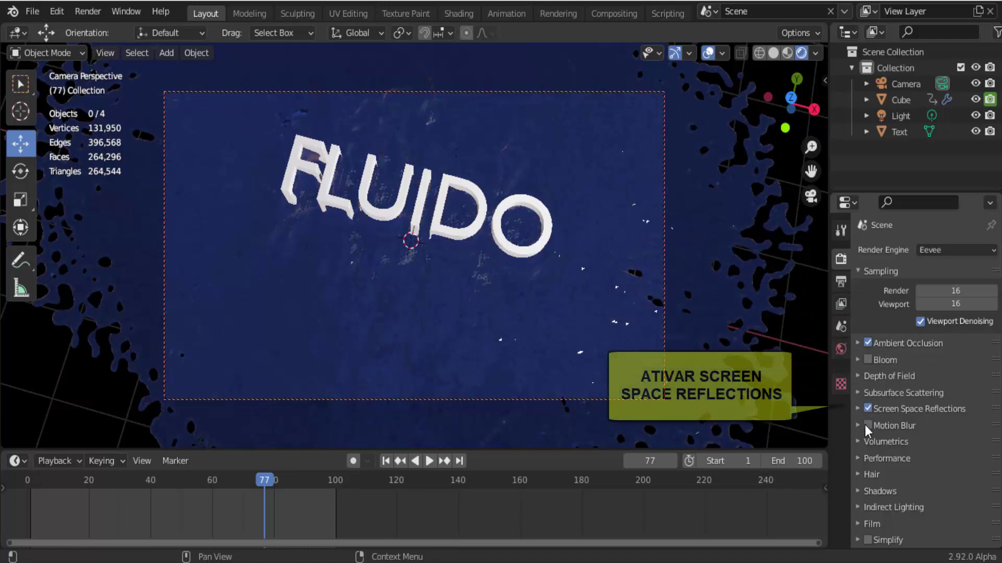
{"action": "left_click", "coordinate": [857, 410]}
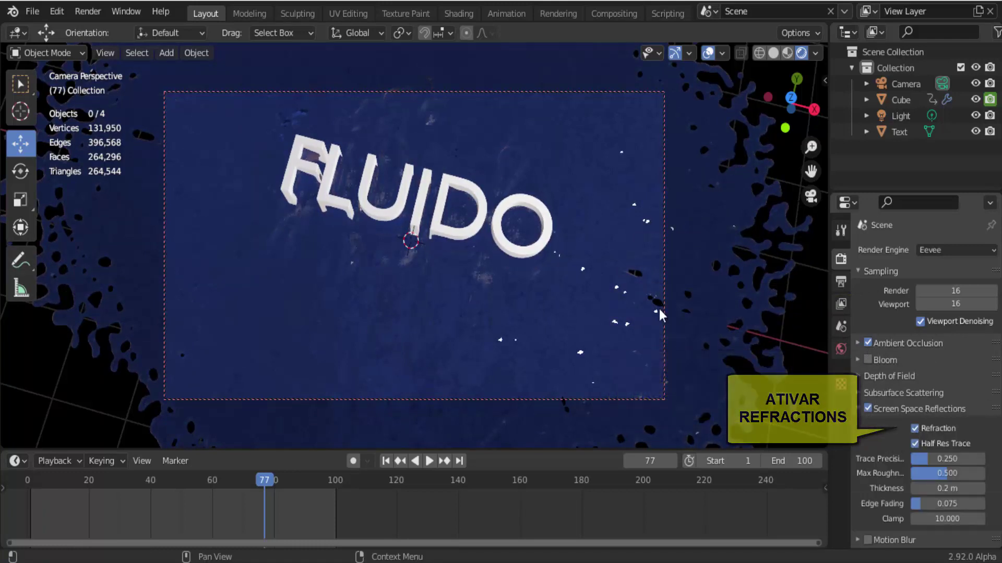
{"action": "left_click", "coordinate": [841, 282]}
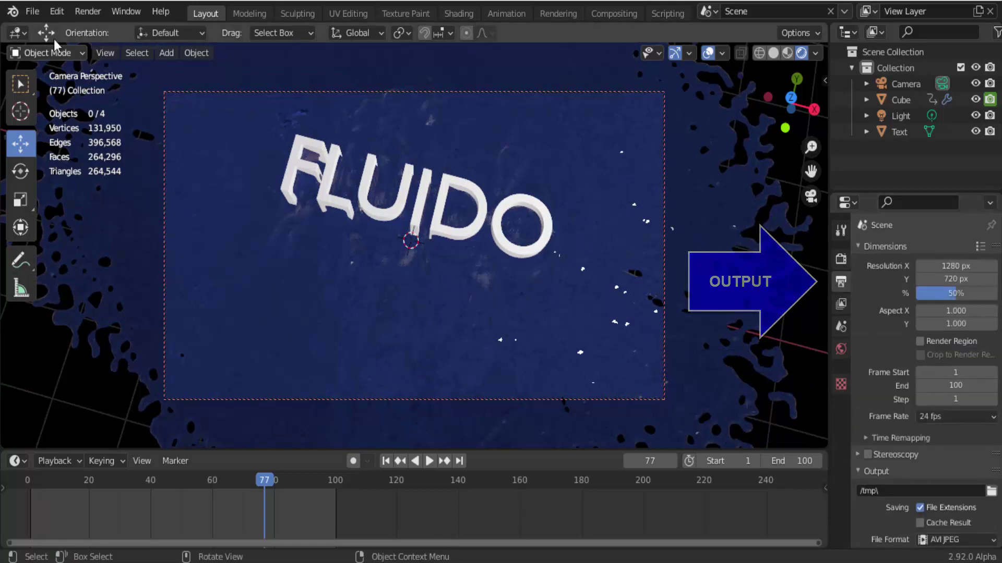
- Set the render output path to C:\tmp\LIQUIDOTESTE1 as an AVI JPEG video
{"action": "left_click", "coordinate": [32, 11]}
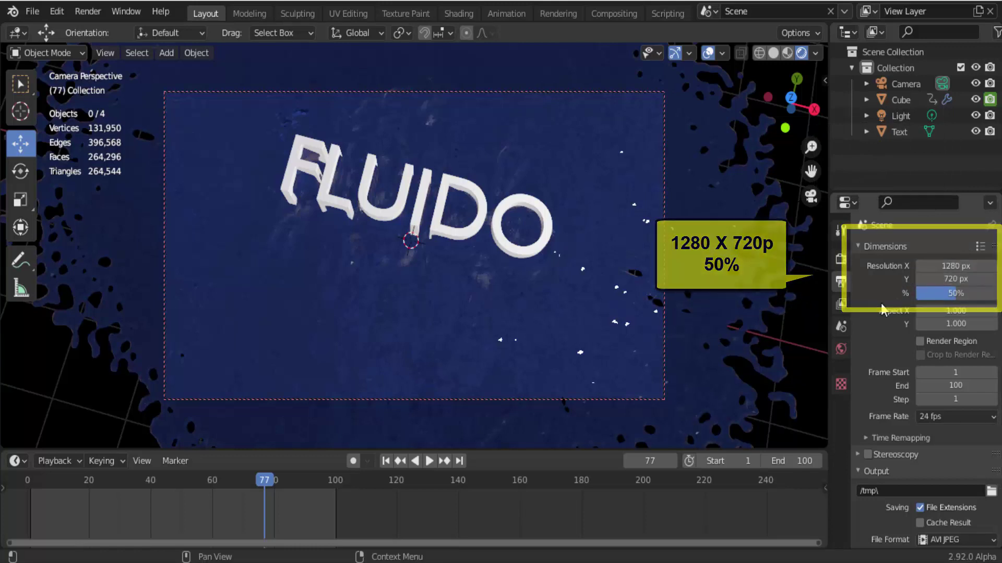
{"action": "scroll", "coordinate": [875, 344], "scroll_direction": "down", "scroll_amount": 3}
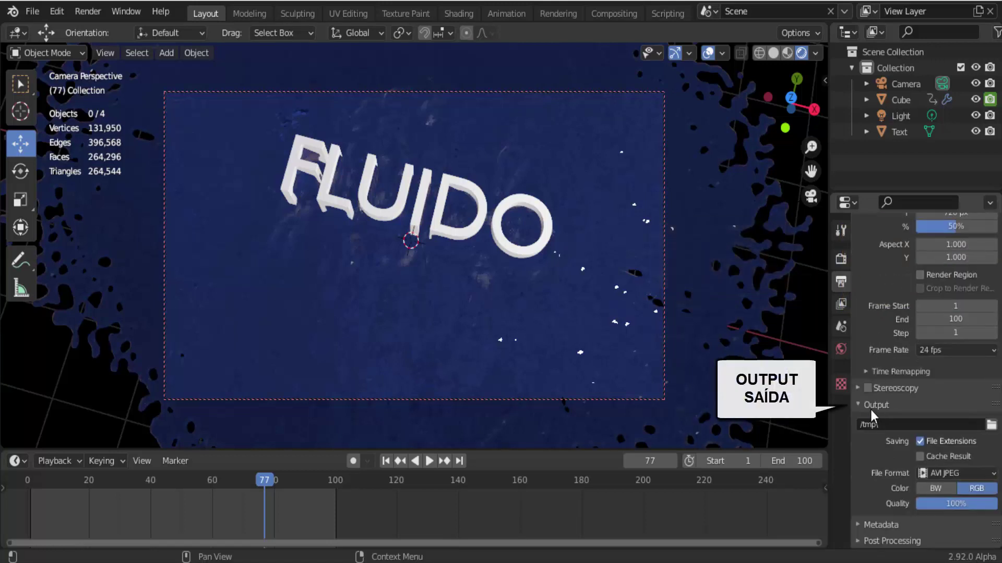
{"action": "left_click", "coordinate": [885, 424]}
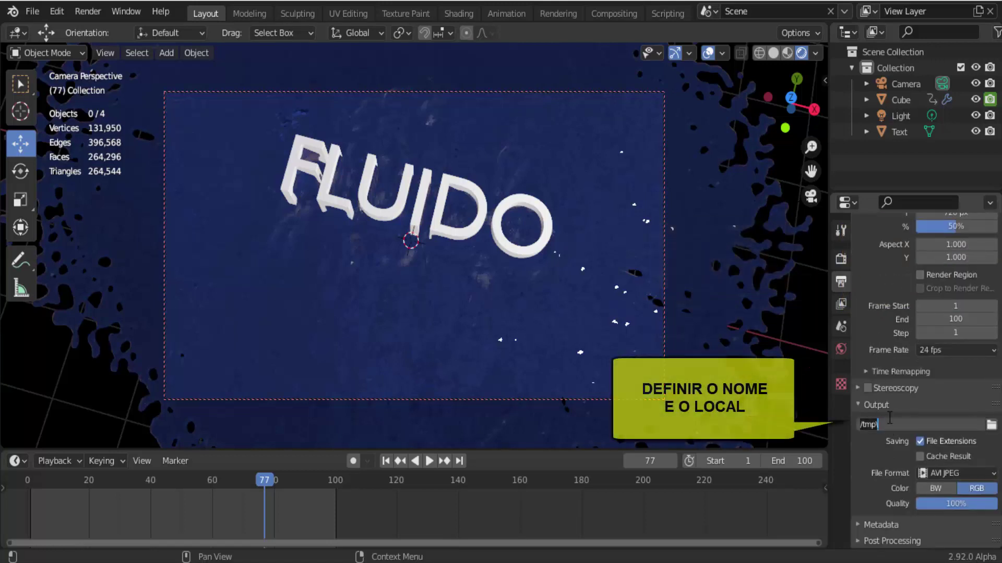
{"action": "key", "text": "BackSpace"}
{"action": "type", "text": "LIQUIDOTESTE1"}
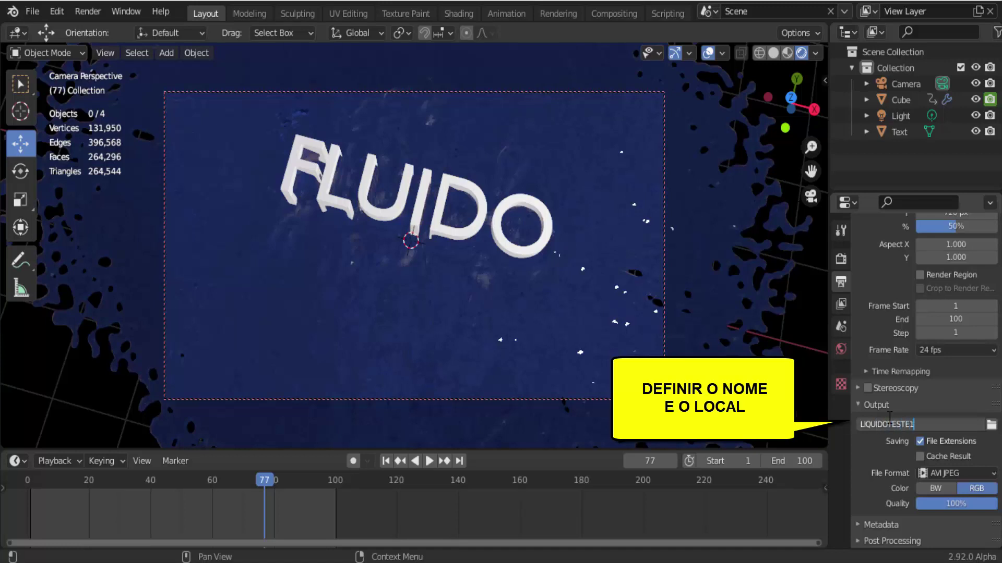
{"action": "left_click", "coordinate": [990, 424]}
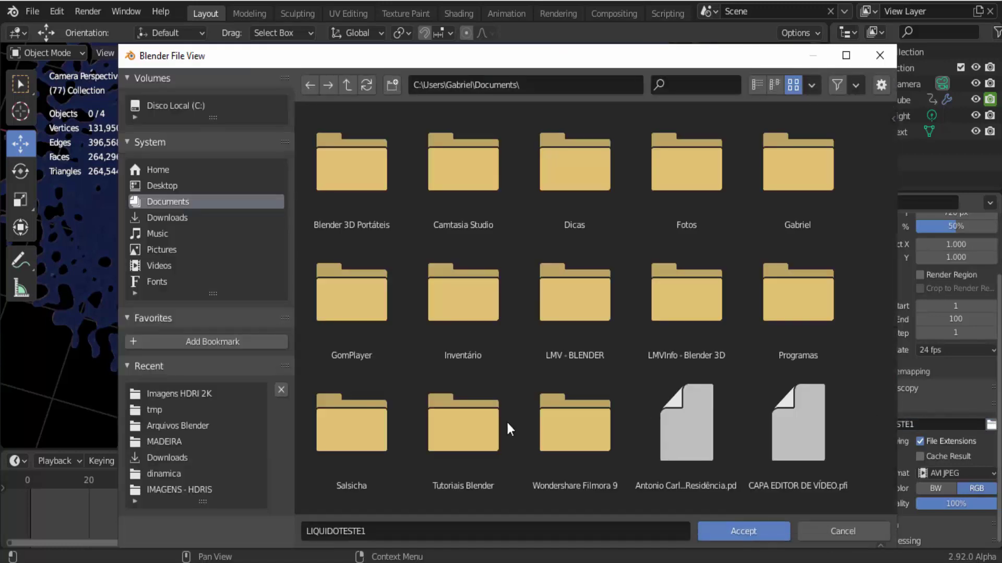
{"action": "left_click", "coordinate": [154, 410]}
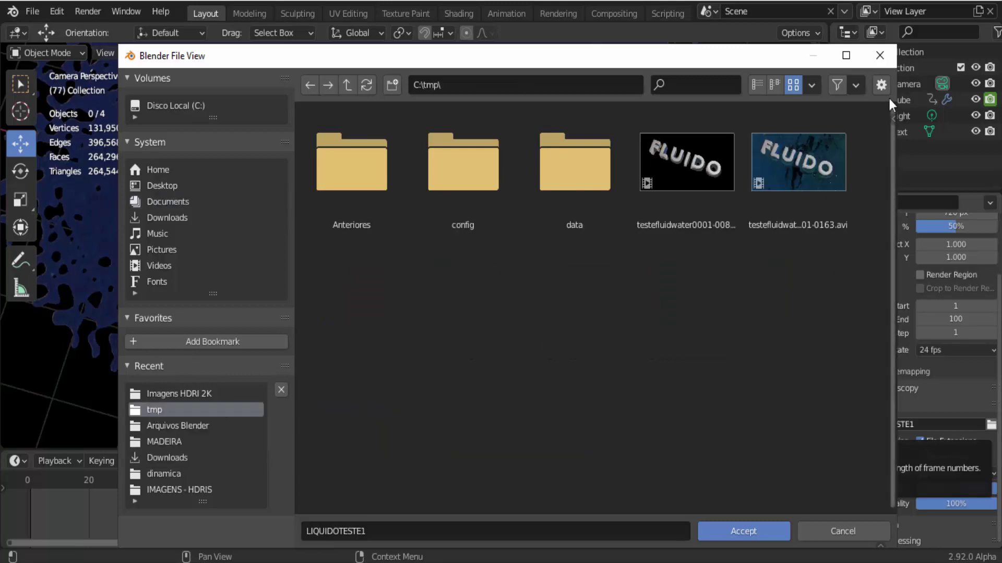
{"action": "left_click", "coordinate": [747, 531]}
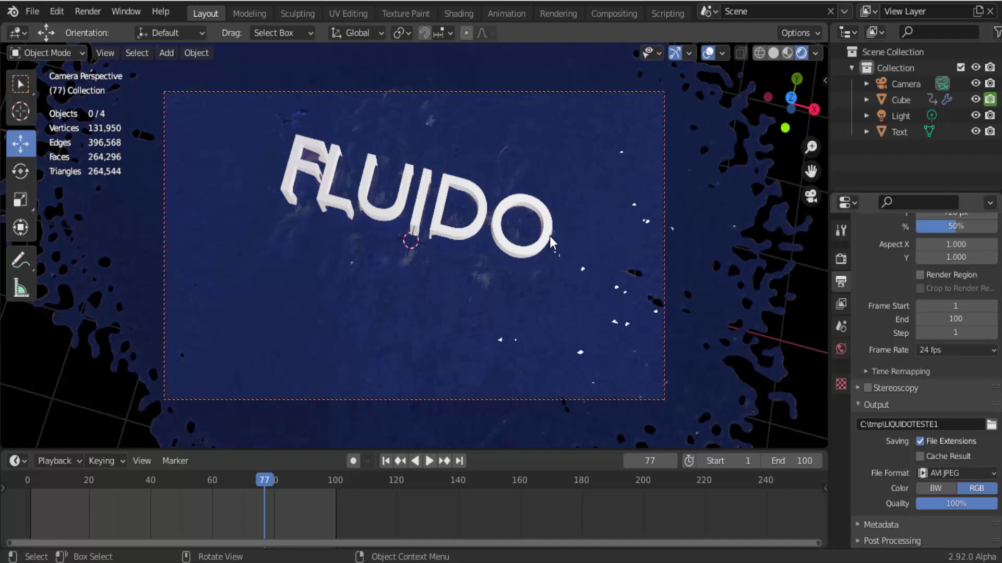
- Render all 100 frames to the LIQUIDOTESTE1 AVI and play back the finished video
{"action": "left_click", "coordinate": [87, 11]}
{"action": "left_click", "coordinate": [109, 48]}
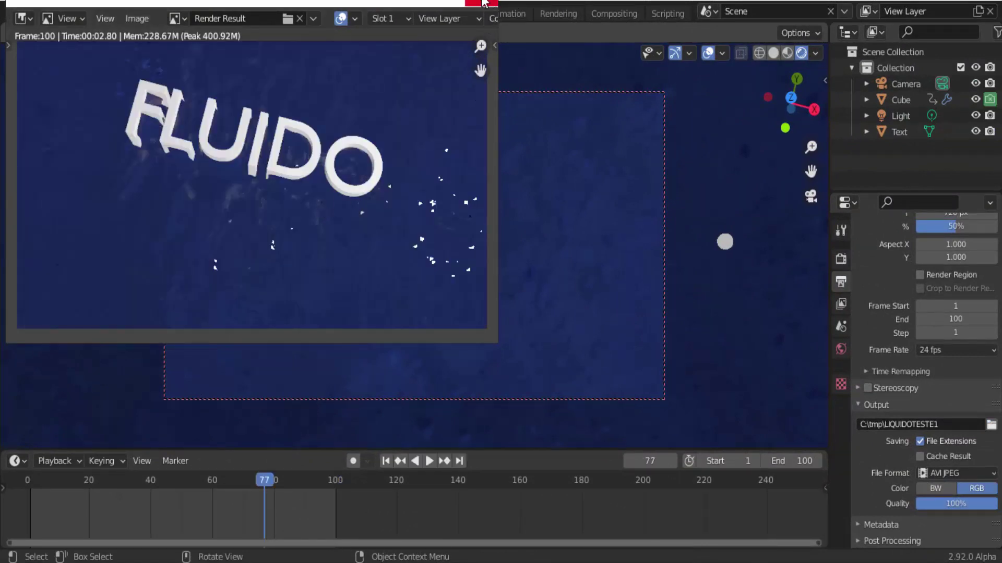
{"action": "left_click", "coordinate": [484, 3]}
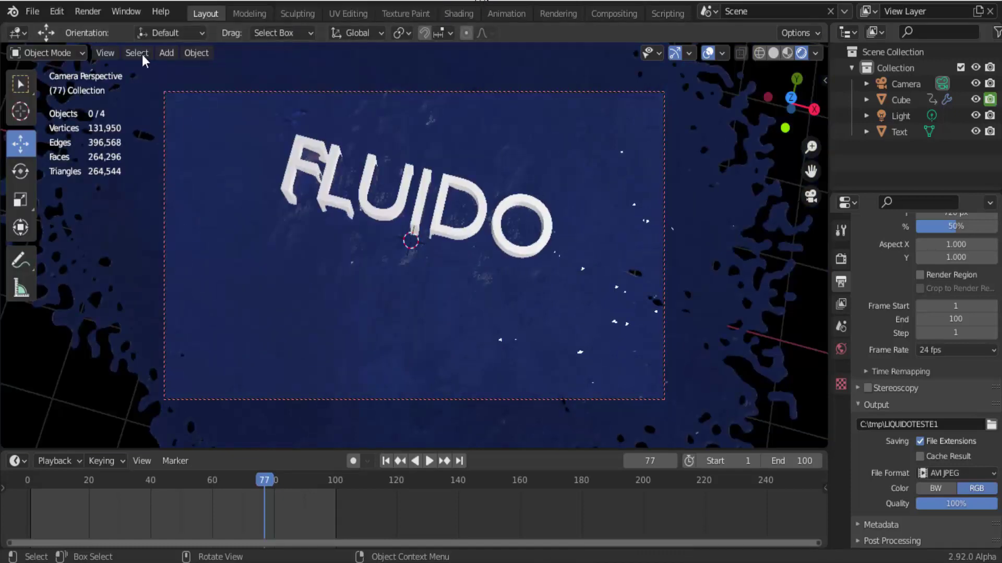
{"action": "left_click", "coordinate": [86, 14]}
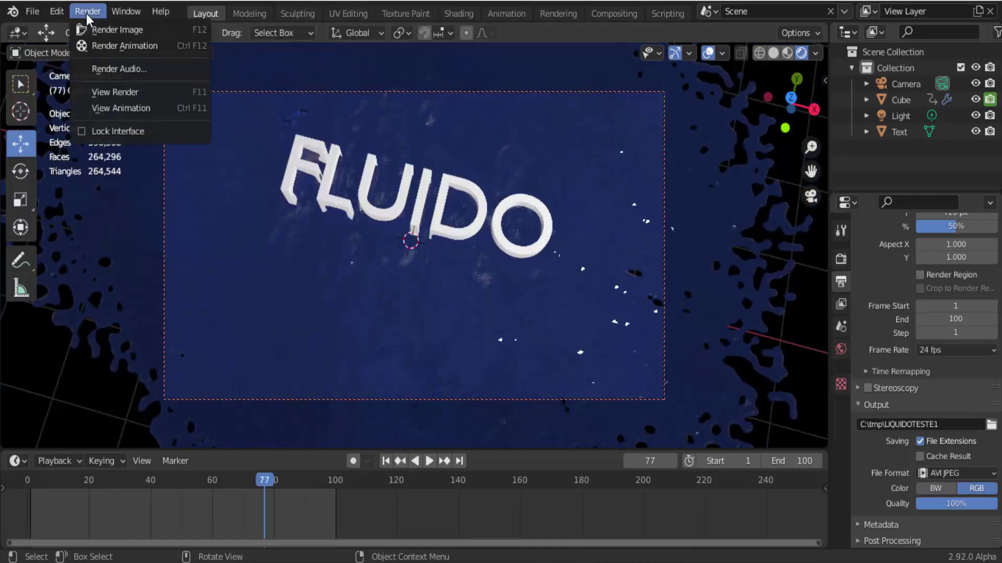
{"action": "left_click", "coordinate": [149, 109]}
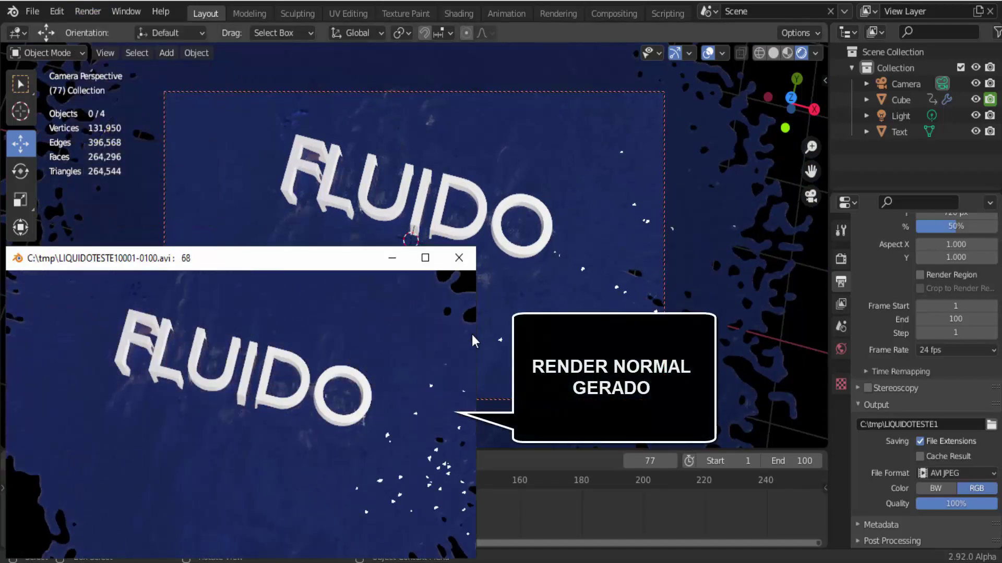
{"action": "key", "text": "Escape"}
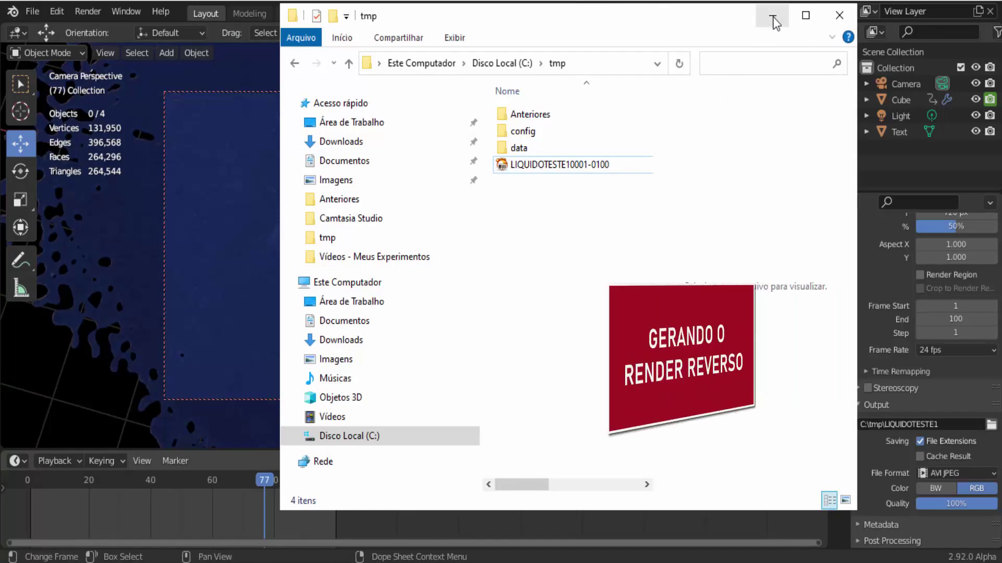
{"action": "left_click", "coordinate": [773, 17]}
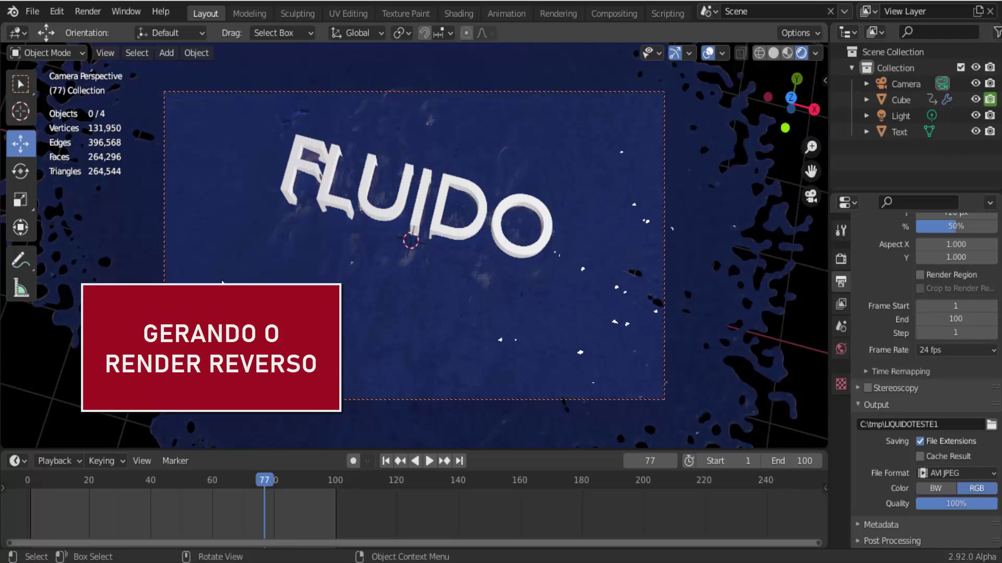
- Add a new Video Editing workspace from the workspace tabs
{"action": "scroll", "coordinate": [672, 22], "scroll_direction": "down", "scroll_amount": 2}
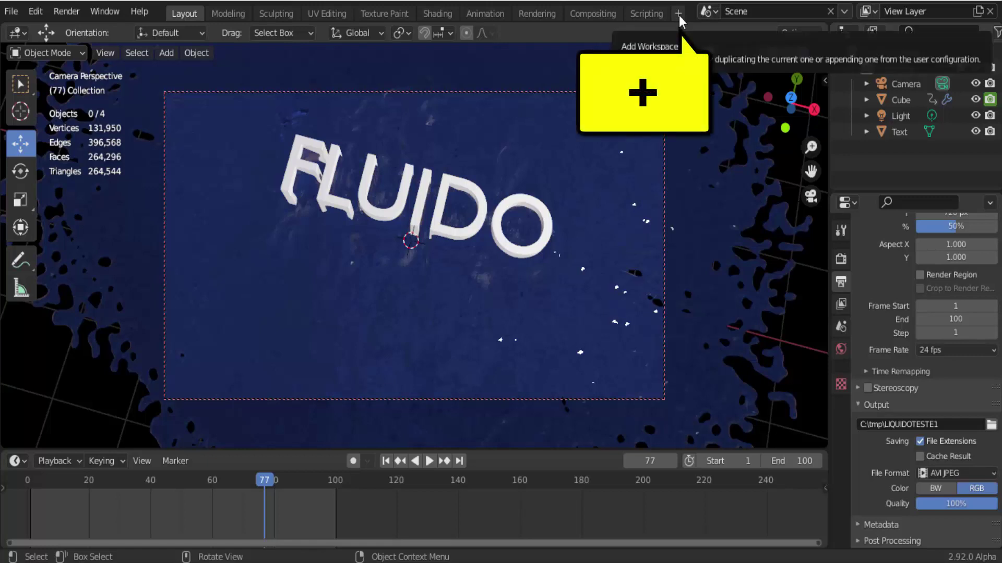
{"action": "left_click", "coordinate": [679, 15]}
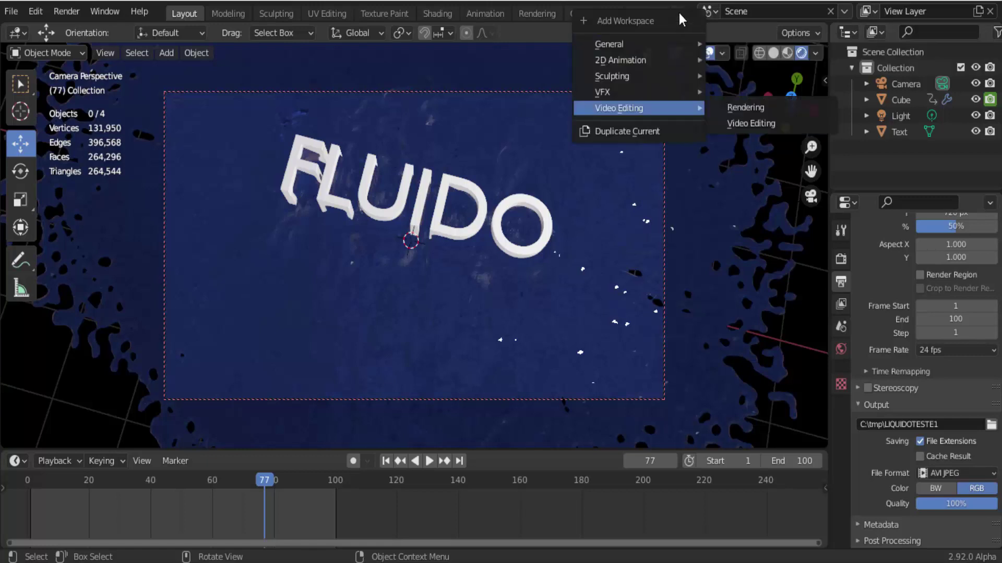
{"action": "mouse_move", "coordinate": [619, 108]}
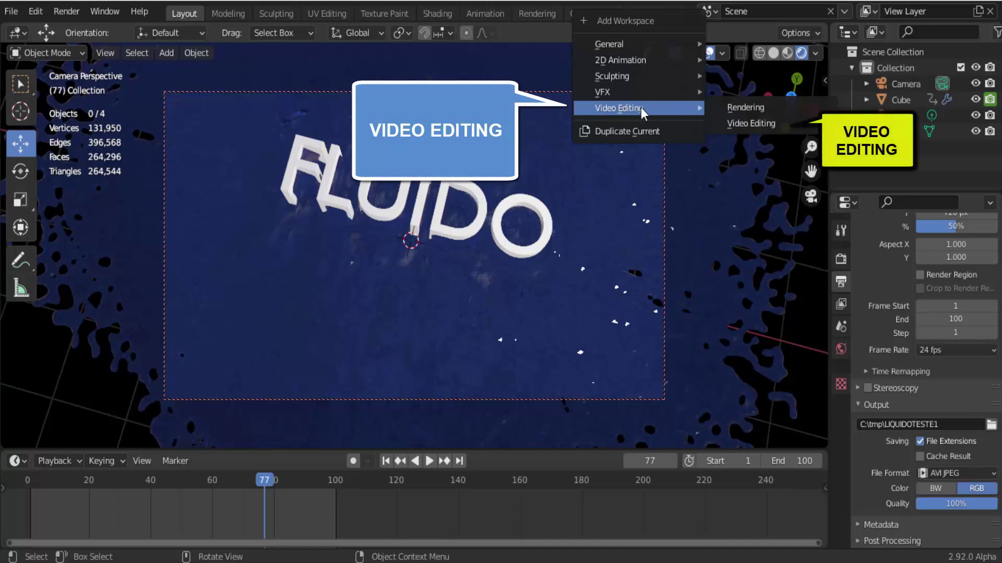
{"action": "left_click", "coordinate": [743, 122]}
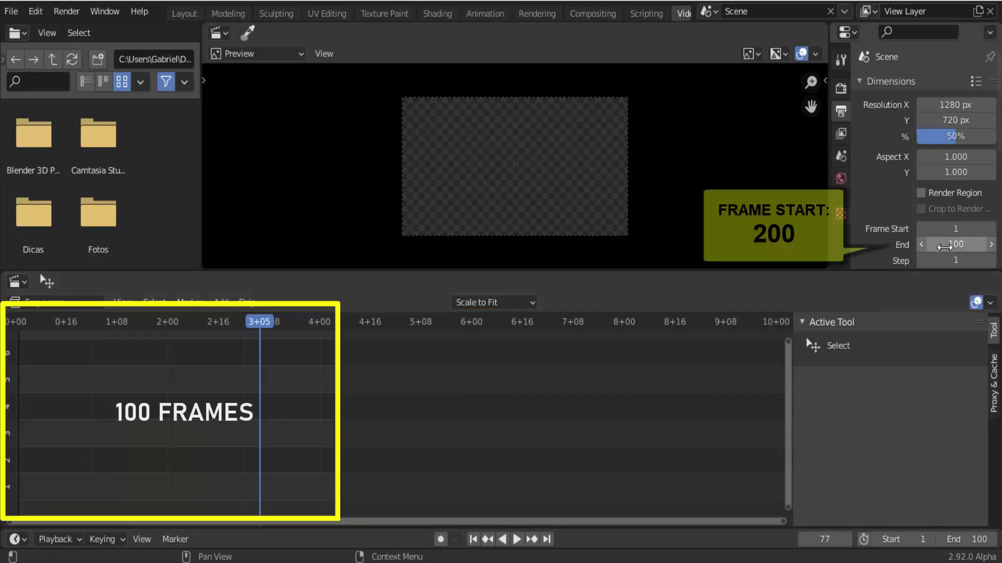
- Set the scene end frame to 200 and return to frame 1
{"action": "left_click", "coordinate": [942, 245]}
{"action": "type", "text": "200"}
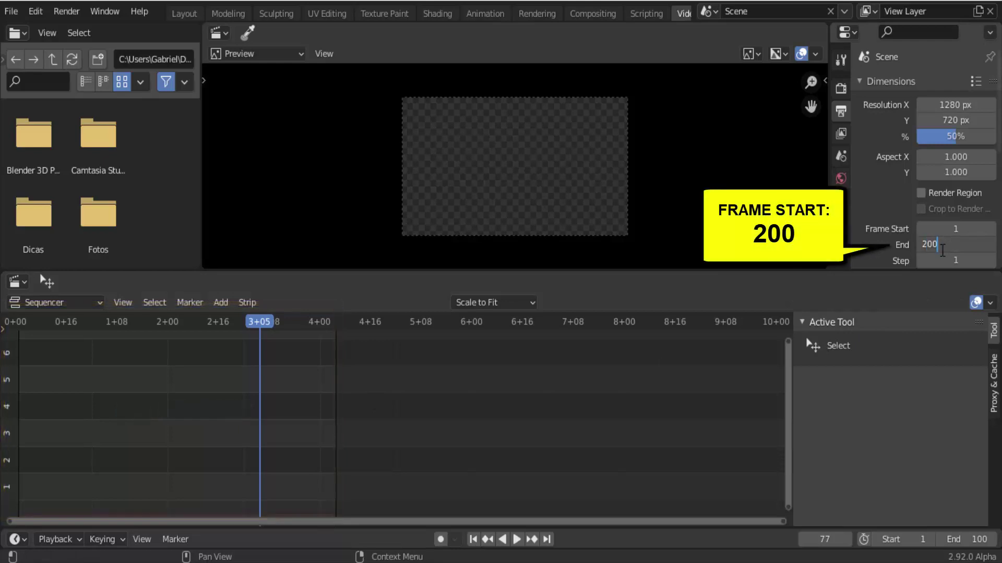
{"action": "key", "text": "Return"}
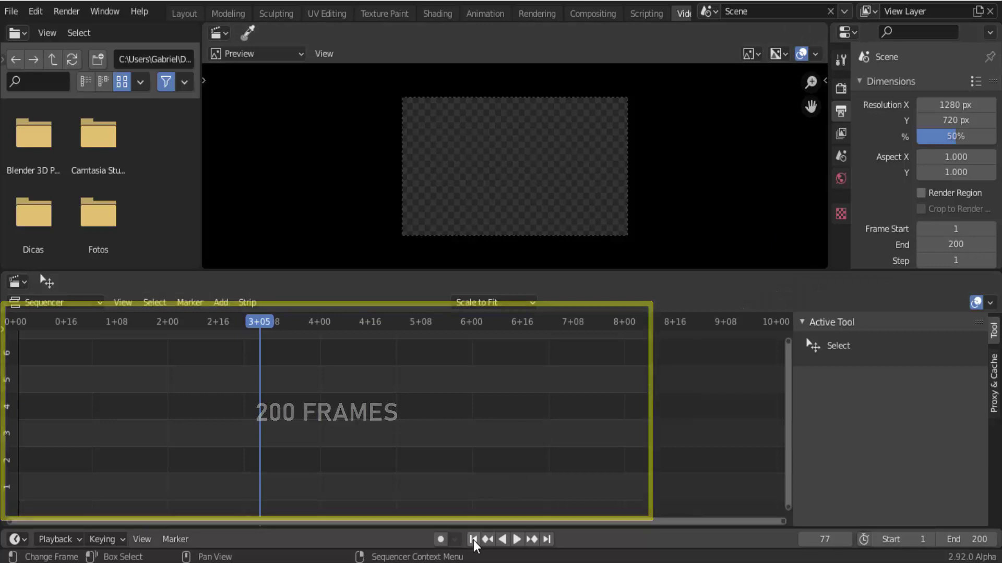
{"action": "left_click", "coordinate": [473, 539]}
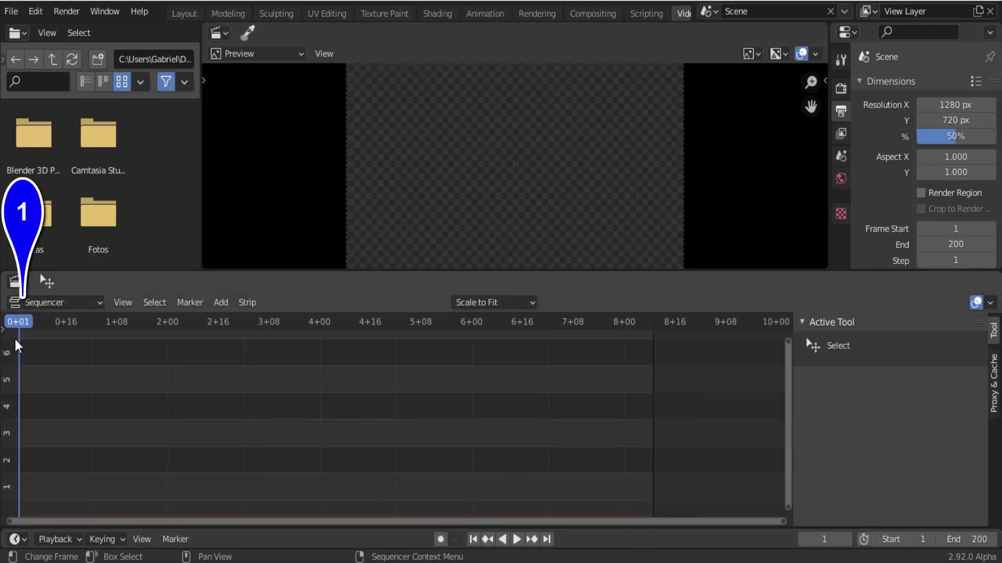
{"action": "left_click", "coordinate": [225, 304]}
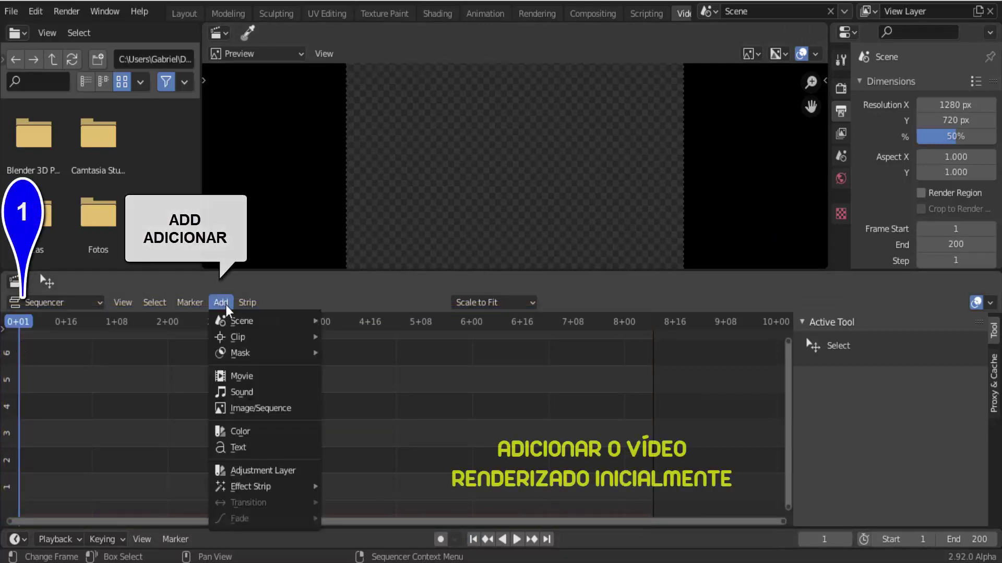
- Add LIQUIDOTESTE10001-0100.avi from the tmp folder as a movie strip
{"action": "left_click", "coordinate": [239, 377]}
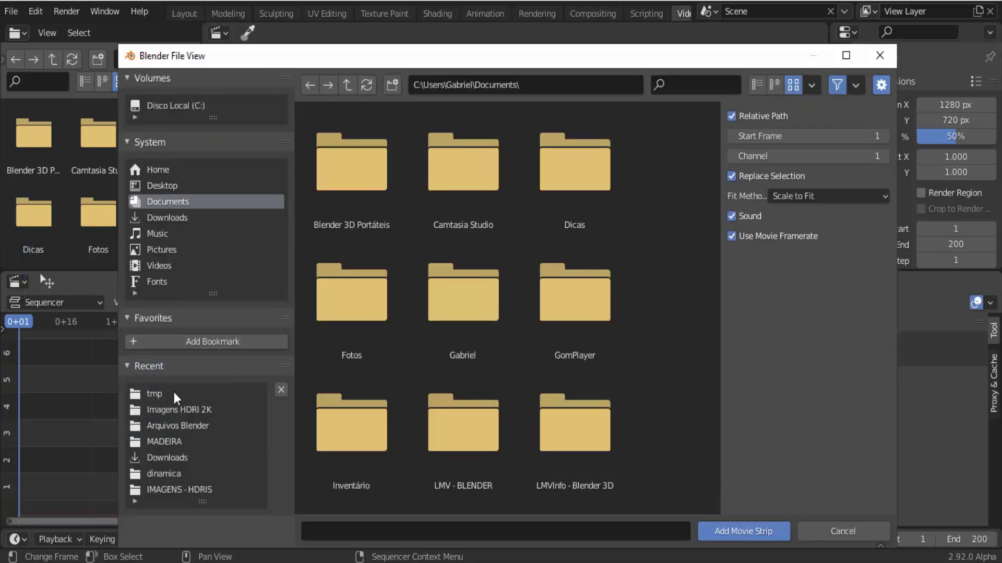
{"action": "left_click", "coordinate": [161, 393]}
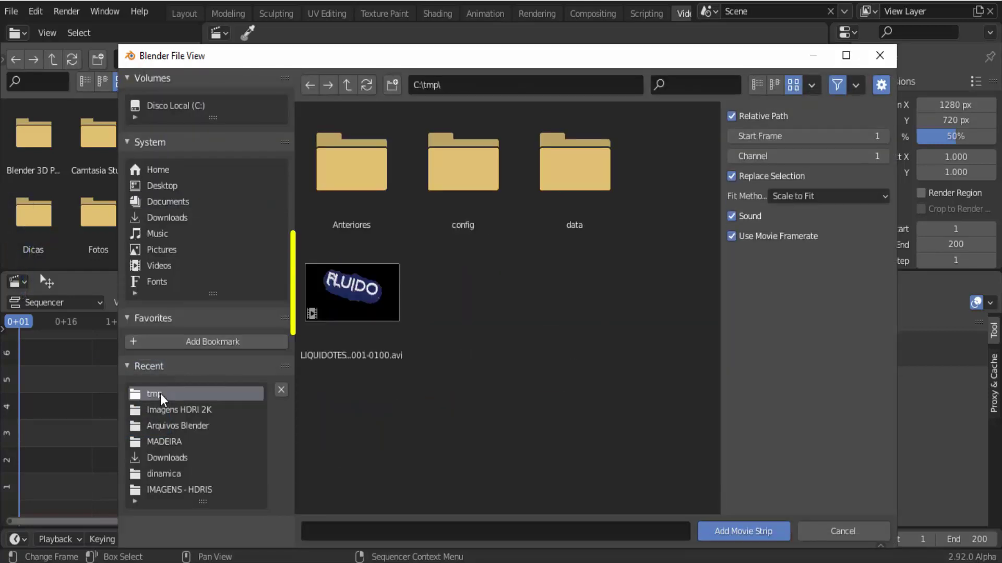
{"action": "left_click", "coordinate": [356, 296]}
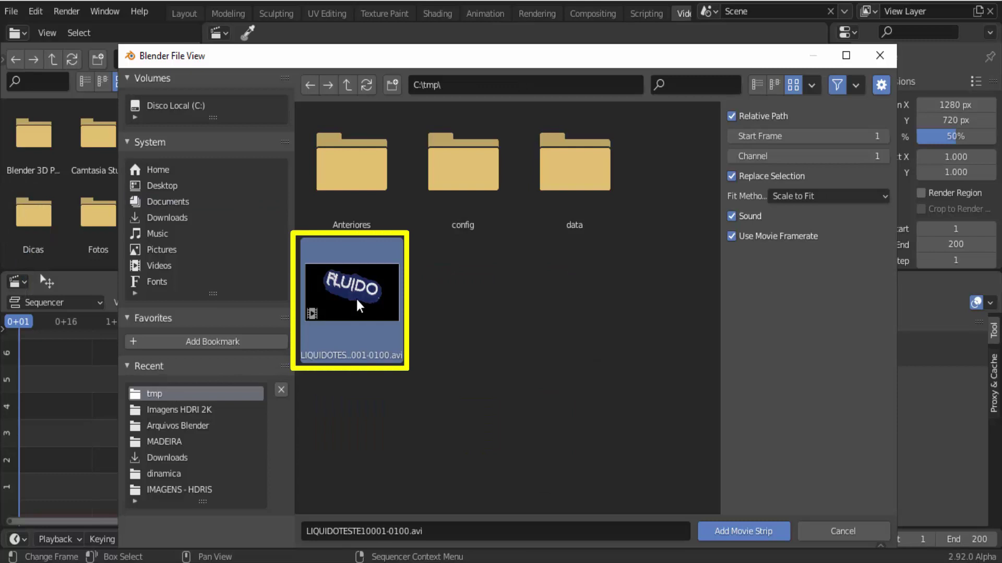
{"action": "left_click", "coordinate": [731, 530]}
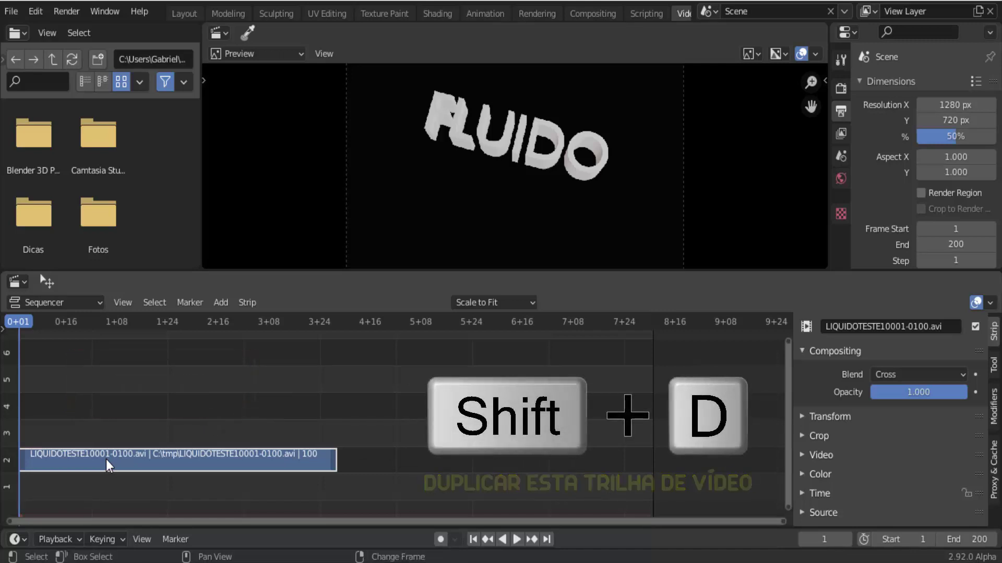
- Duplicate the movie strip onto channel 2 at frames 101–200 and play the sequence
{"action": "key", "text": "shift+d"}
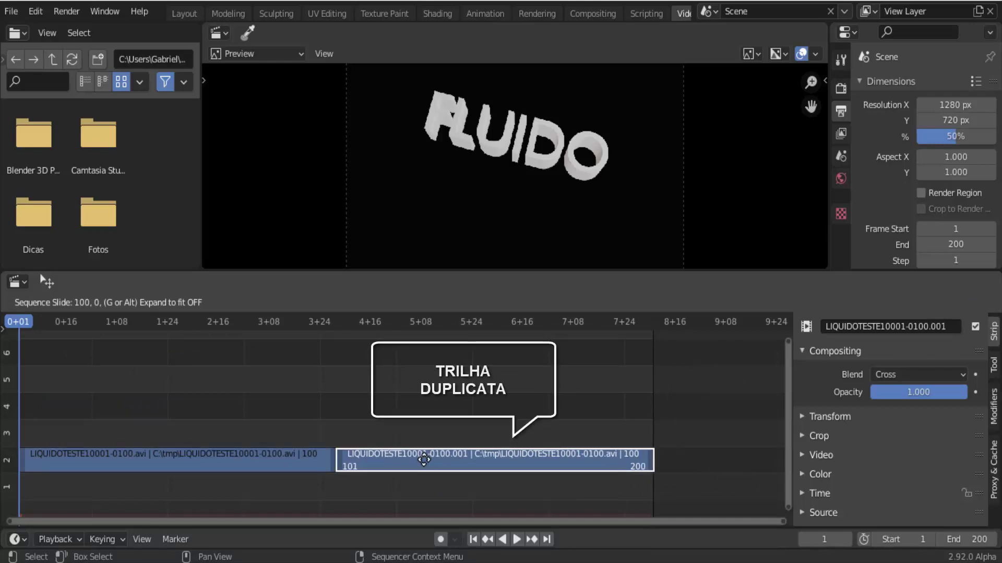
{"action": "left_click", "coordinate": [424, 460]}
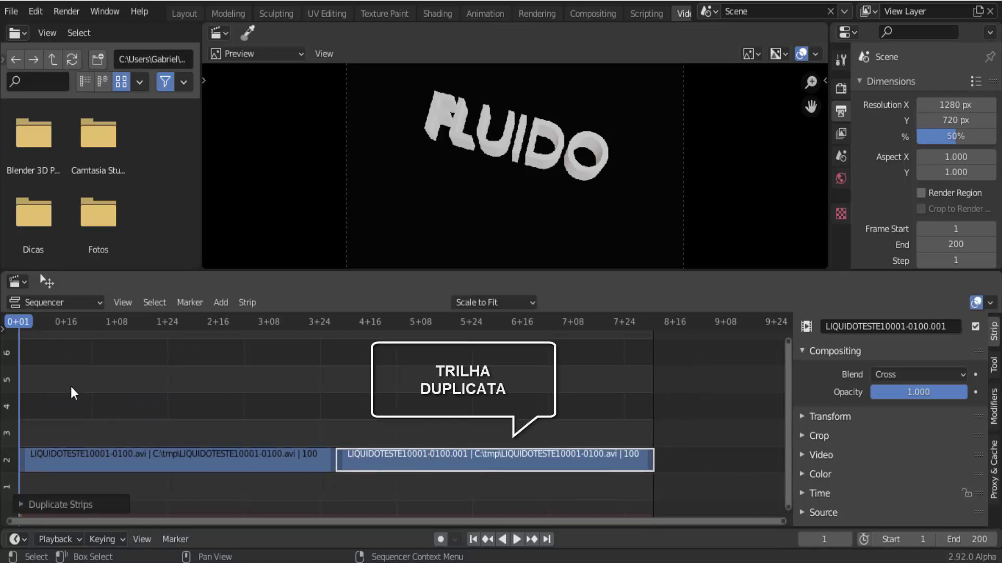
{"action": "left_click", "coordinate": [17, 325]}
{"action": "key", "text": "space"}
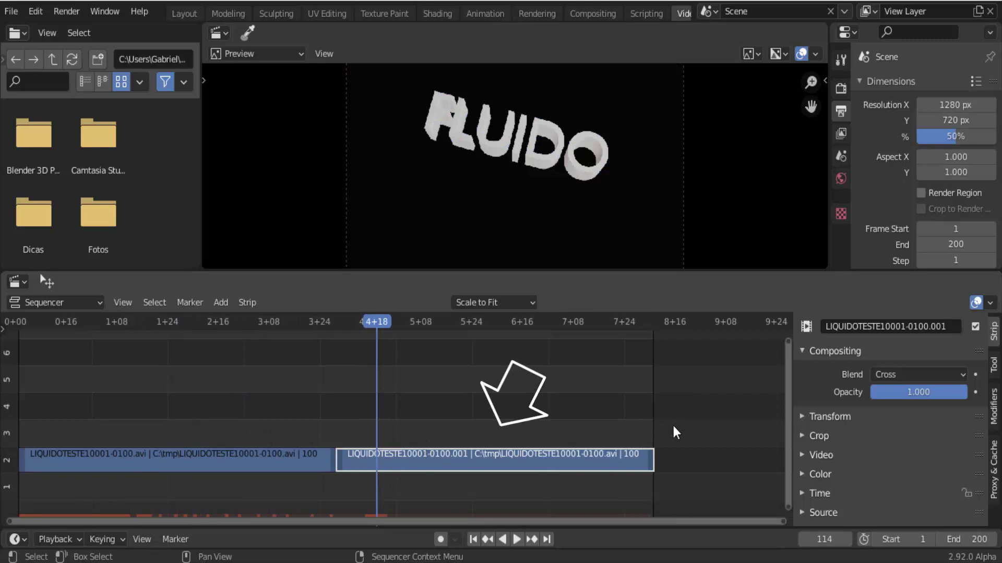
- Enable Reverse Frames on the duplicate strip and preview it playing backwards
{"action": "left_click", "coordinate": [802, 454]}
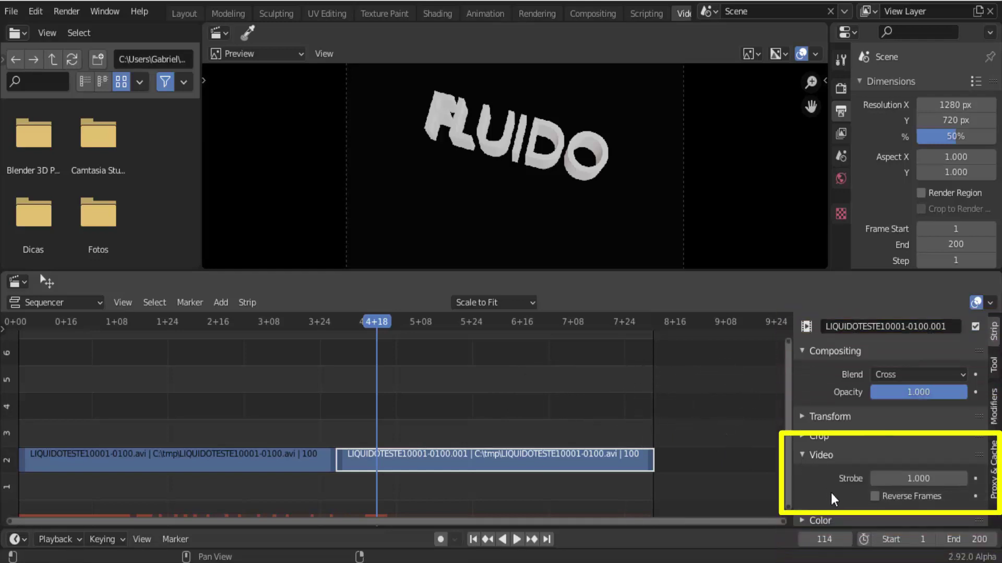
{"action": "left_click", "coordinate": [875, 500]}
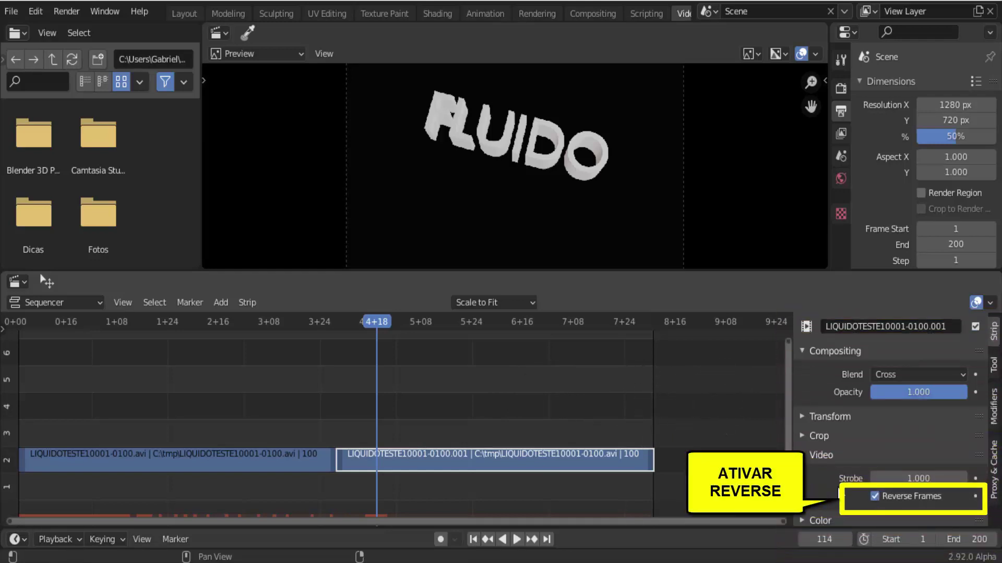
{"action": "key", "text": "shift+ctrl+space"}
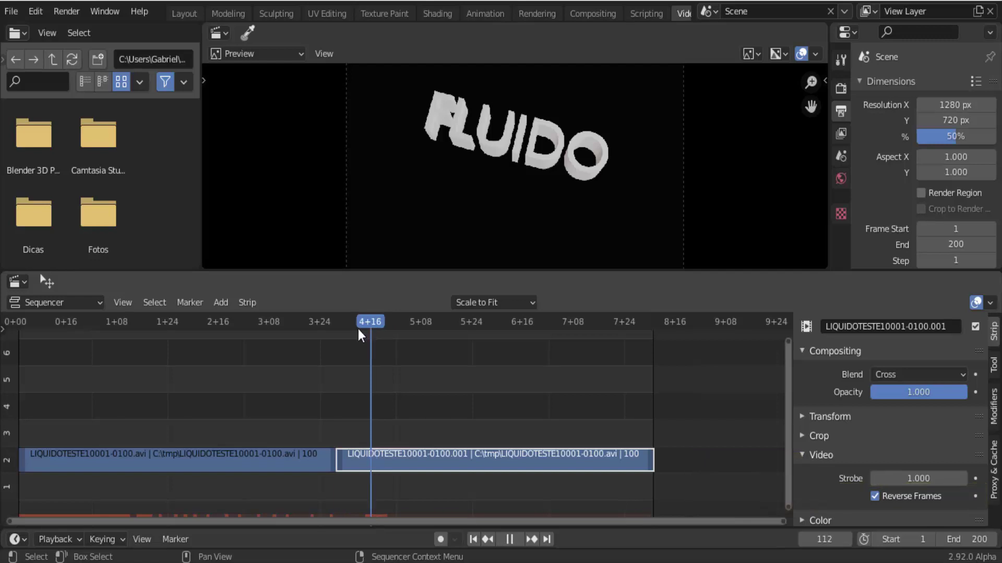
- Scrub and play the full 200-frame sequence, then return to frame 1
{"action": "mouse_move", "coordinate": [218, 334]}
{"action": "left_mouse_down"}
{"action": "mouse_move", "coordinate": [286, 336]}
{"action": "mouse_move", "coordinate": [260, 334]}
{"action": "left_mouse_up"}
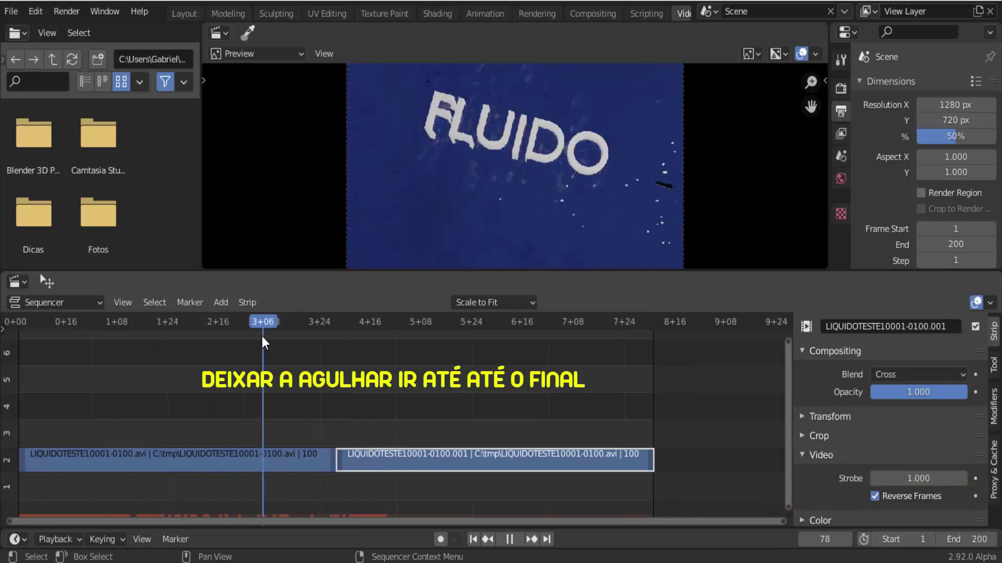
{"action": "key", "text": "space"}
{"action": "left_click", "coordinate": [517, 539]}
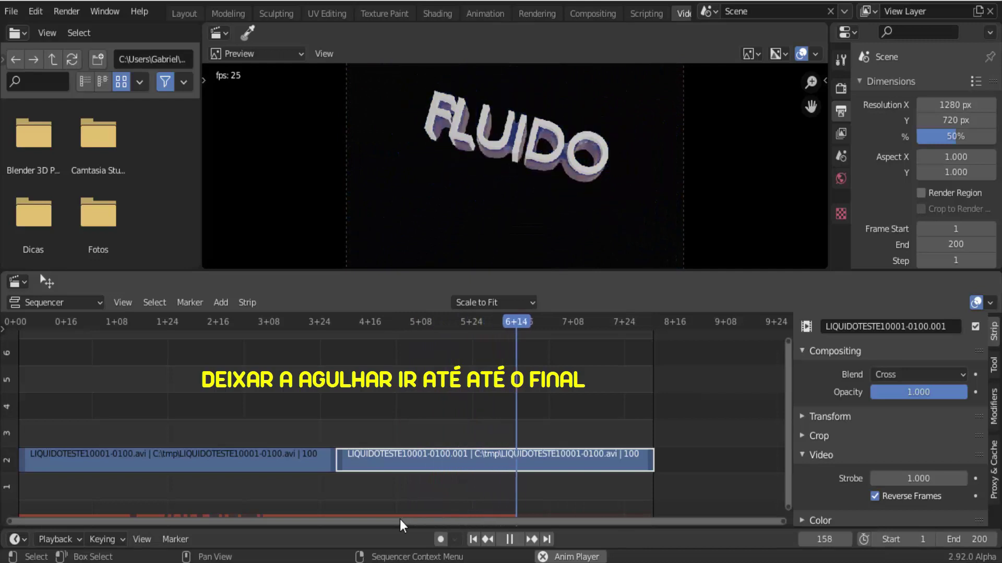
{"action": "left_click", "coordinate": [509, 540]}
{"action": "left_click", "coordinate": [475, 540]}
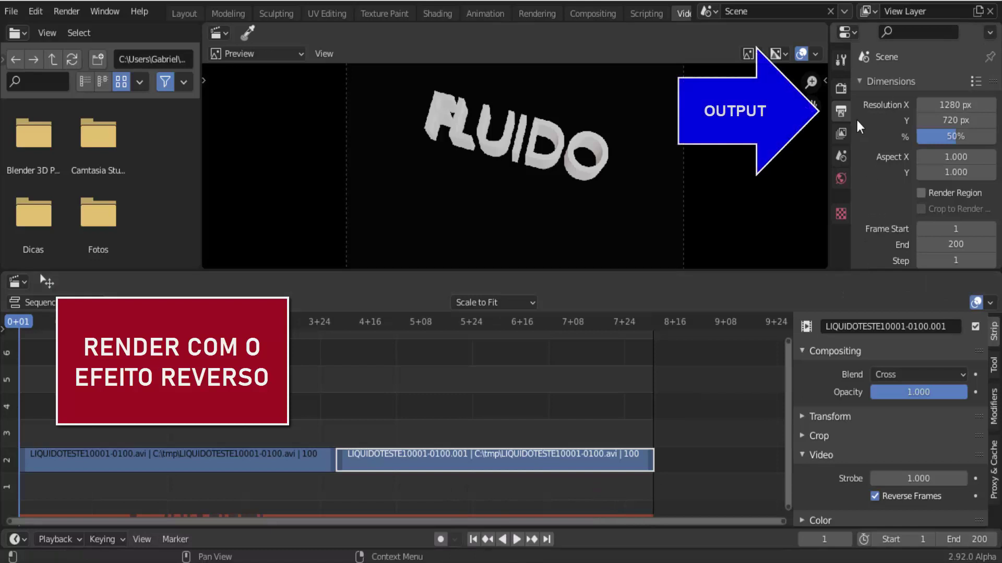
- Change the output path from C:\tmp\LIQUIDOTESTE1 to C:\tmp\LIQUIDOTESTE2
{"action": "scroll", "coordinate": [879, 180], "scroll_direction": "down", "scroll_amount": 4}
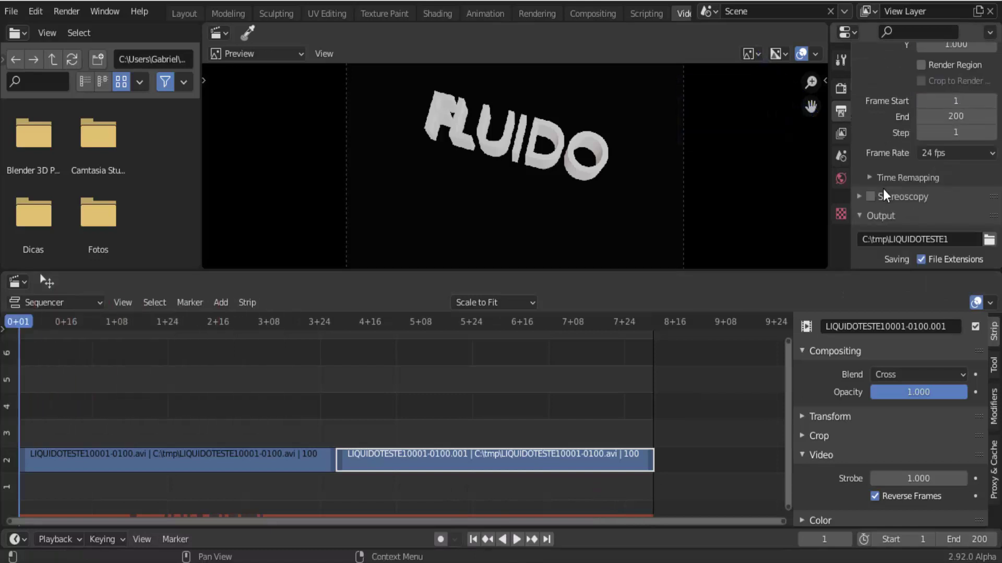
{"action": "scroll", "coordinate": [883, 189], "scroll_direction": "down", "scroll_amount": 1}
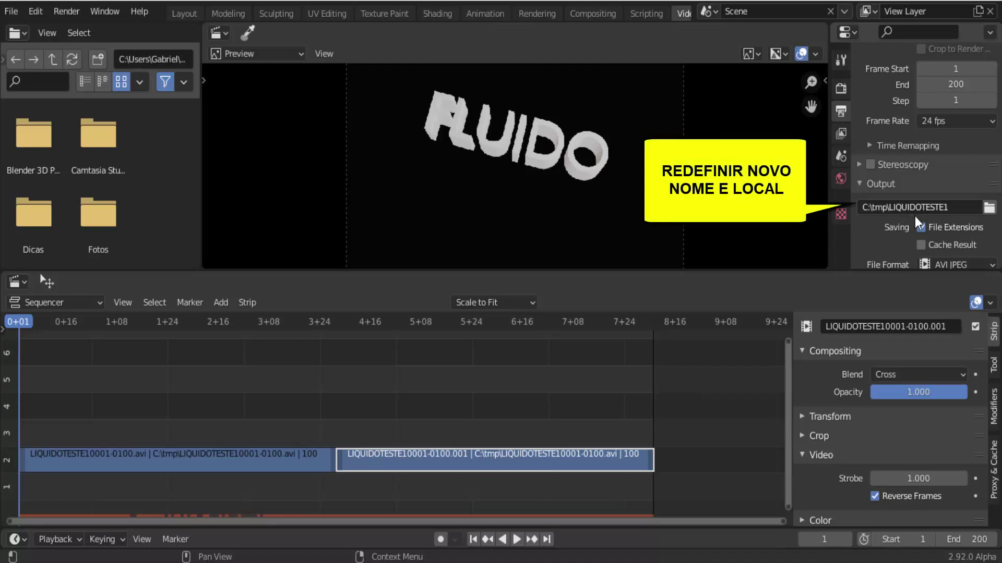
{"action": "left_click", "coordinate": [944, 211]}
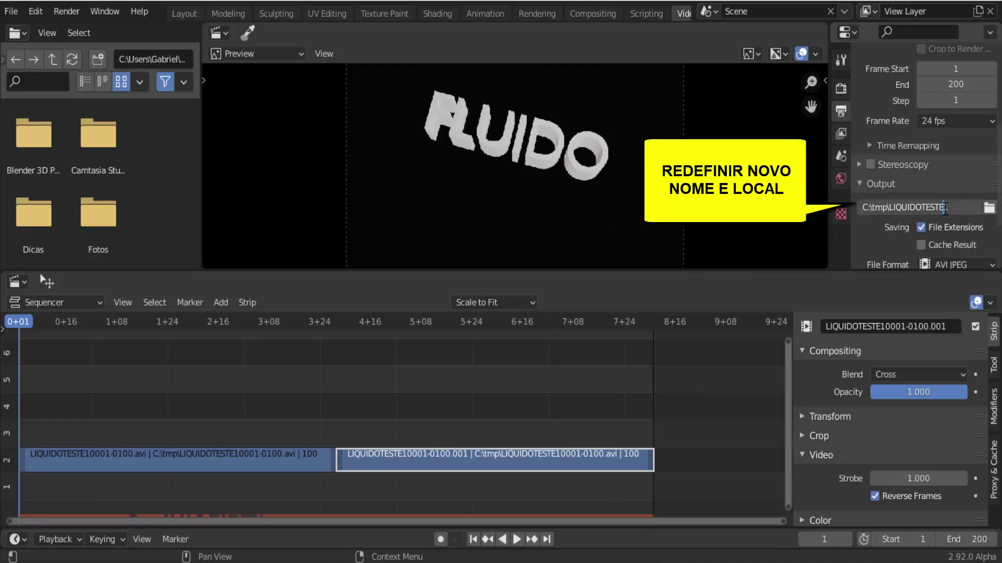
{"action": "key", "text": "BackSpace"}
{"action": "type", "text": "2"}
{"action": "key", "text": "Return"}
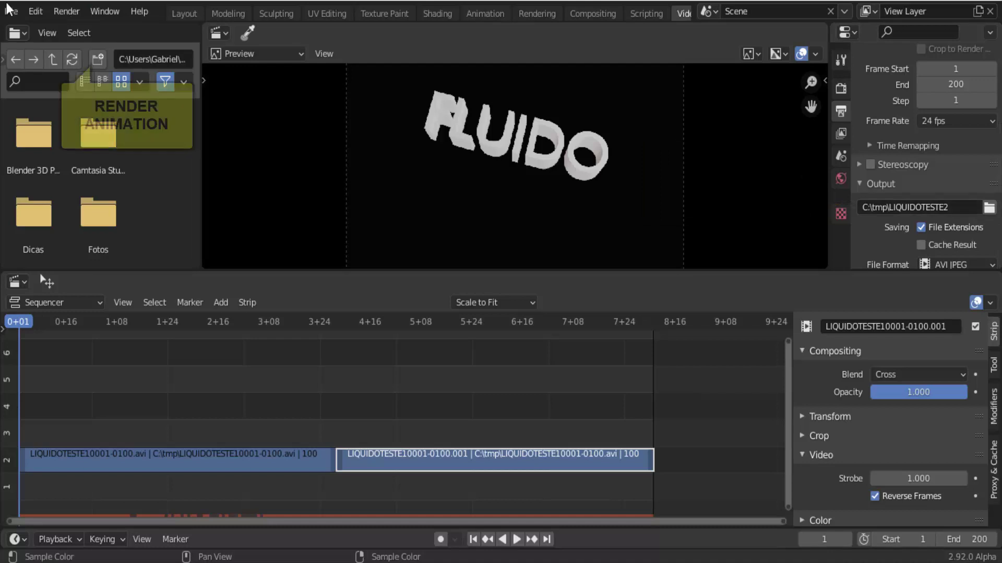
{"action": "left_click", "coordinate": [67, 11]}
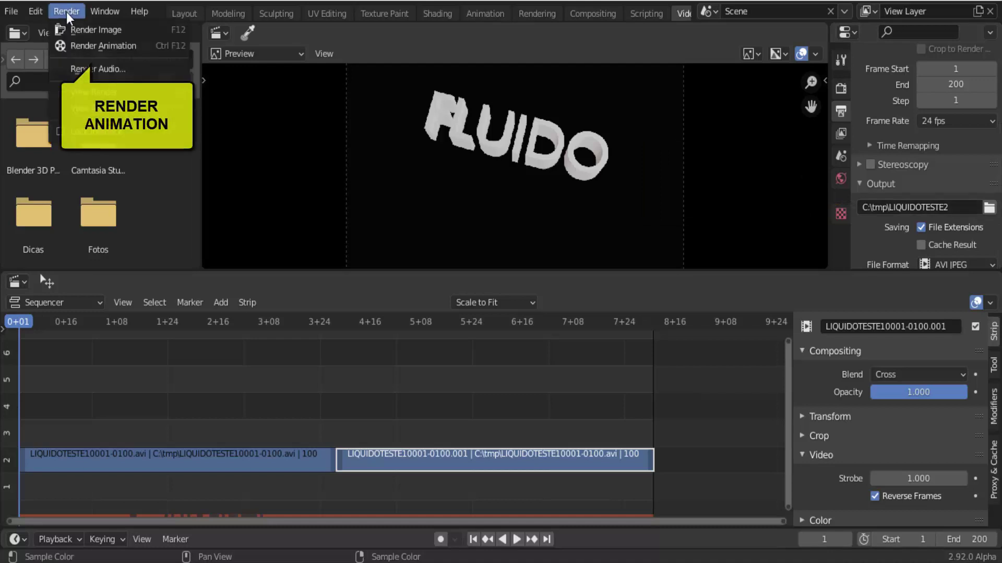
- Render all 200 frames to the LIQUIDOTESTE2 AVI and close the Render Result window
{"action": "left_click", "coordinate": [85, 45]}
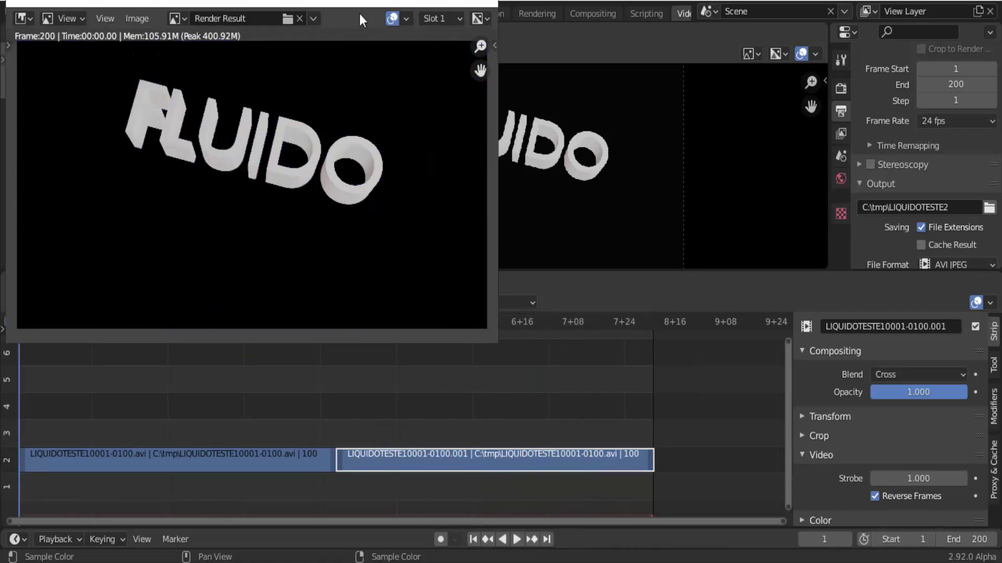
{"action": "left_click", "coordinate": [480, 3]}
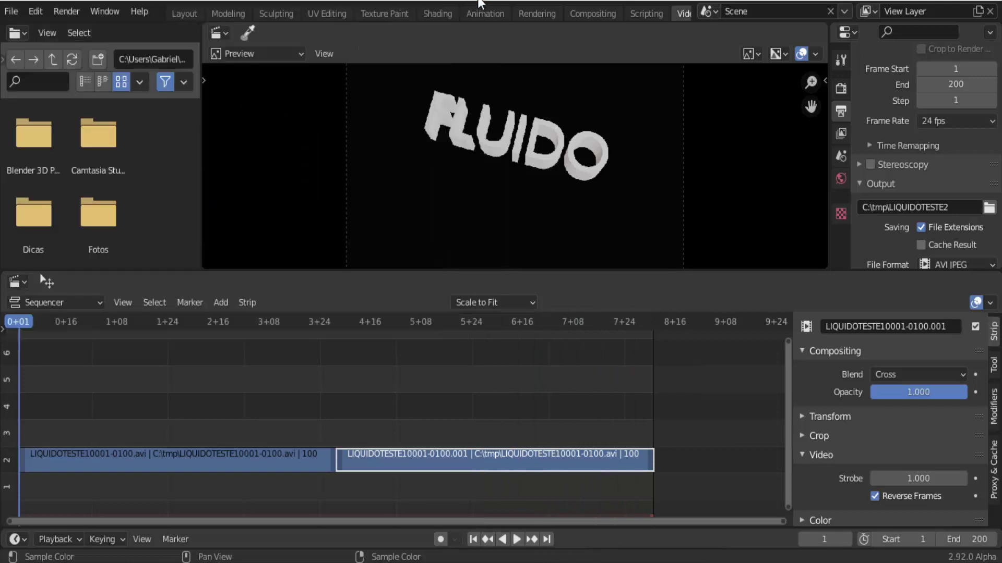
{"action": "left_click", "coordinate": [74, 11]}
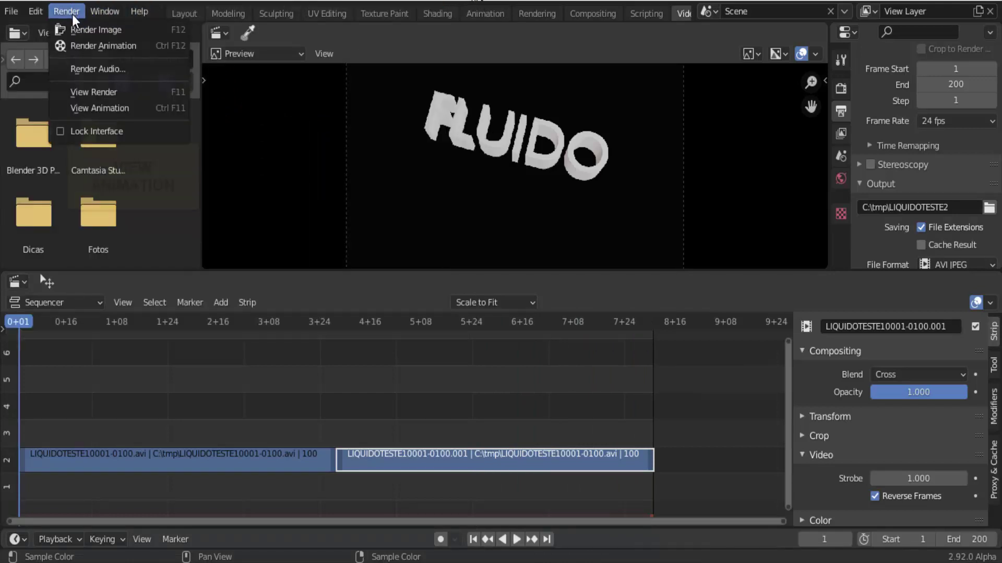
- Watch LIQUIDOTESTE20001-0200.avi with View Animation, then close the player
{"action": "left_click", "coordinate": [92, 107]}
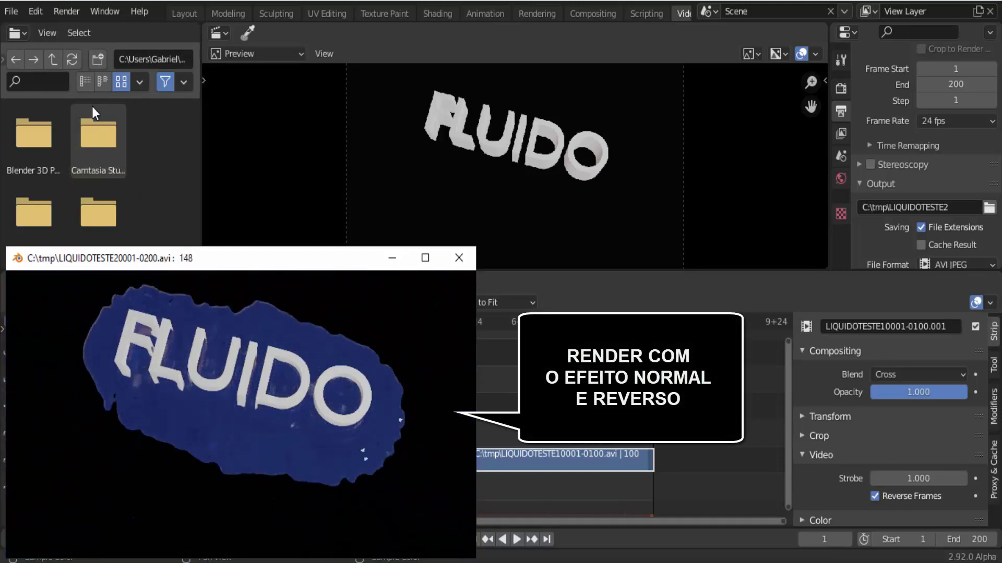
{"action": "left_click", "coordinate": [458, 257]}
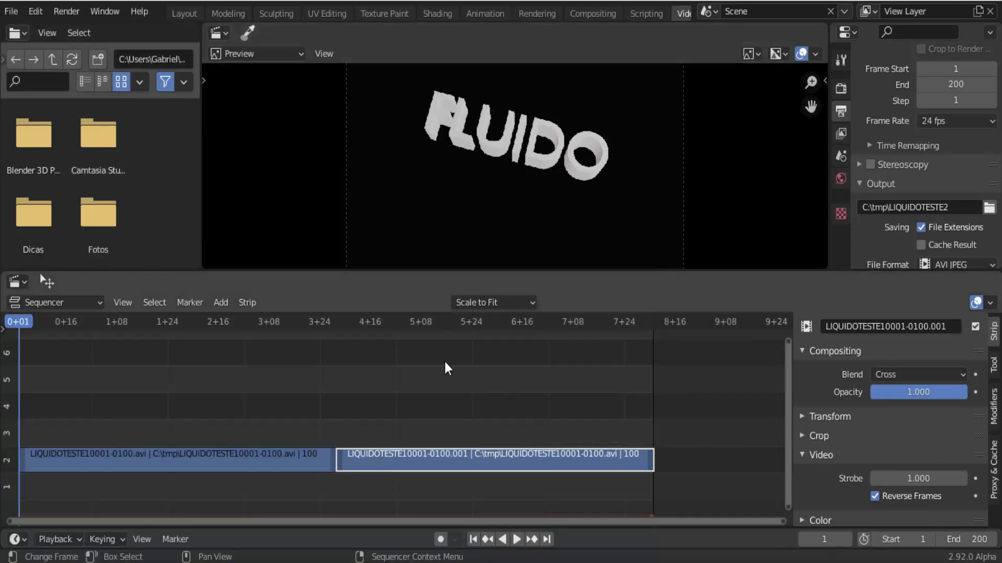